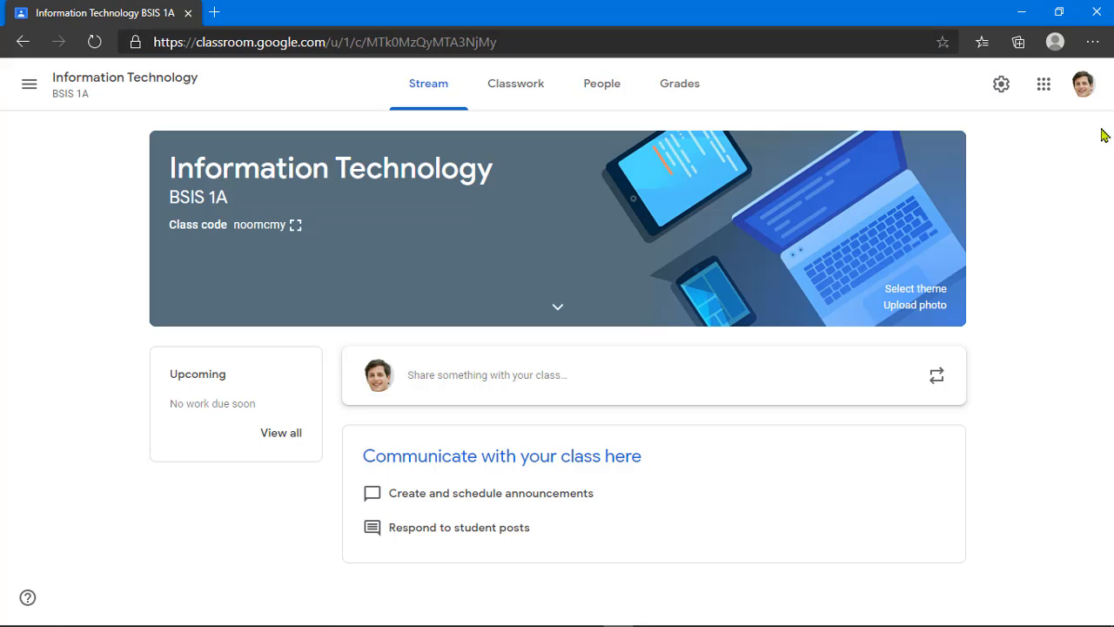
# Check which Google account is signed in to the Information Technology class, then close the account details.
pyautogui.click(1079, 91)
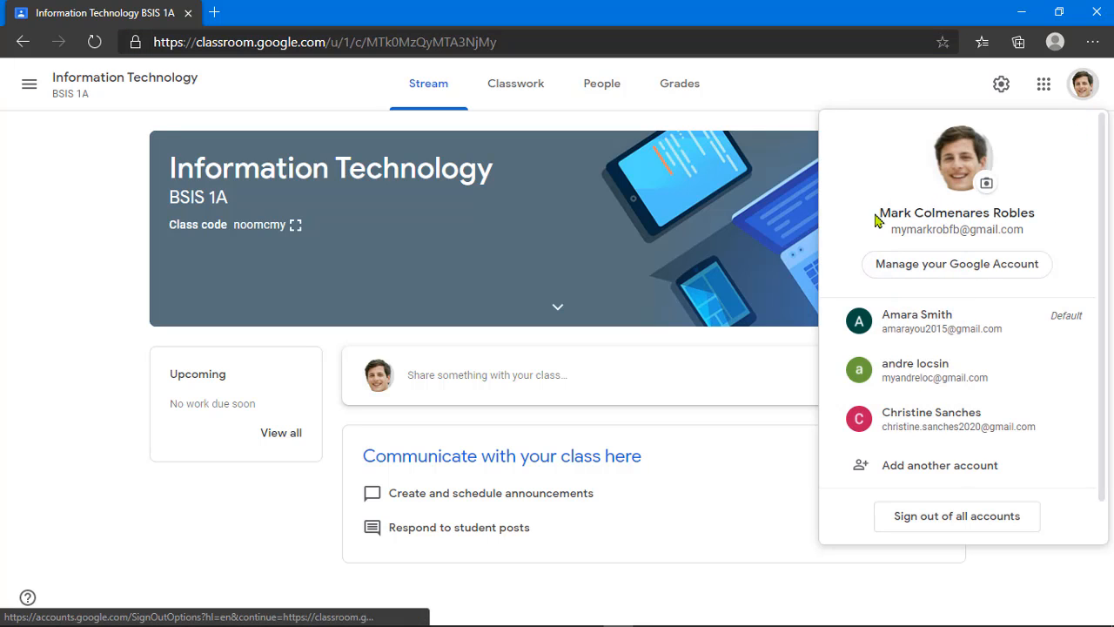
pyautogui.moveTo(880, 217); pyautogui.dragTo(1050, 229)
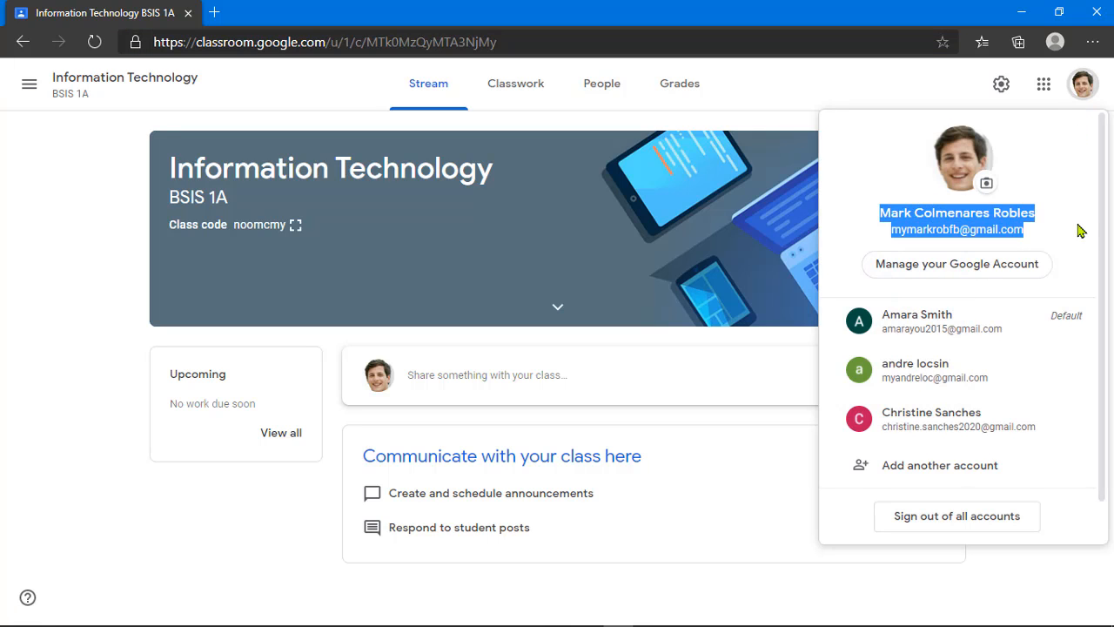
pyautogui.click(1062, 232)
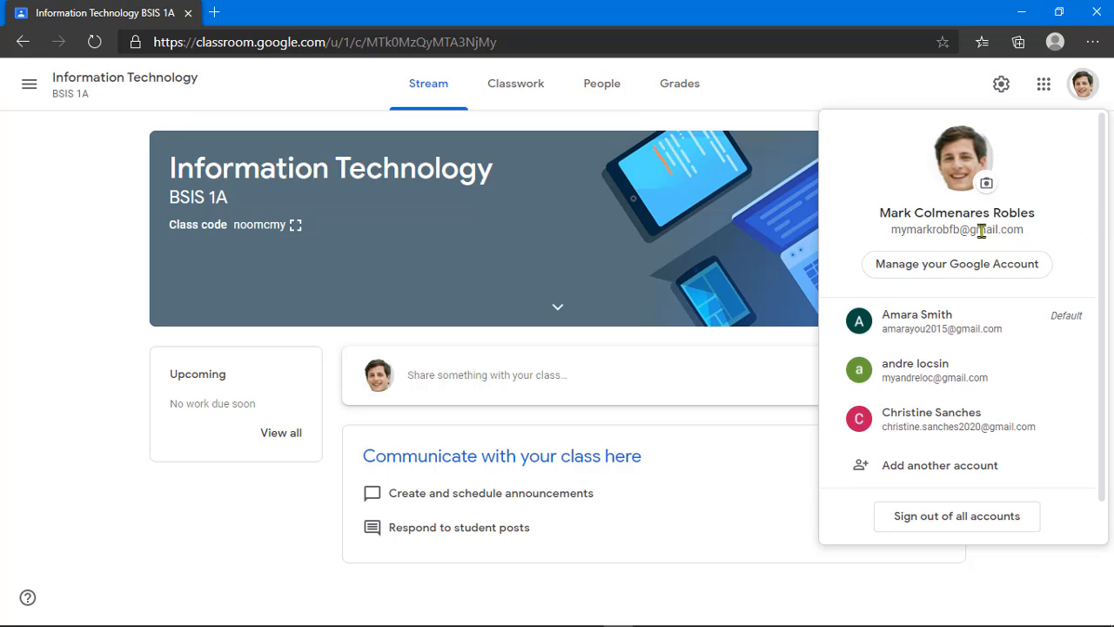
pyautogui.click(891, 91)
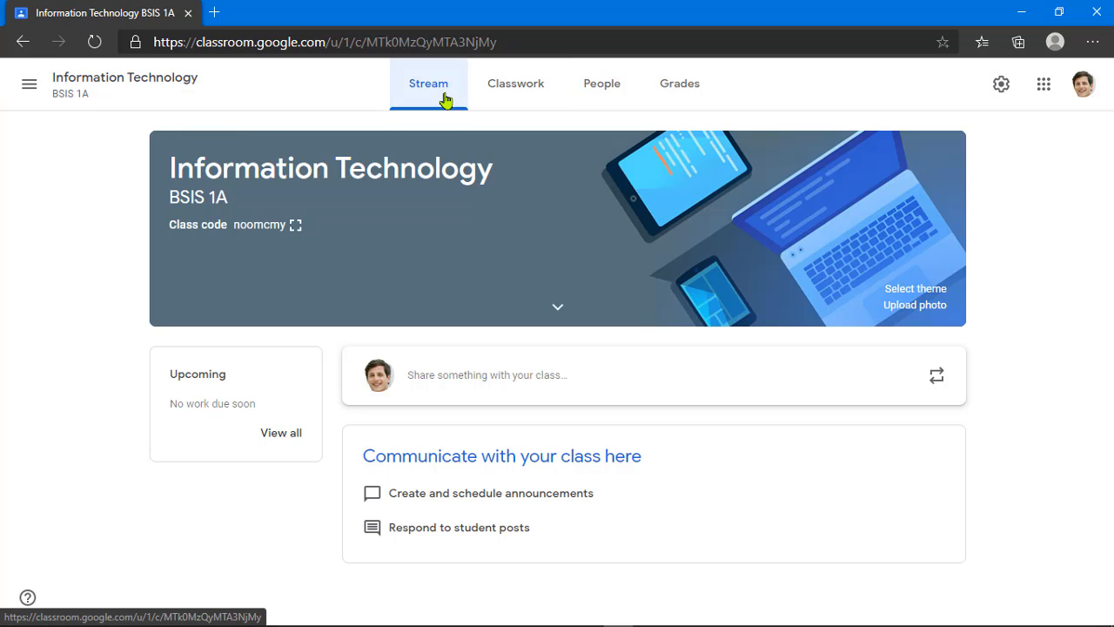
# Start a new announcement on the class stream and review its class and student recipient options, keeping all students selected.
pyautogui.click(477, 383)
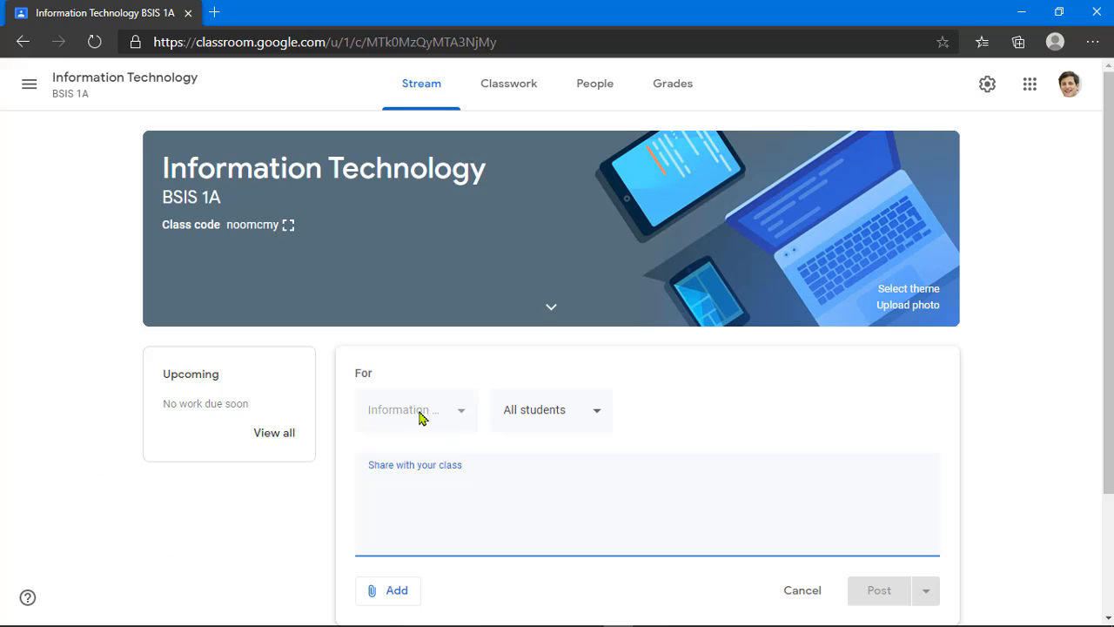
pyautogui.click(535, 418)
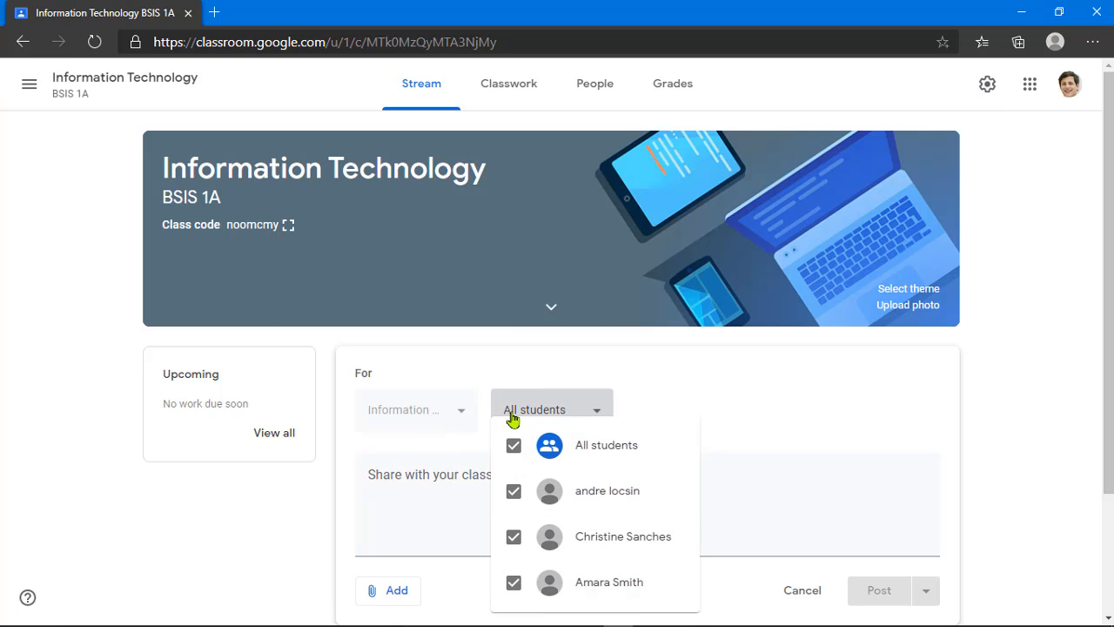
pyautogui.click(426, 416)
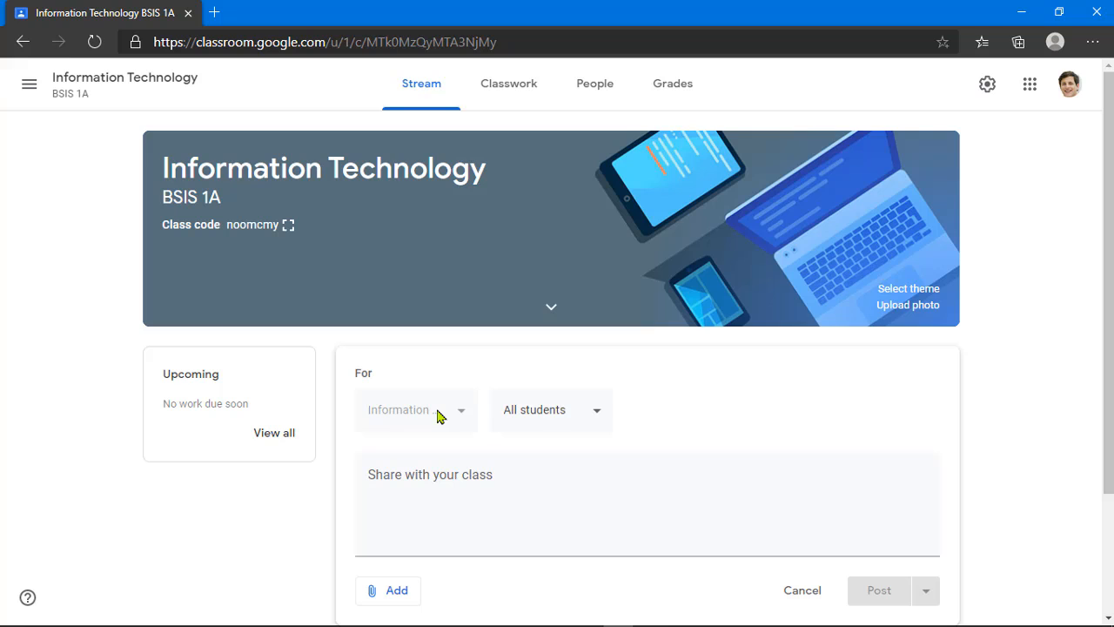
pyautogui.click(542, 411)
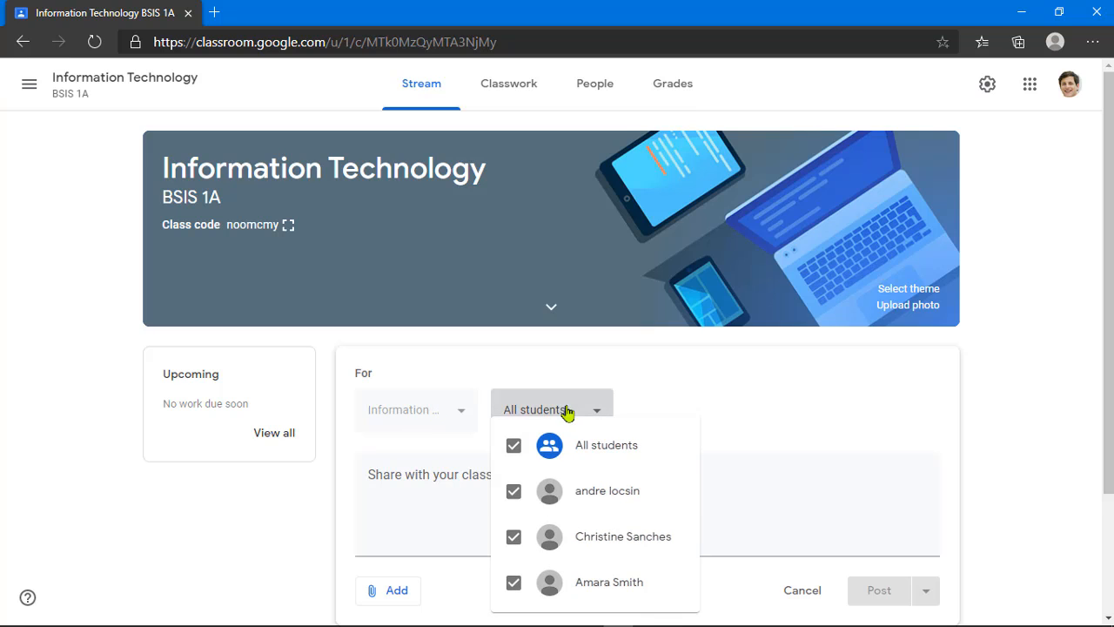
pyautogui.click(432, 501)
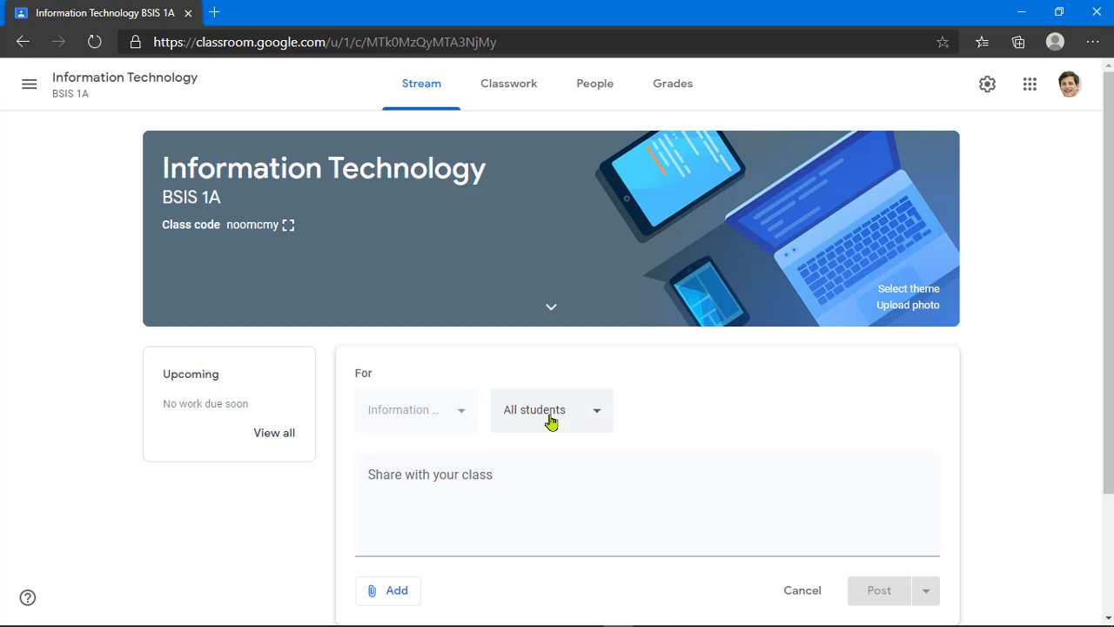
# Write "Welcome to our Google Classroom Class" as the announcement text and look over the attachment options without adding any.
pyautogui.click(466, 509)
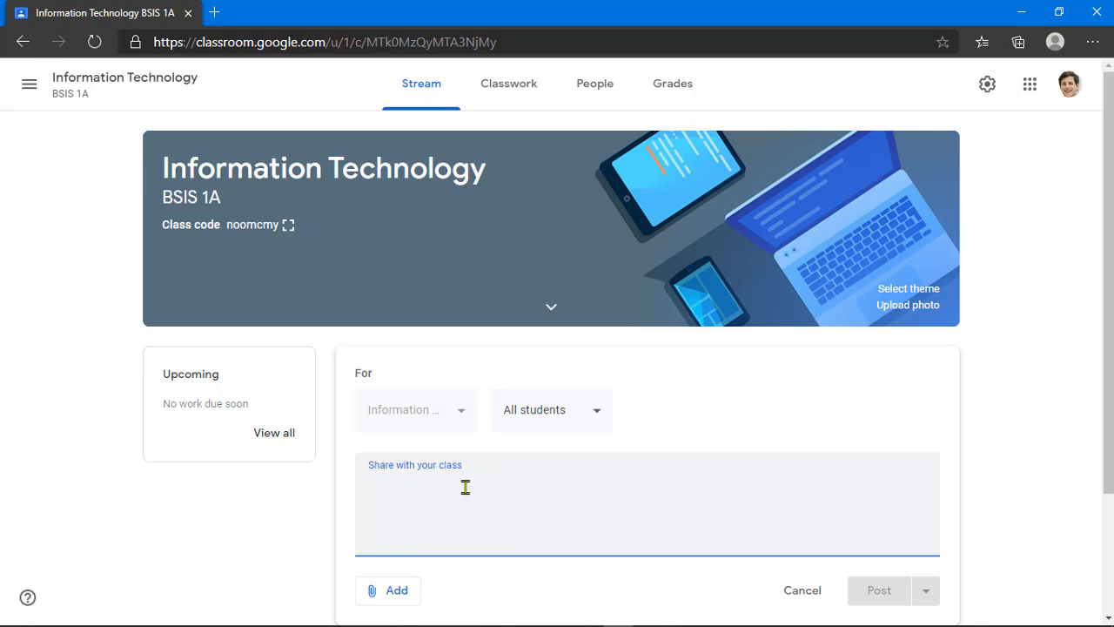
pyautogui.scroll(-2, 466, 487)
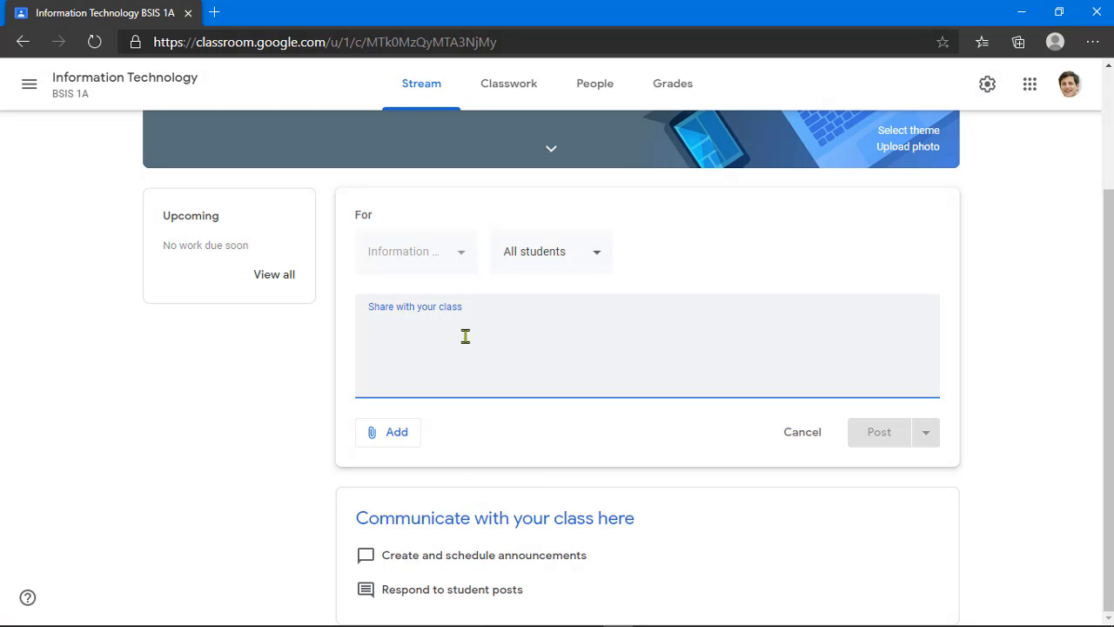
pyautogui.scroll(1, 649, 392)
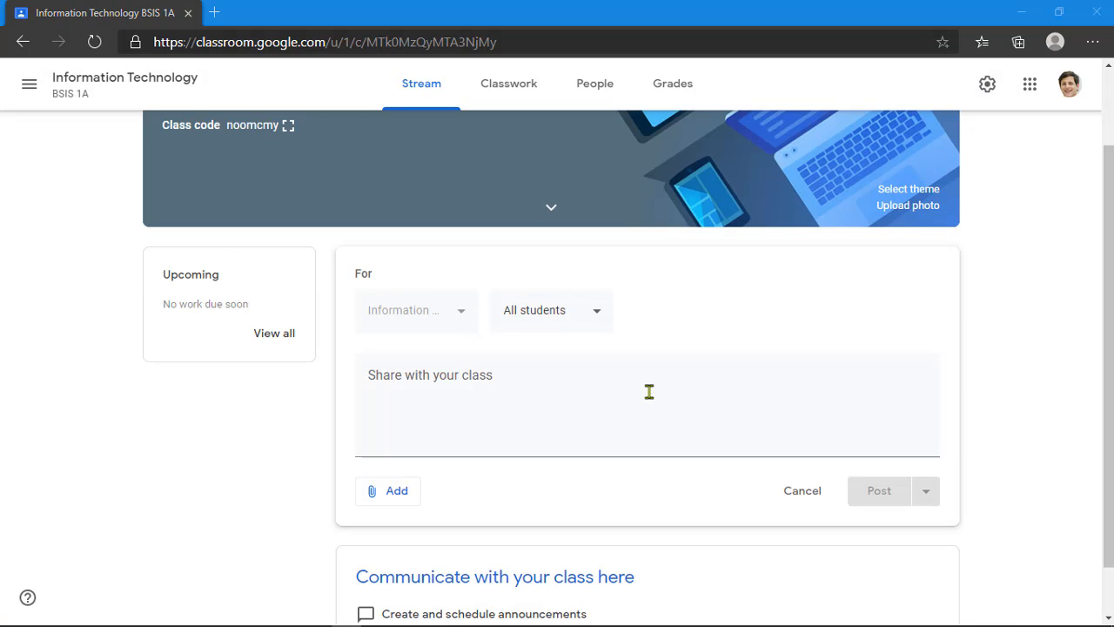
pyautogui.click(588, 401)
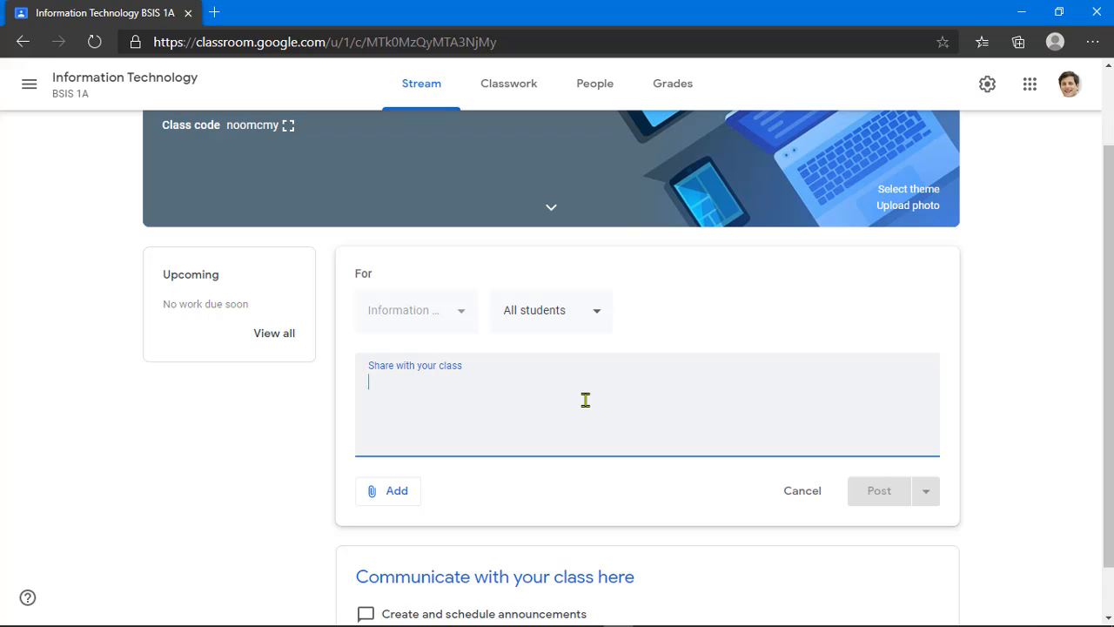
pyautogui.write('Welcome to lour')
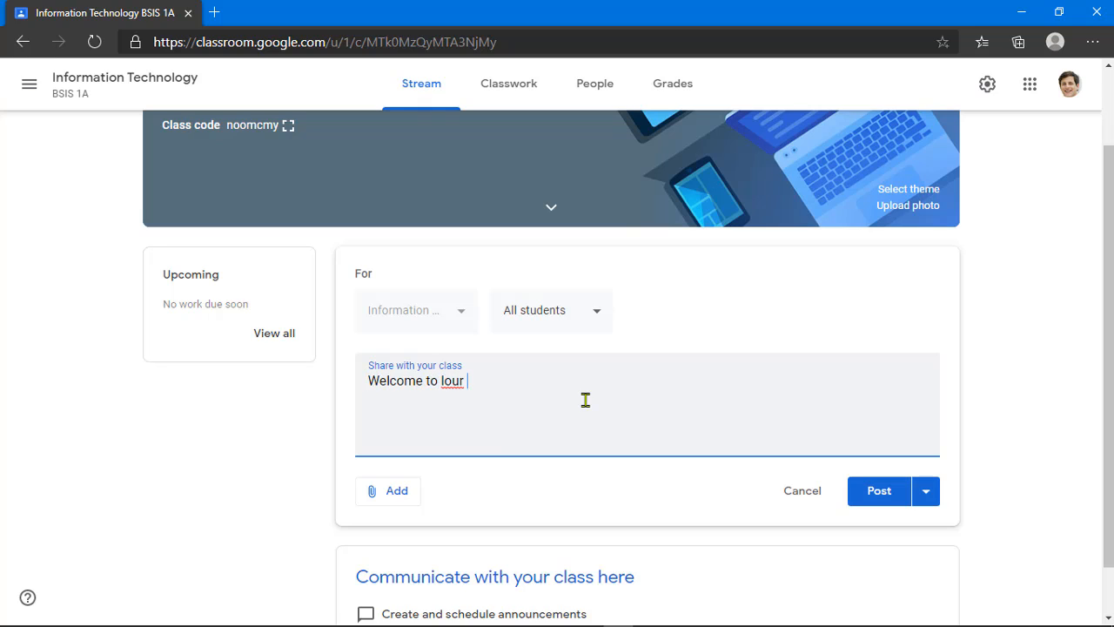
pyautogui.press('BackSpace')
pyautogui.press('BackSpace')
pyautogui.press('BackSpace')
pyautogui.press('BackSpace')
pyautogui.press('BackSpace')
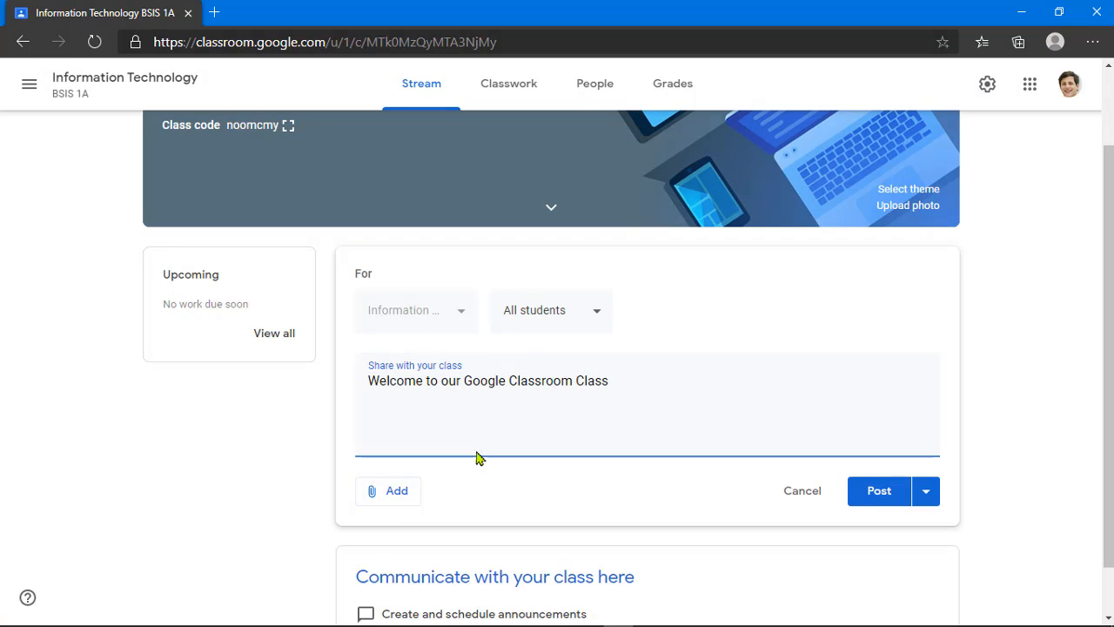
pyautogui.click(390, 503)
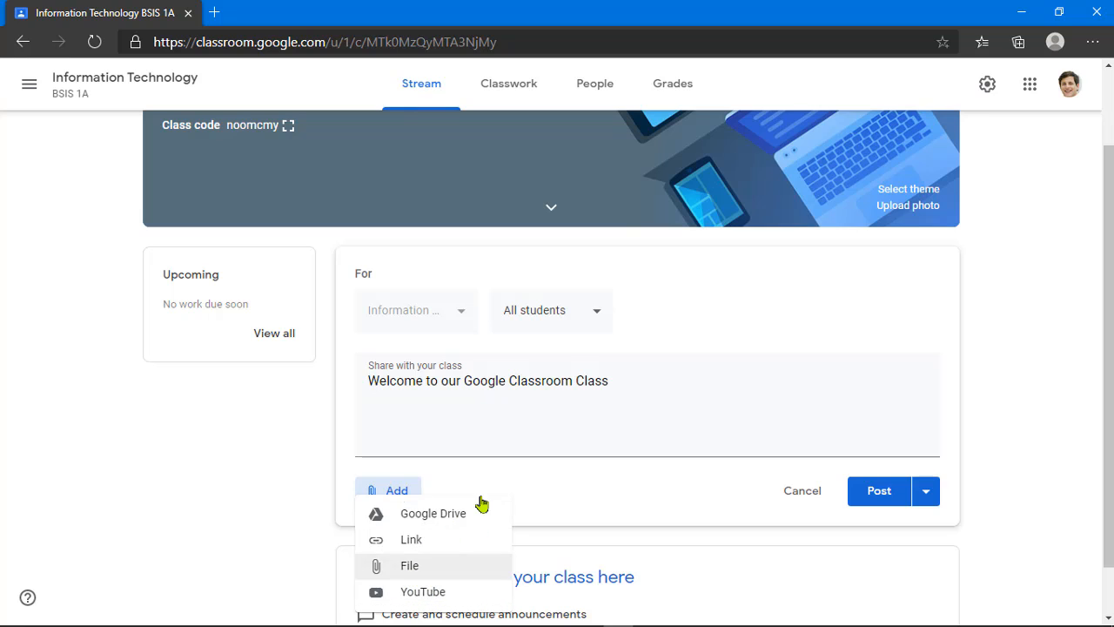
pyautogui.click(550, 435)
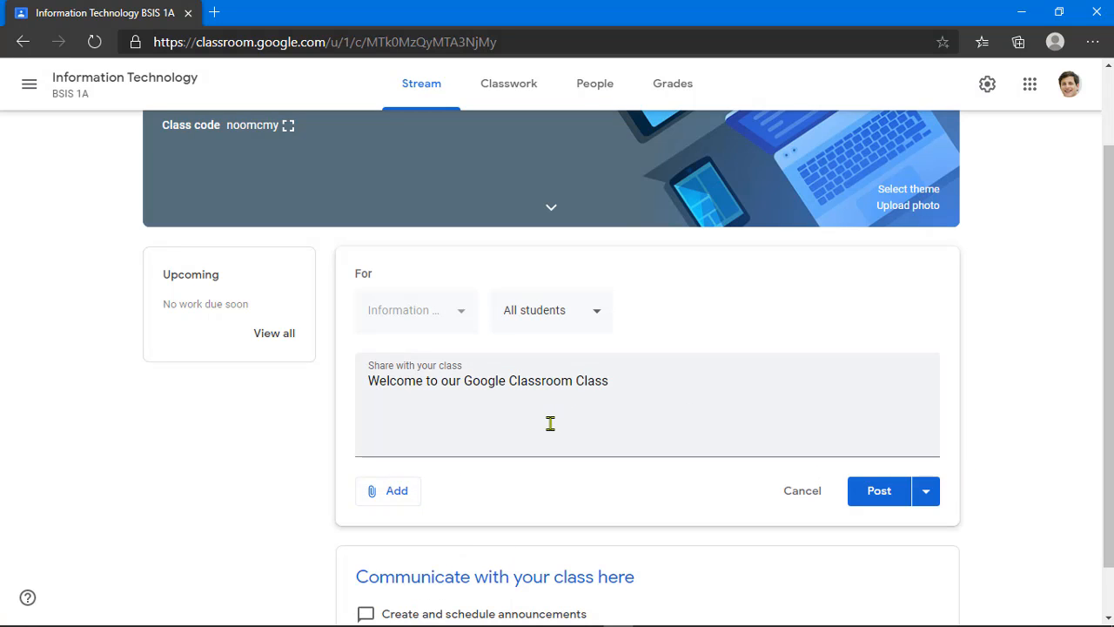
# Add a closing period to the announcement text and post it immediately to the class.
pyautogui.click(627, 384)
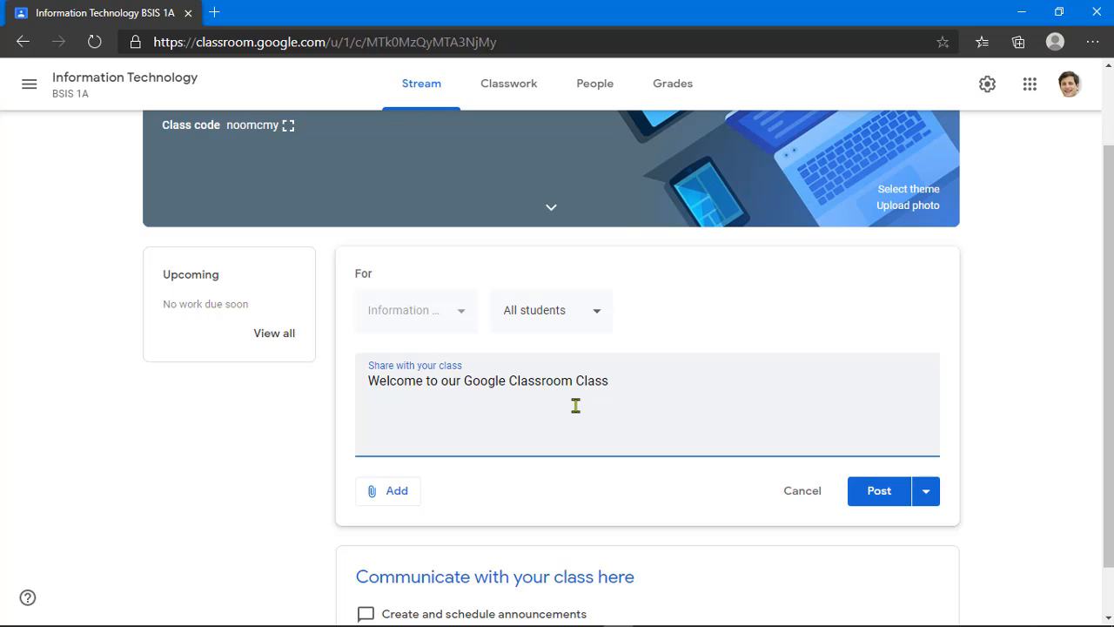
pyautogui.write('.')
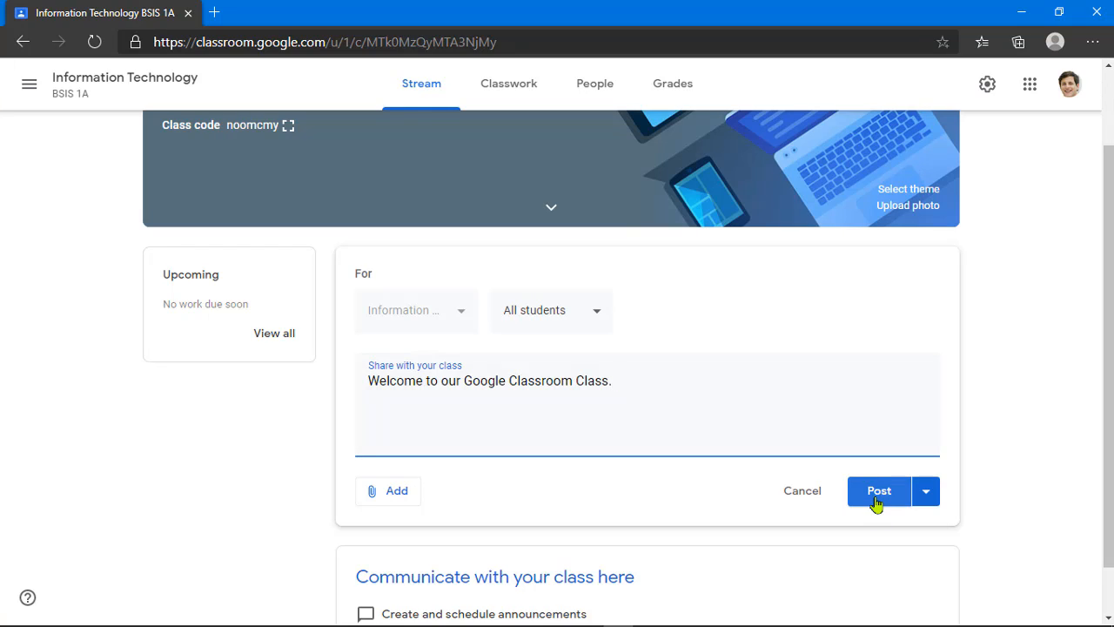
pyautogui.click(925, 494)
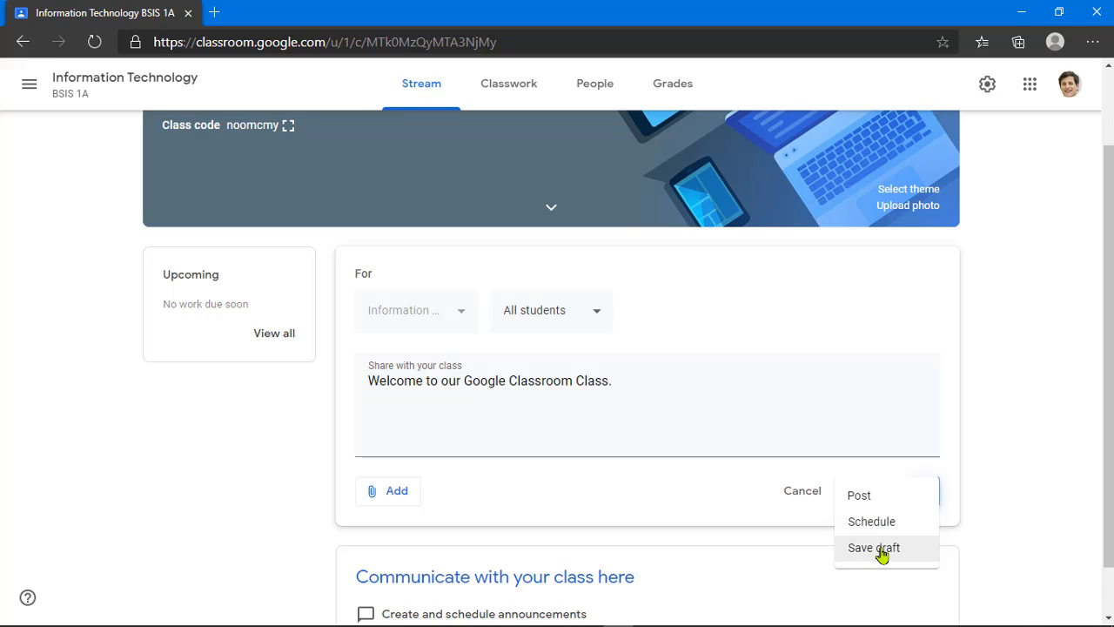
pyautogui.click(875, 500)
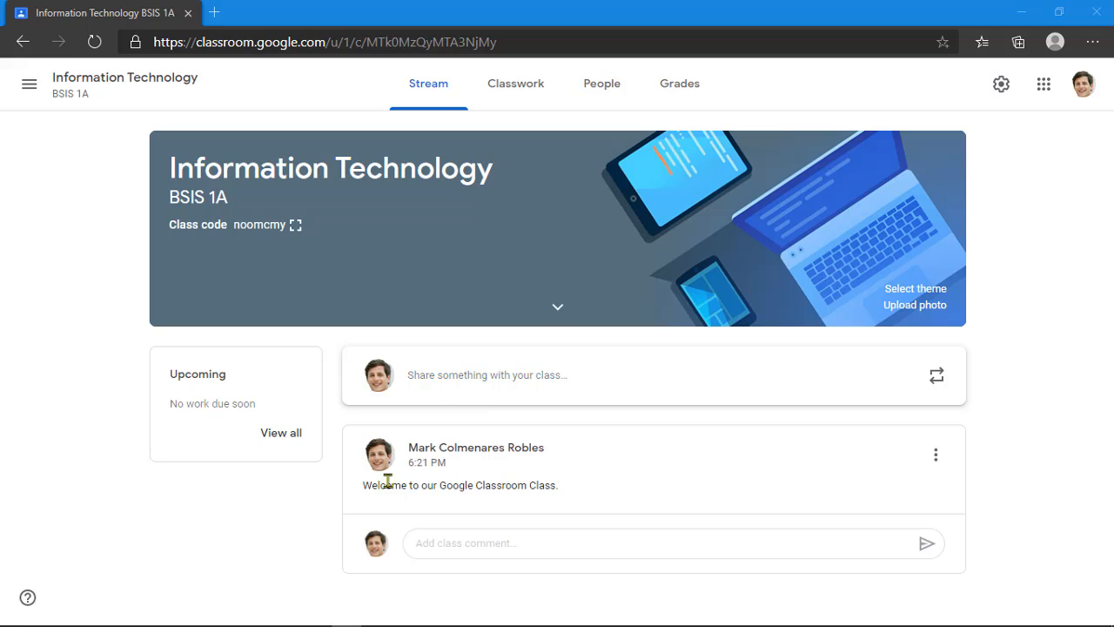
# View the class's people list, then open the Information Technology class under the default student account and check the signed-in account.
pyautogui.click(608, 104)
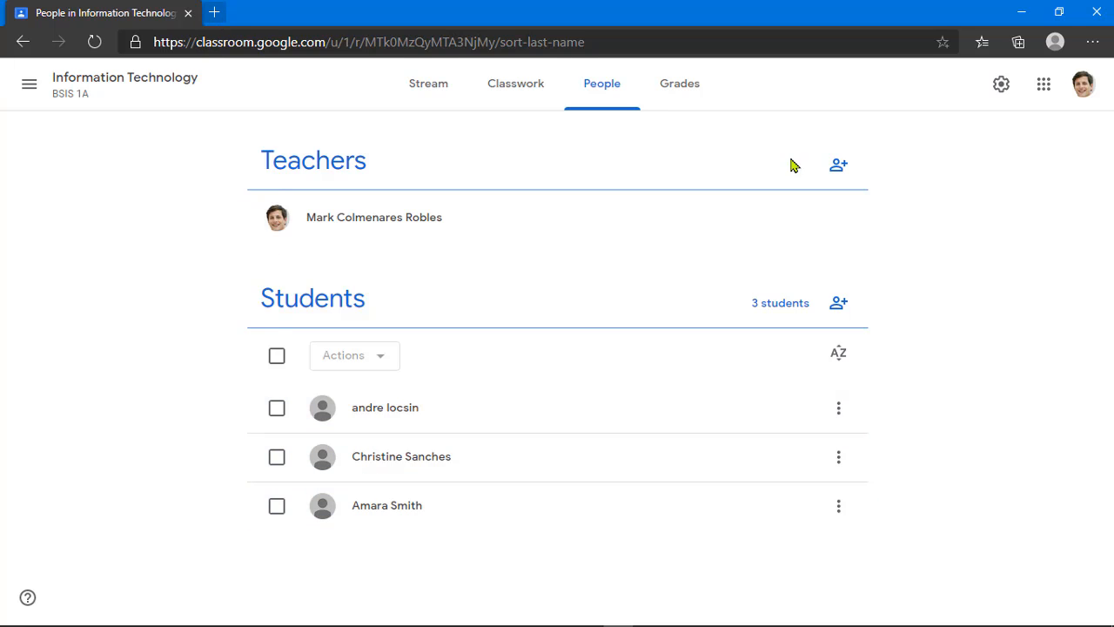
pyautogui.click(1083, 83)
pyautogui.click(944, 336)
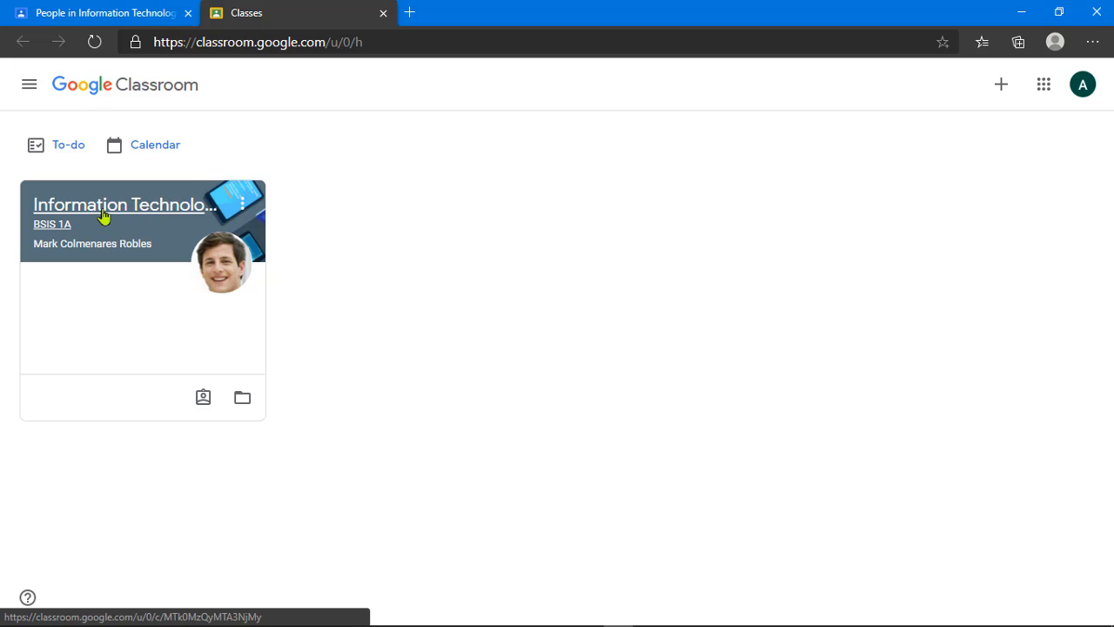
pyautogui.click(103, 215)
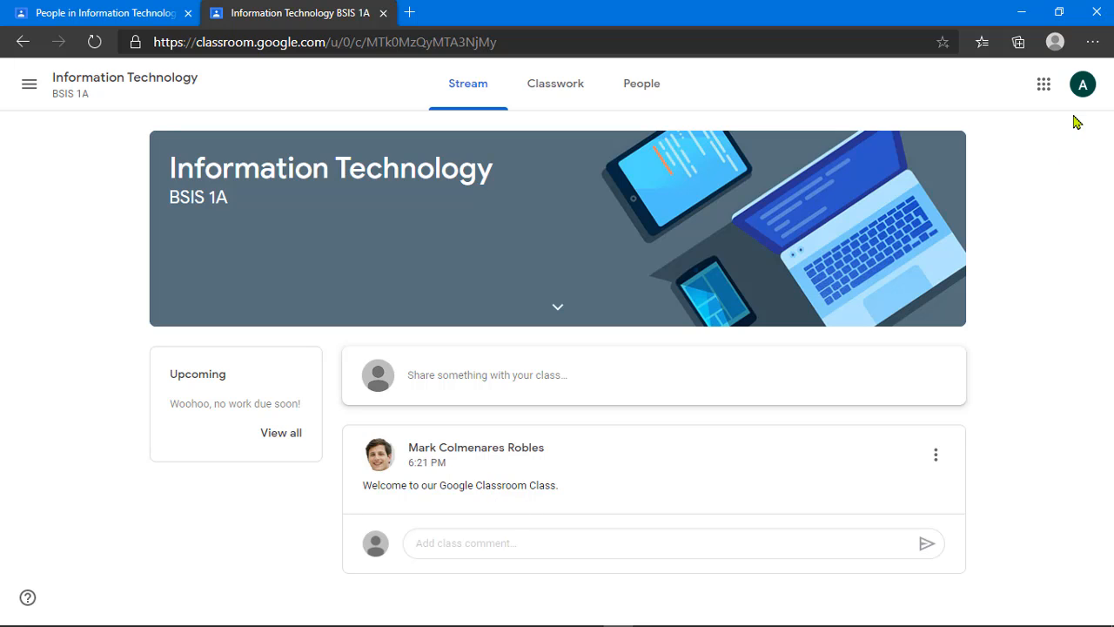
pyautogui.click(1083, 84)
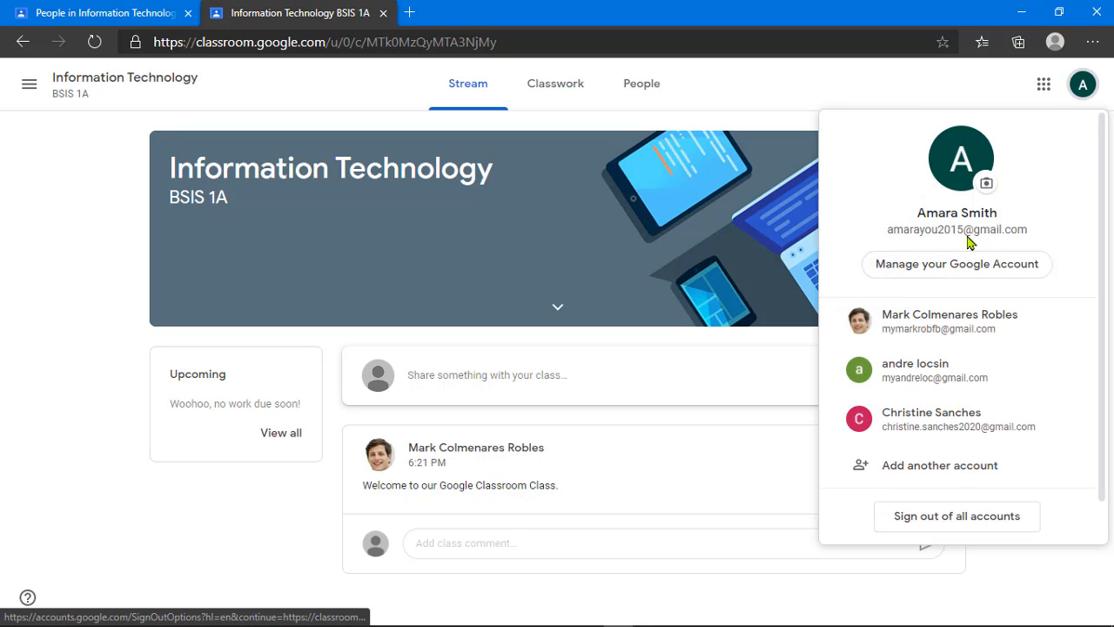
pyautogui.click(739, 82)
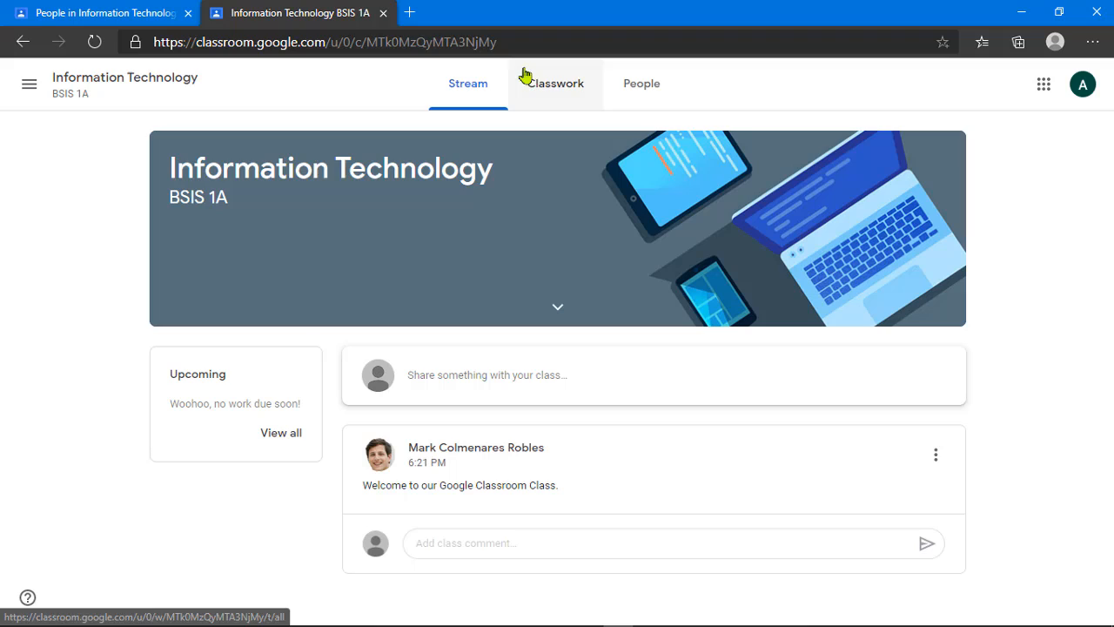
# Open Google Classroom in a new browser tab and switch from the default account to the second student's account.
pyautogui.click(410, 13)
pyautogui.write('cl')
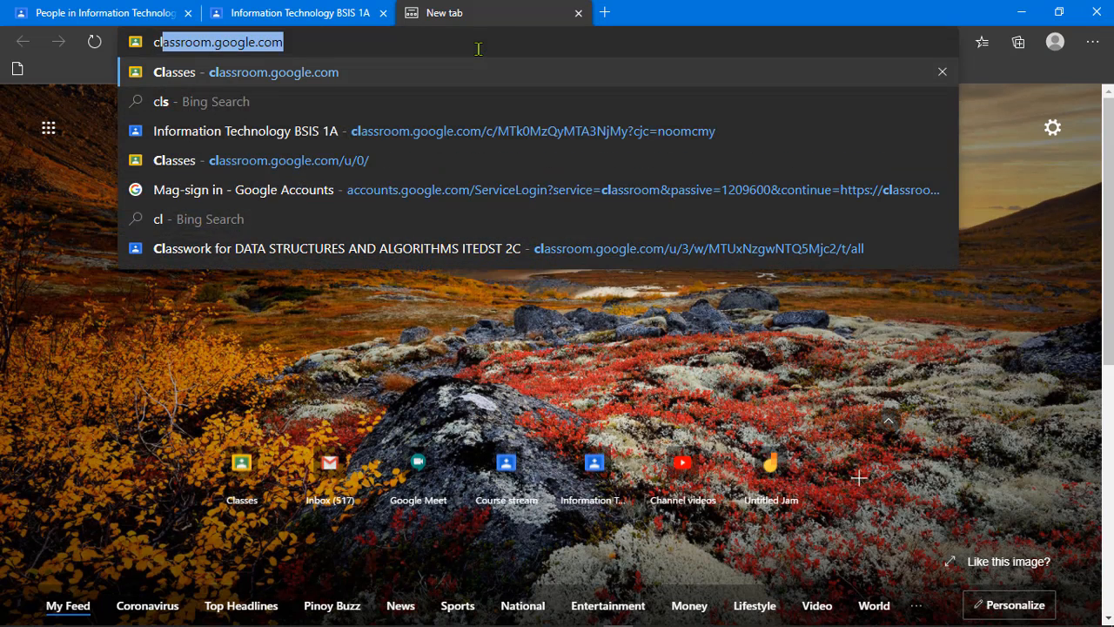
pyautogui.write('a')
pyautogui.press('Return')
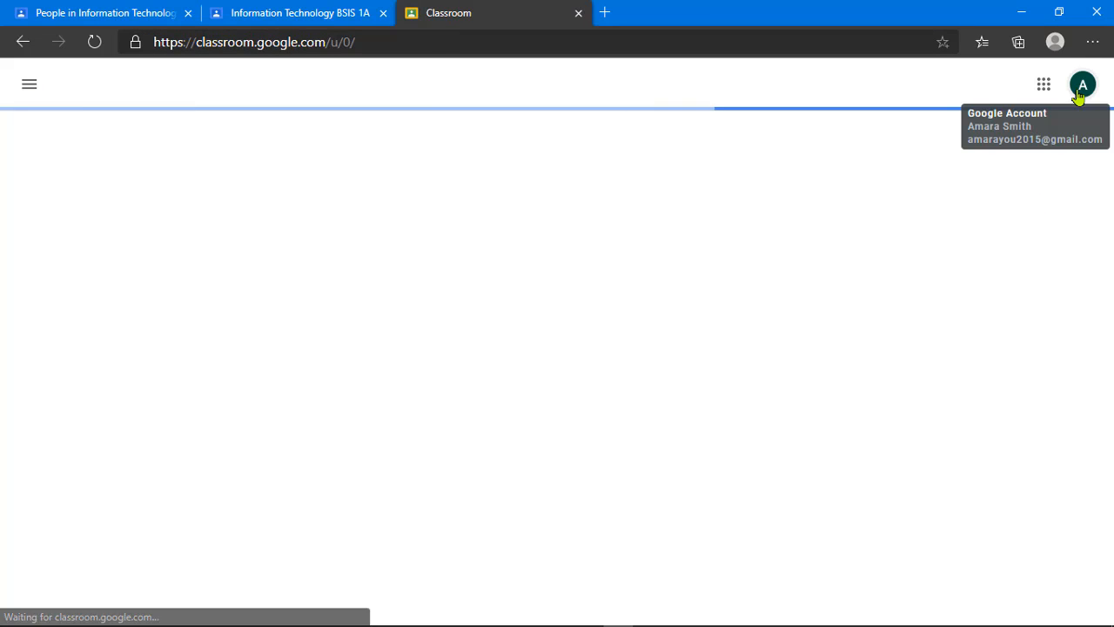
pyautogui.click(1082, 96)
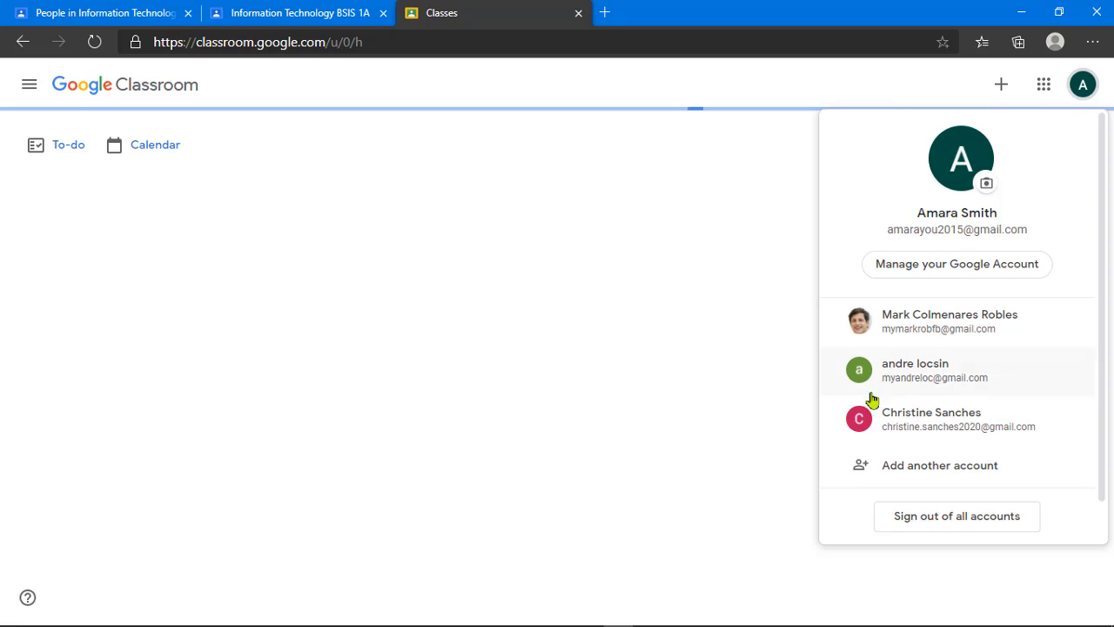
pyautogui.click(924, 376)
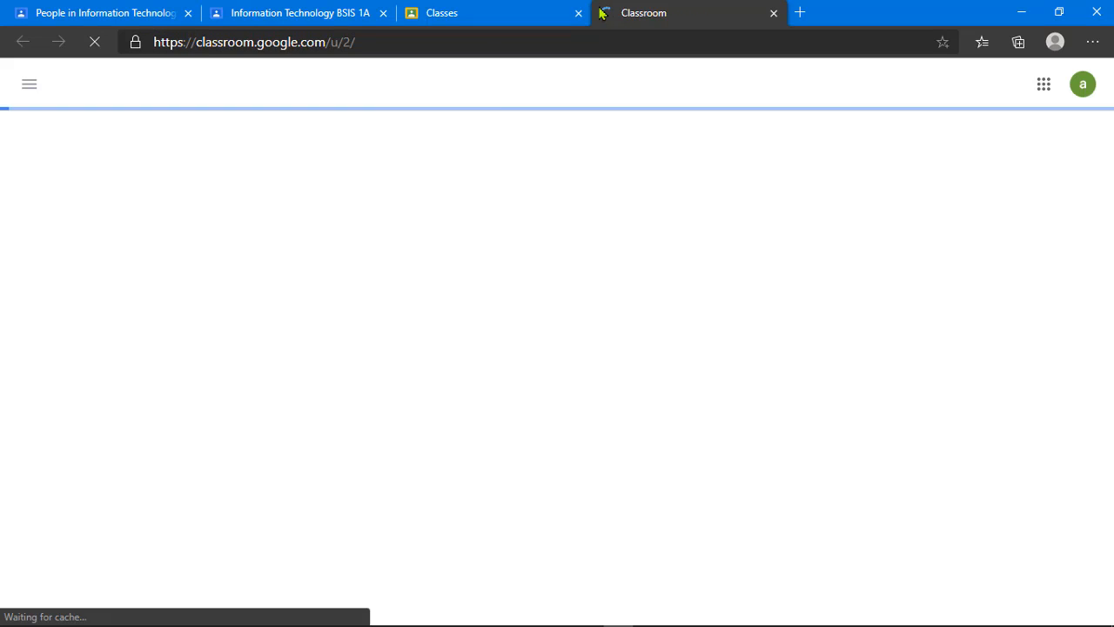
# Move the two student-account tabs into their own browser window, separate from the teacher's People tab.
pyautogui.click(277, 13)
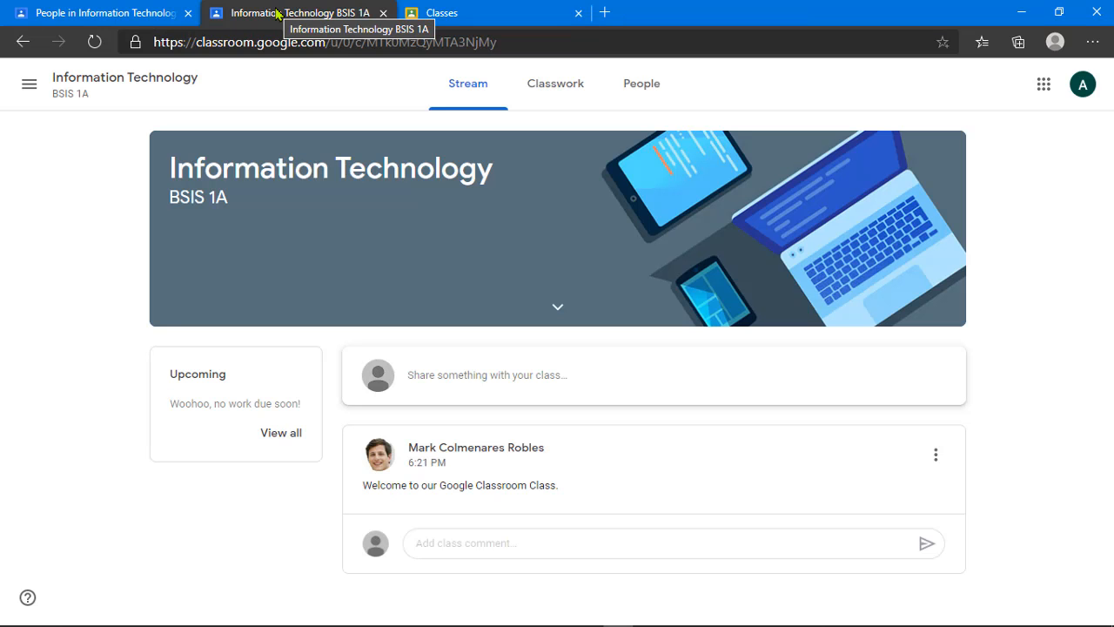
pyautogui.click(130, 13)
pyautogui.click(291, 18)
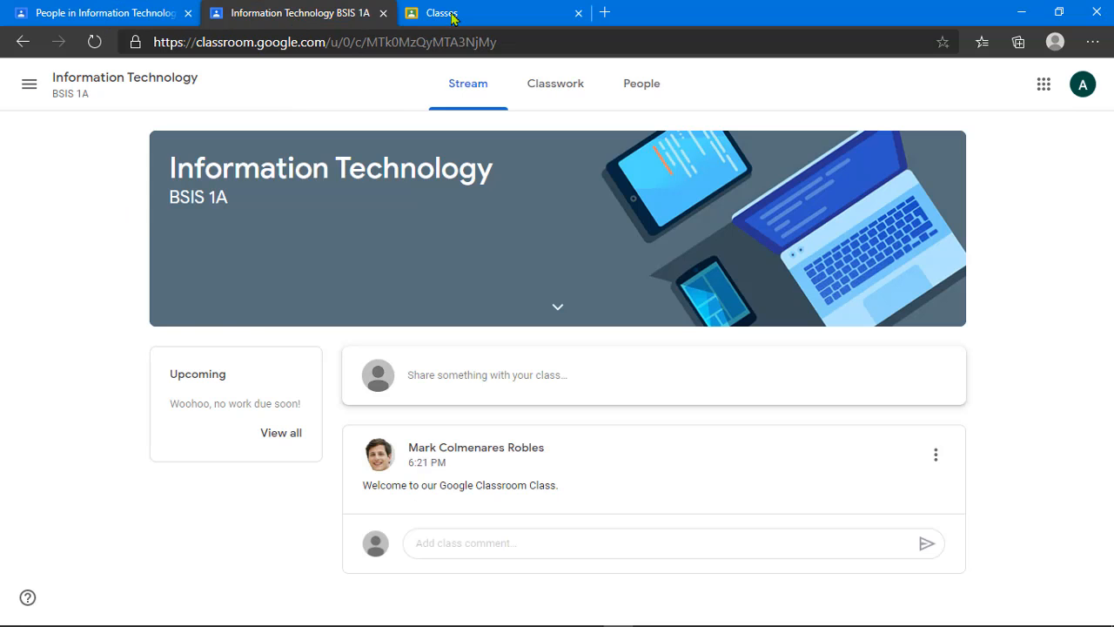
pyautogui.click(451, 14)
pyautogui.moveTo(327, 12); pyautogui.dragTo(1113, 122)
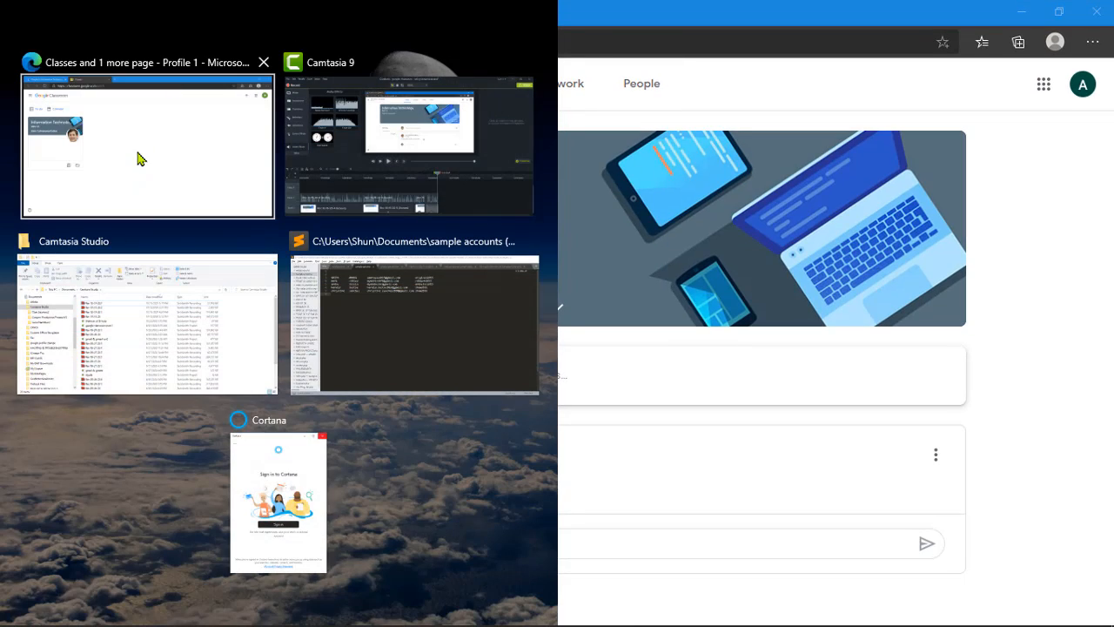
pyautogui.click(139, 157)
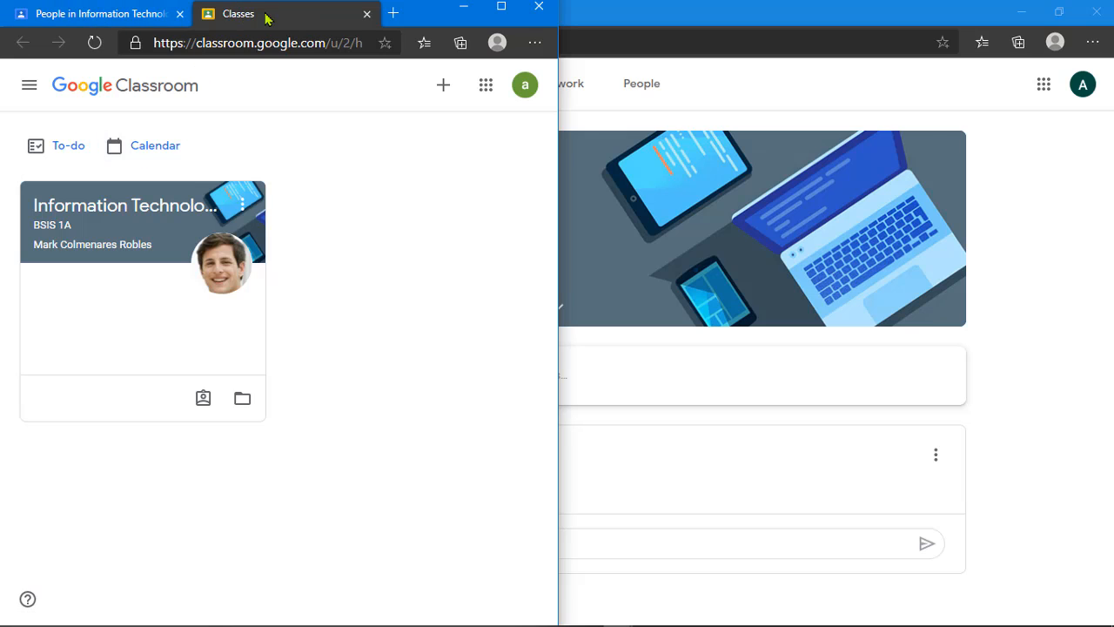
pyautogui.moveTo(267, 18); pyautogui.dragTo(287, 31)
pyautogui.click(103, 22)
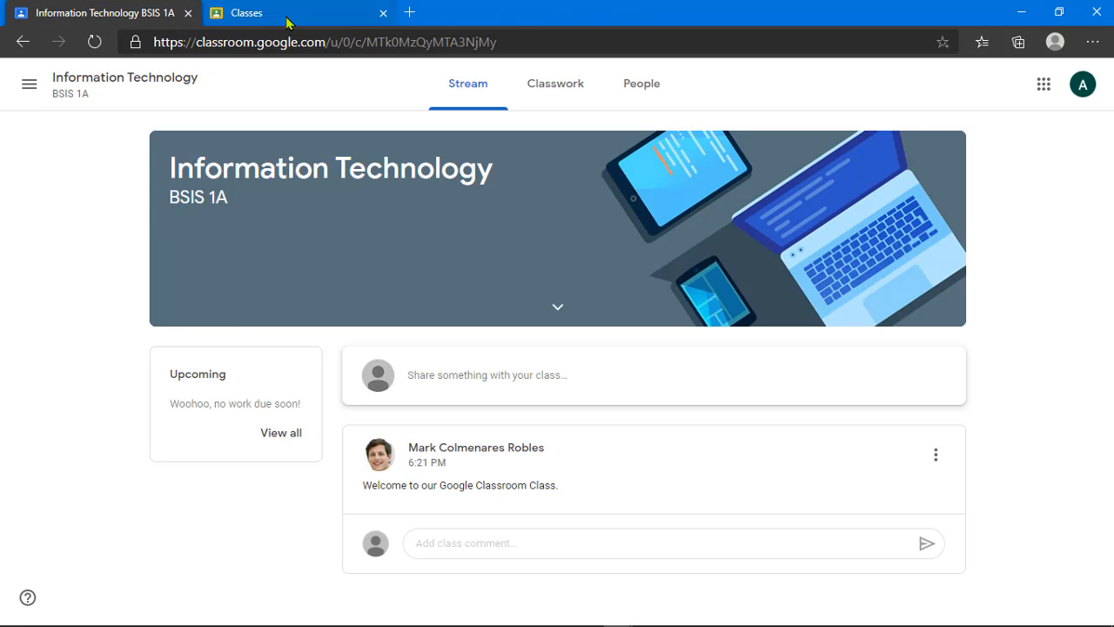
# Arrange the student-accounts window and the teacher's class window side by side, with the teacher's window on the left half.
pyautogui.click(287, 20)
pyautogui.click(120, 16)
pyautogui.moveTo(462, 29); pyautogui.dragTo(1113, 108)
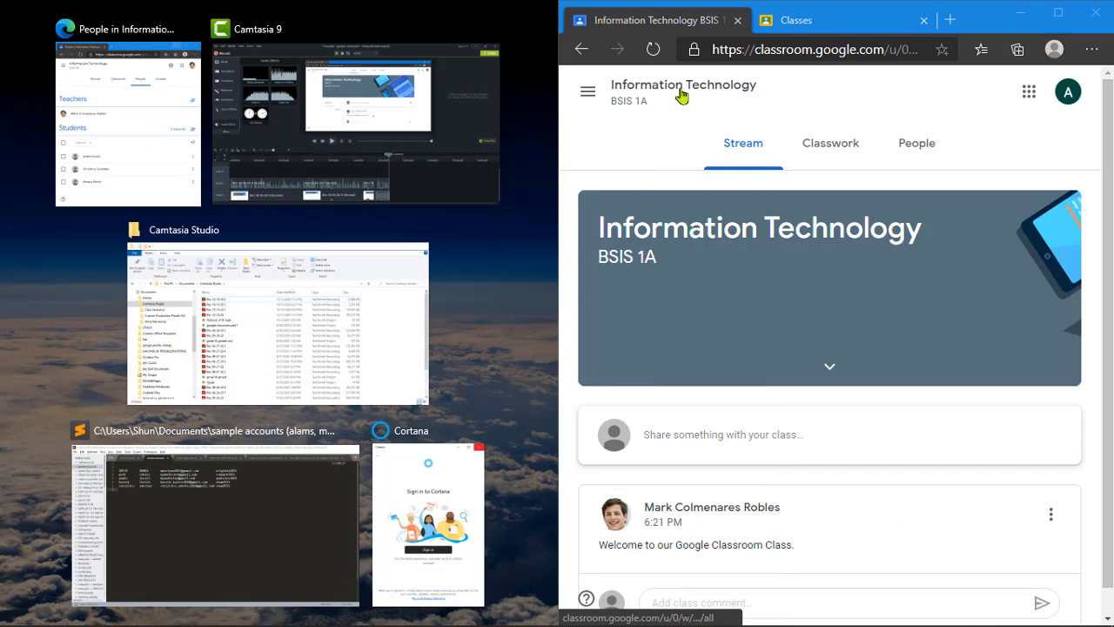
pyautogui.click(135, 121)
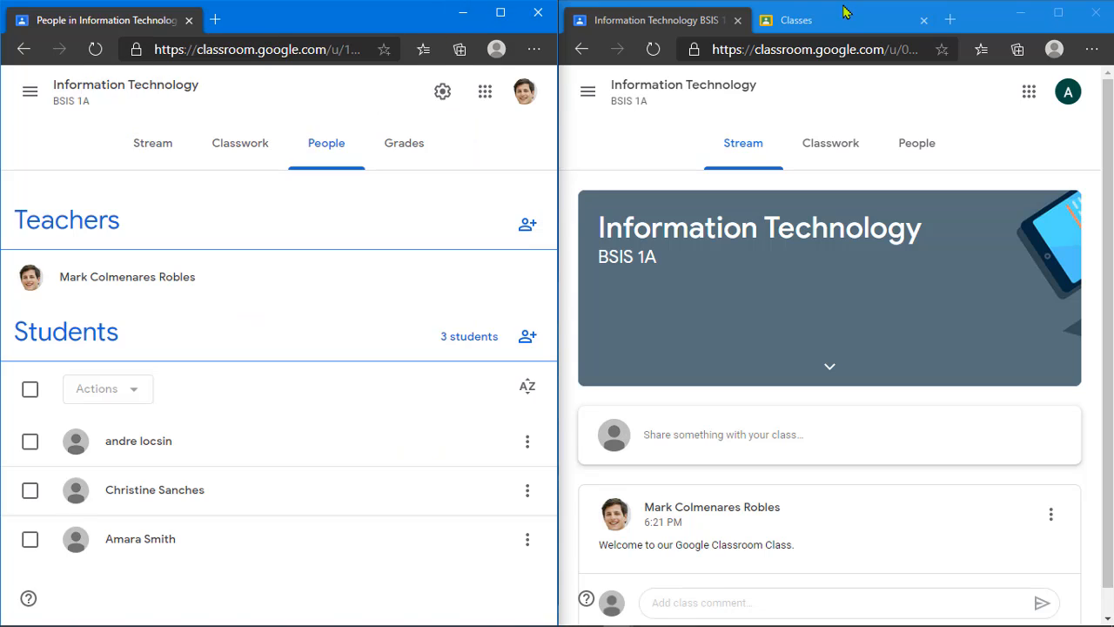
# Check which account is signed in on the teacher's page and on each of the two student tabs.
pyautogui.click(527, 105)
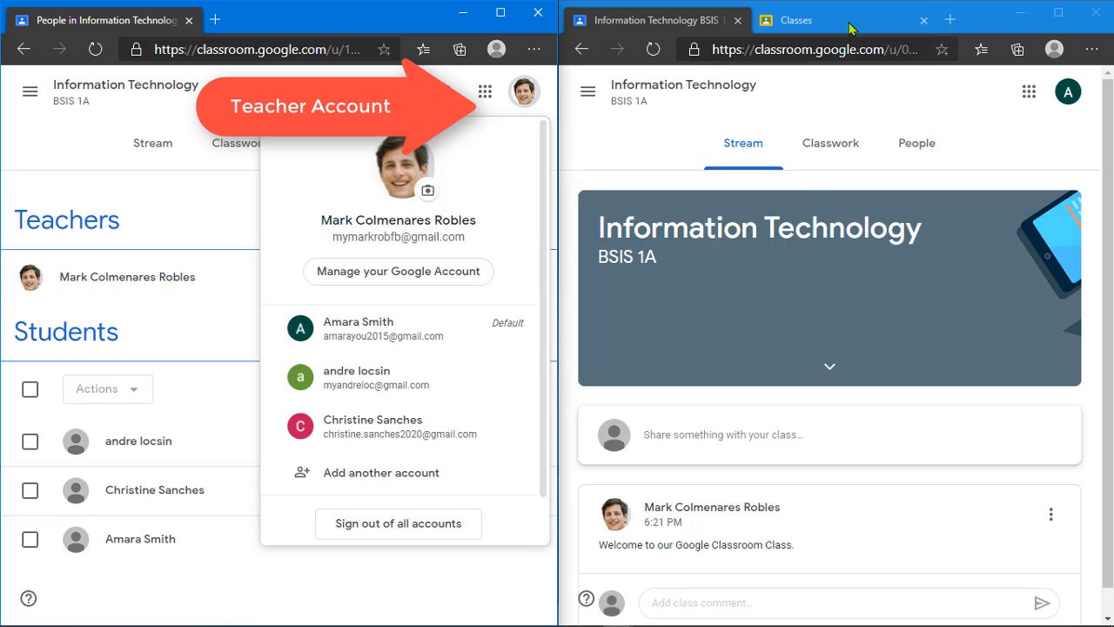
pyautogui.click(793, 20)
pyautogui.click(679, 20)
pyautogui.click(805, 20)
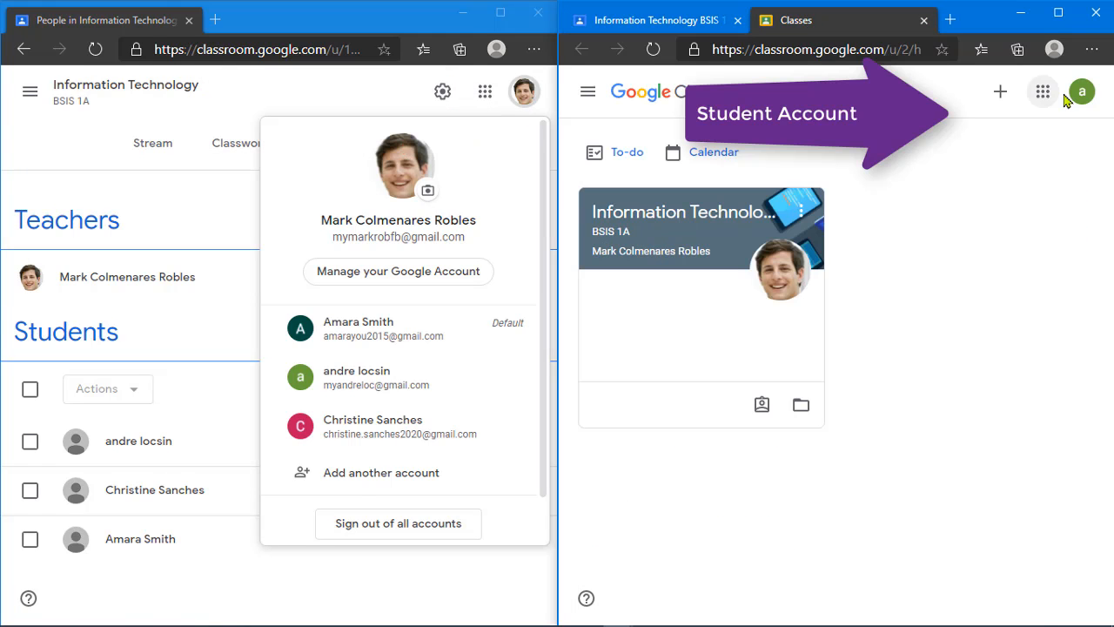
pyautogui.click(1082, 91)
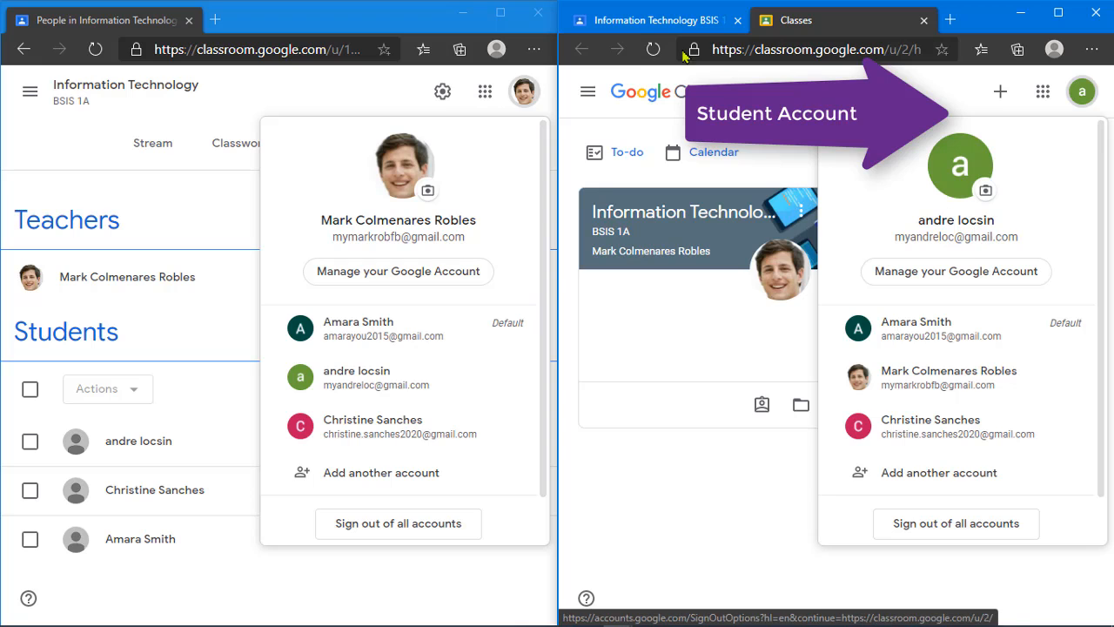
pyautogui.click(640, 20)
pyautogui.click(1069, 91)
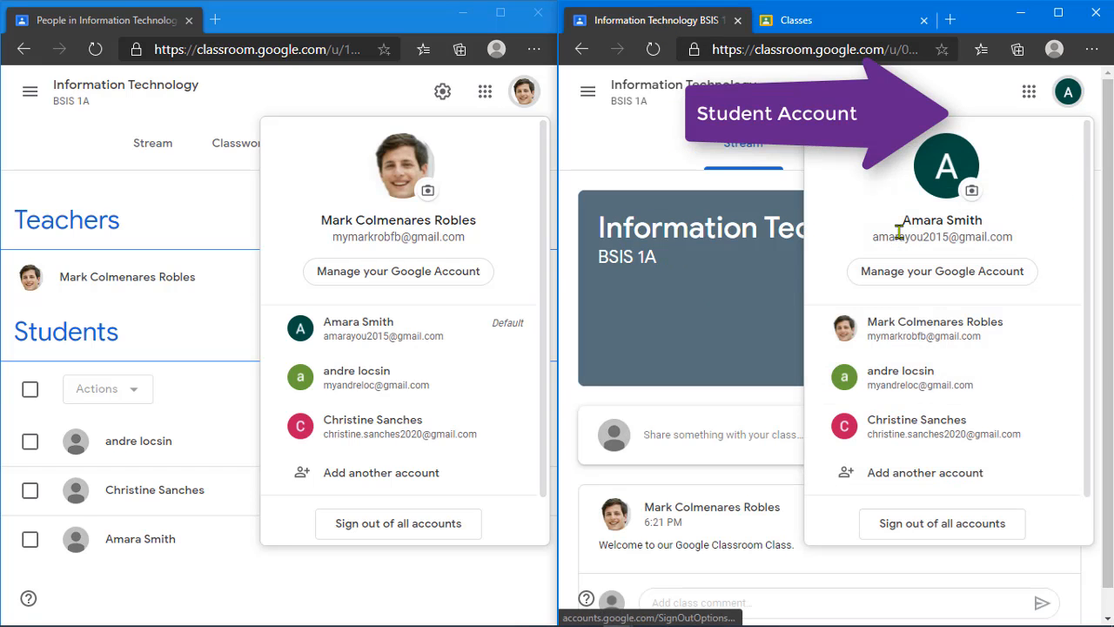
pyautogui.click(799, 22)
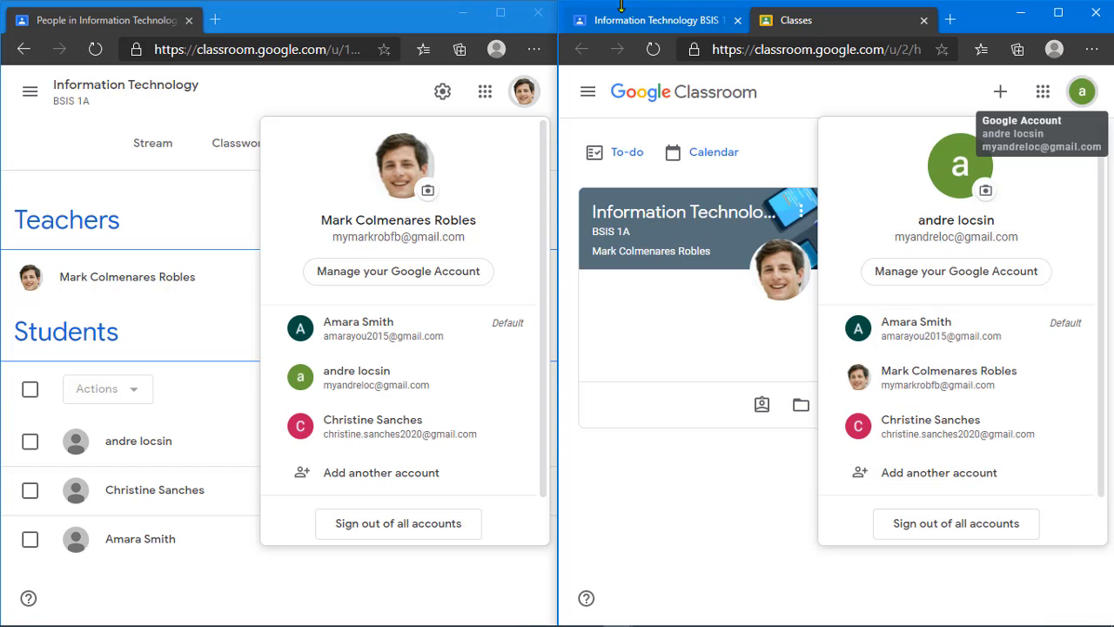
pyautogui.click(678, 20)
# Open the class Stream on the teacher's page and view the welcome announcement in the first student's stream.
pyautogui.click(301, 18)
pyautogui.click(338, 101)
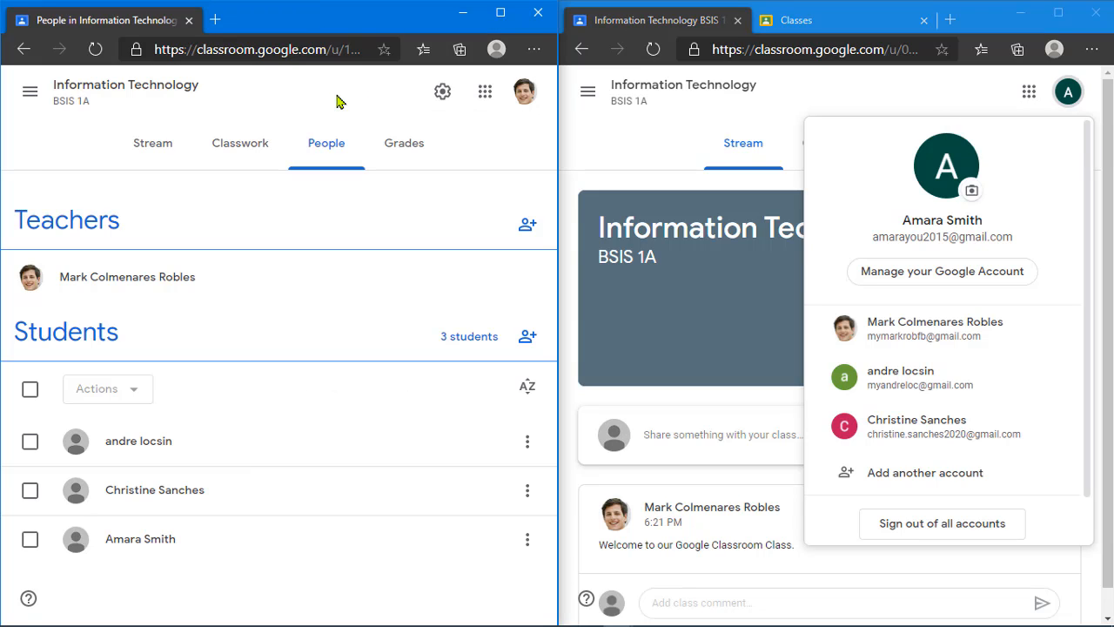
pyautogui.click(160, 151)
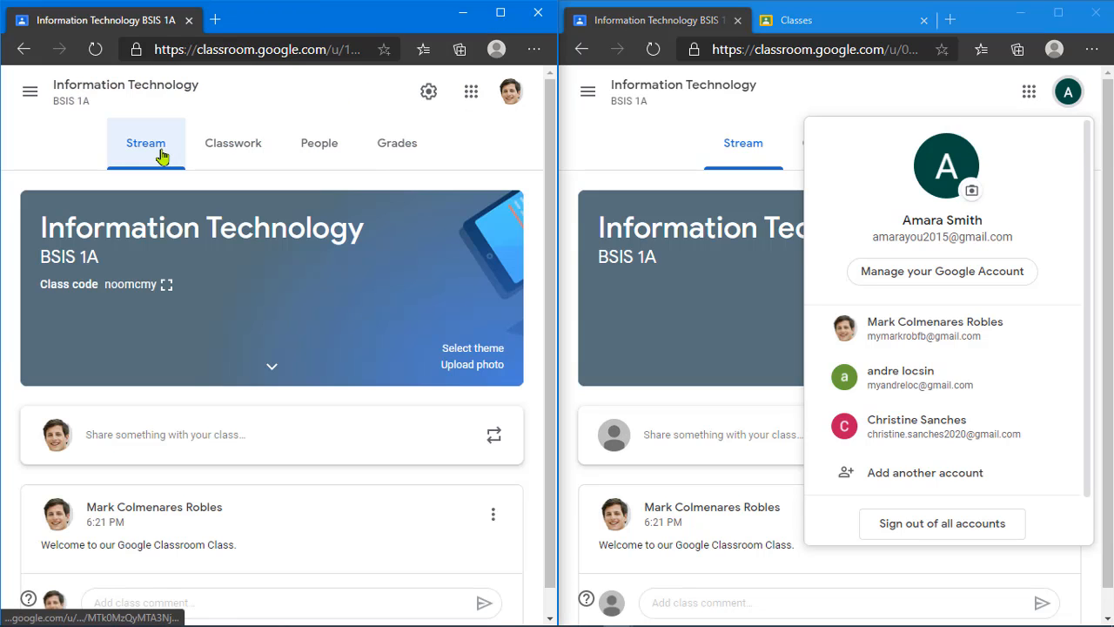
pyautogui.click(611, 146)
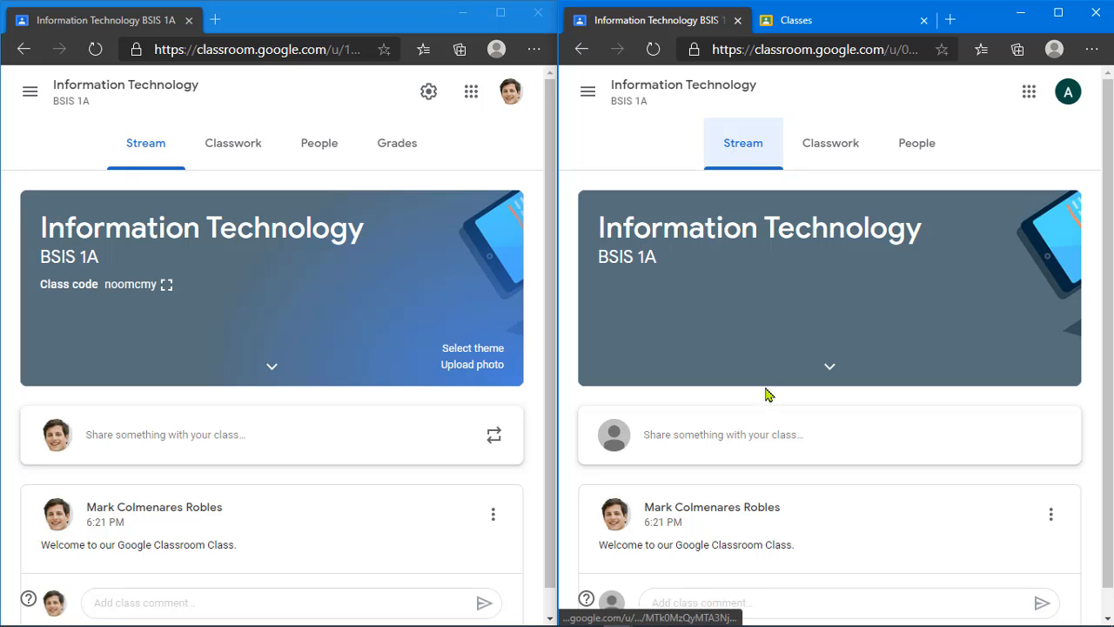
pyautogui.scroll(-1, 726, 321)
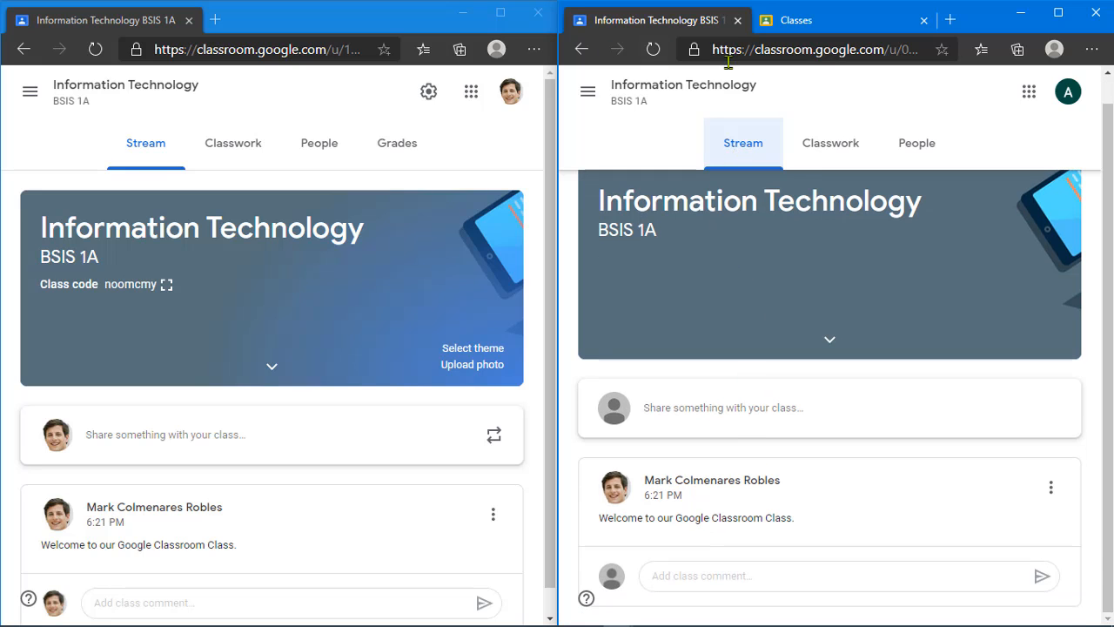
# Open the Information Technology class under the second student's account and view the welcome announcement in its stream.
pyautogui.click(790, 22)
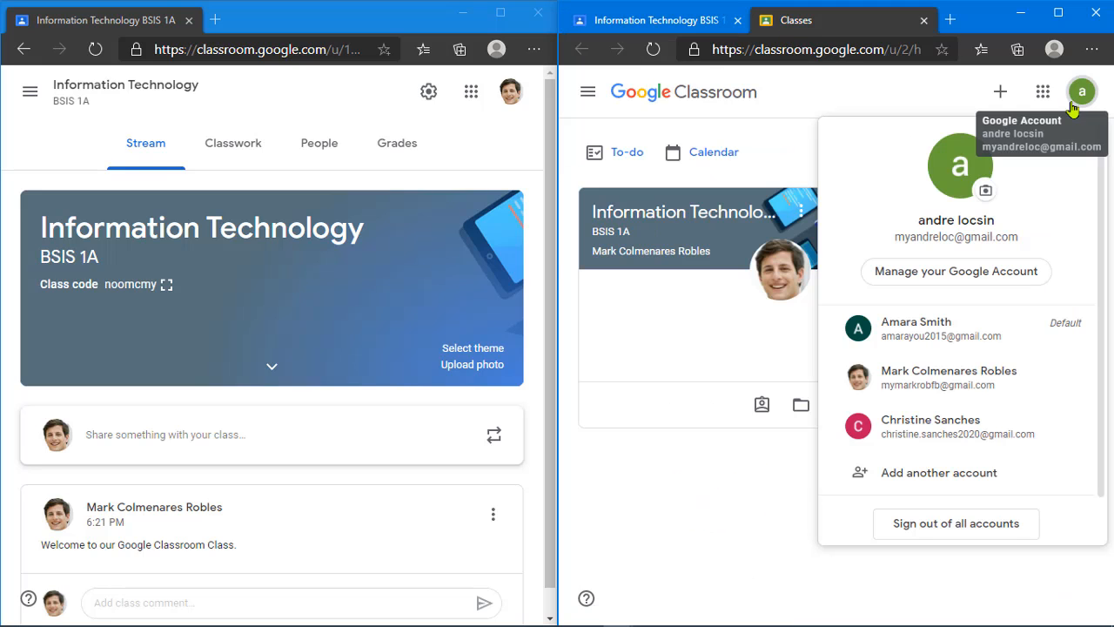
pyautogui.click(920, 104)
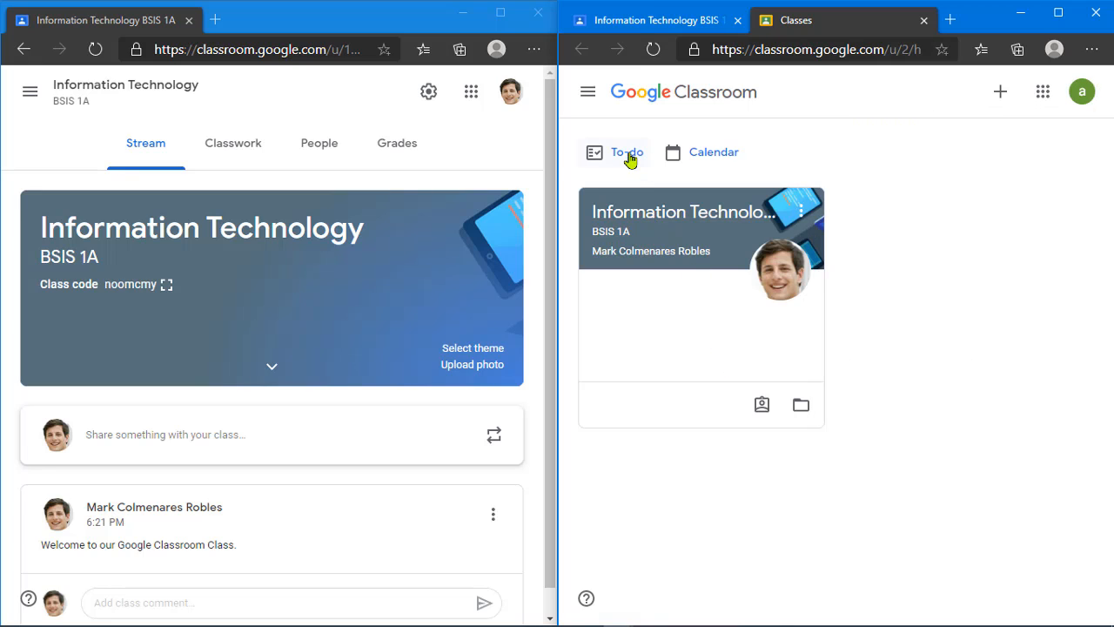
pyautogui.click(629, 214)
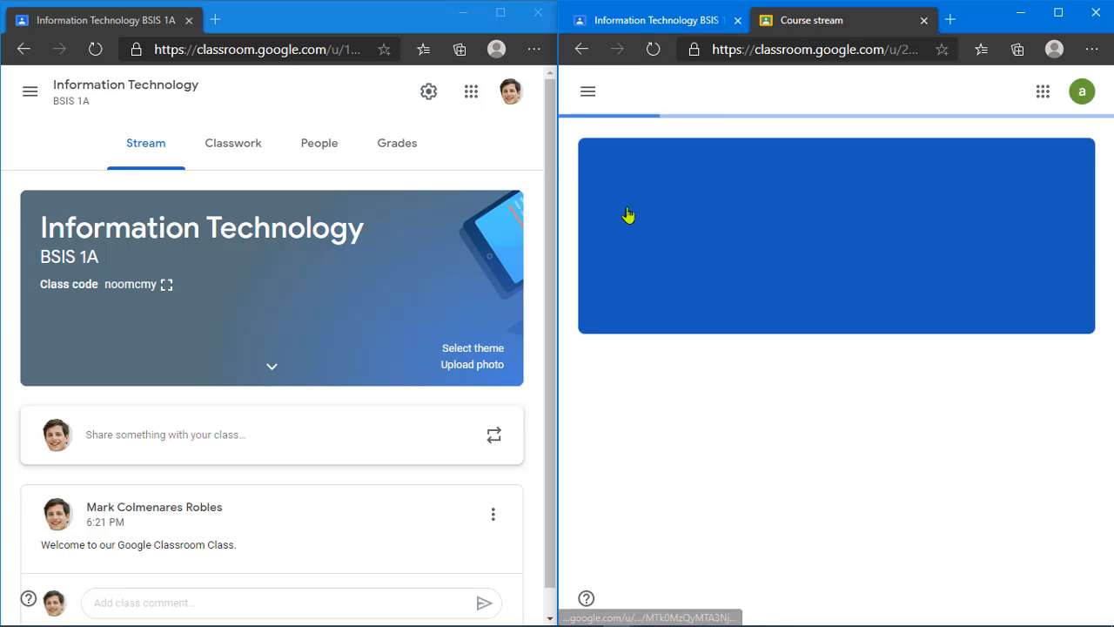
pyautogui.scroll(-1, 732, 475)
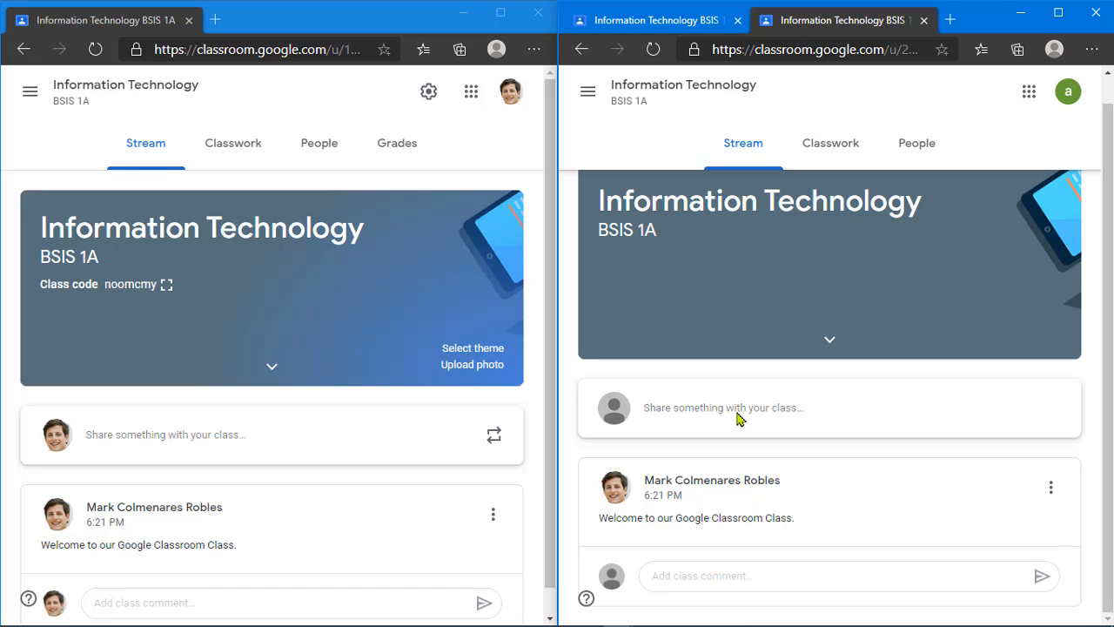
# From the first student's account, post the class comment "thank you sir for this opportunity in joining in your class" on the announcement.
pyautogui.click(657, 25)
pyautogui.click(809, 31)
pyautogui.click(681, 27)
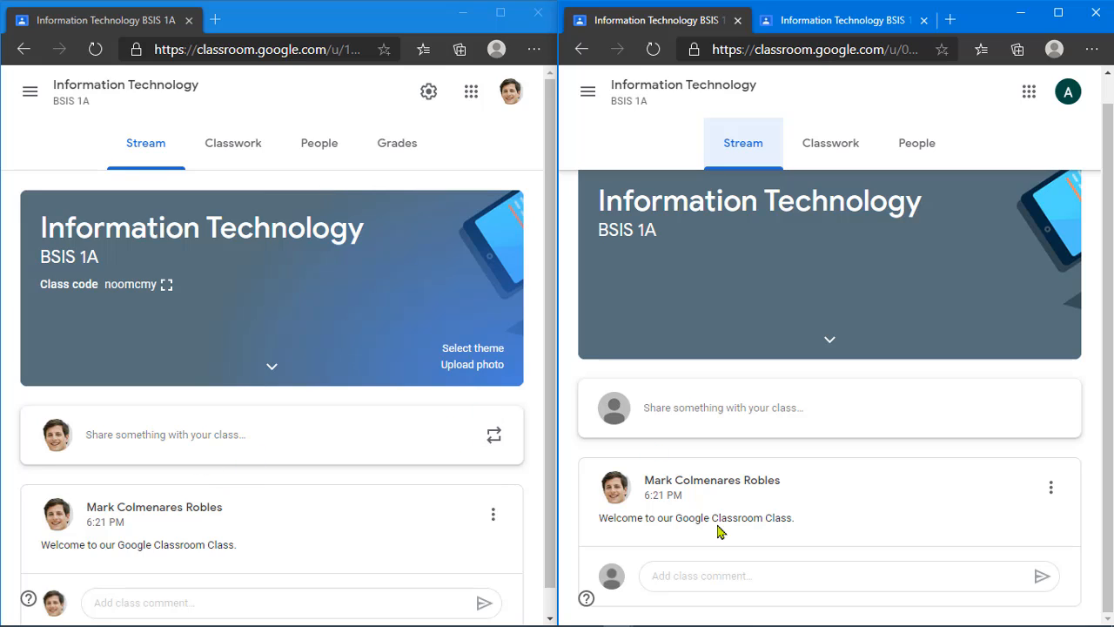
pyautogui.scroll(-1, 307, 515)
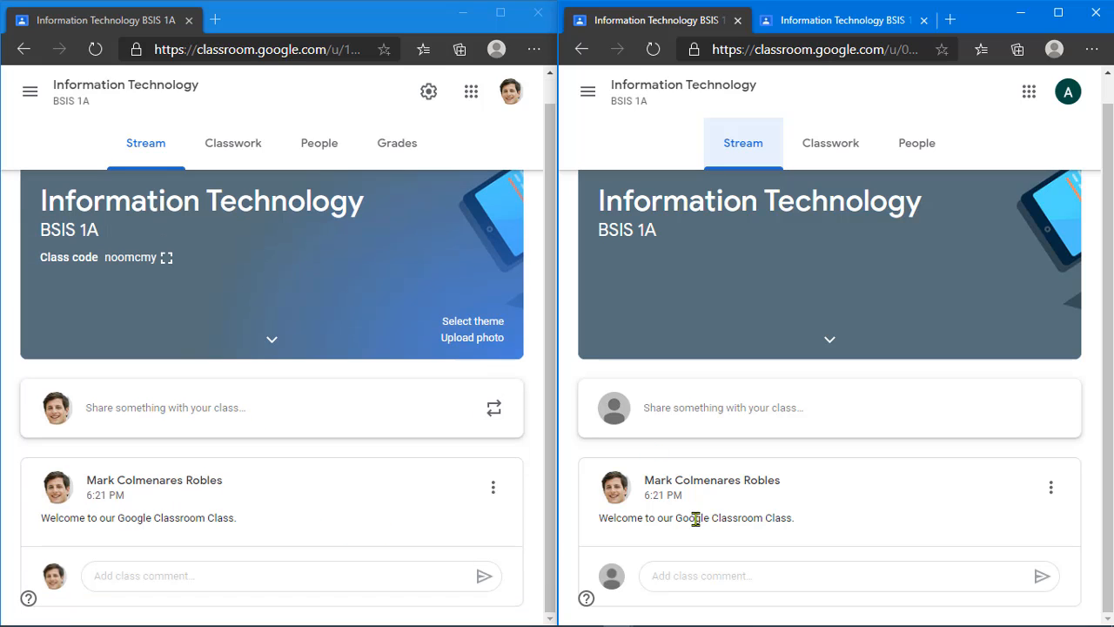
pyautogui.click(709, 576)
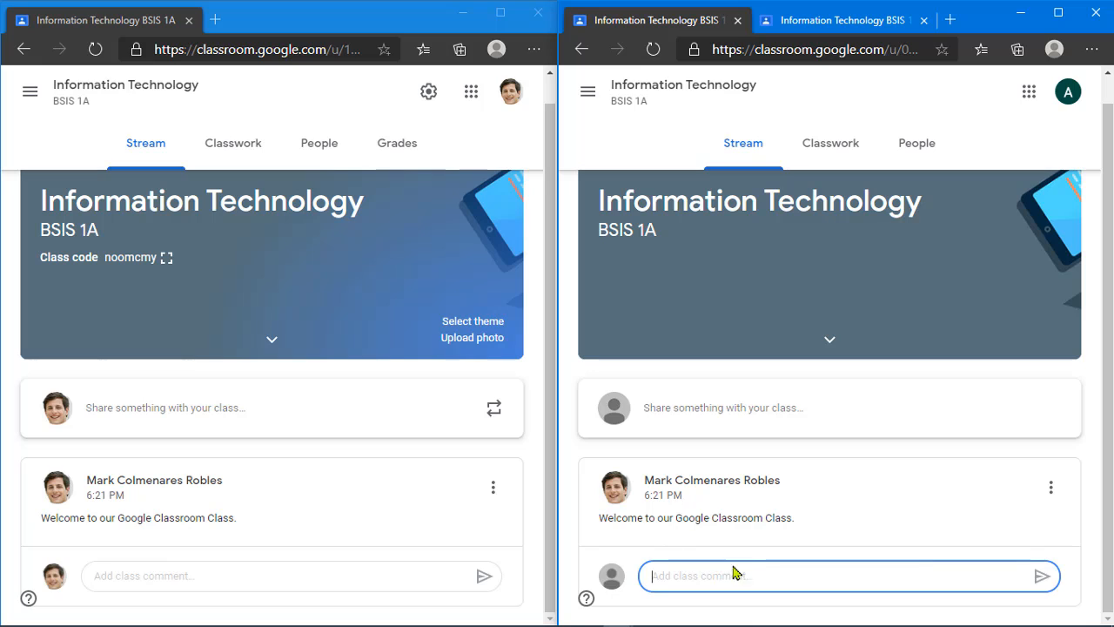
pyautogui.write('thank you sir for this opportunity in joining in your class')
pyautogui.click(1050, 582)
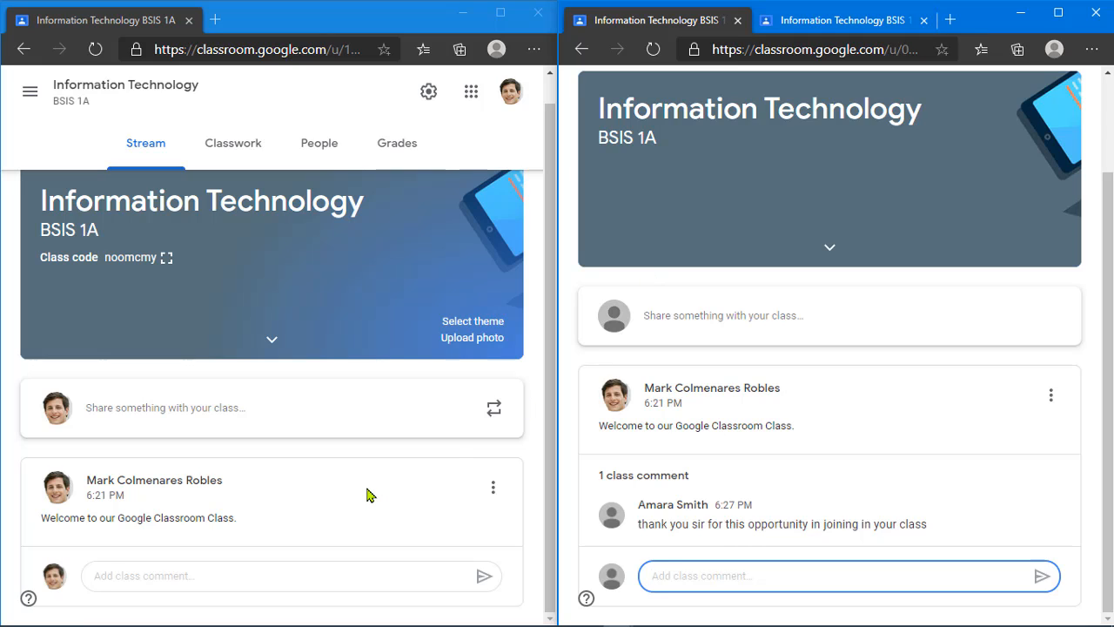
# Reload the teacher's class page and view the student's comment under the announcement.
pyautogui.click(432, 442)
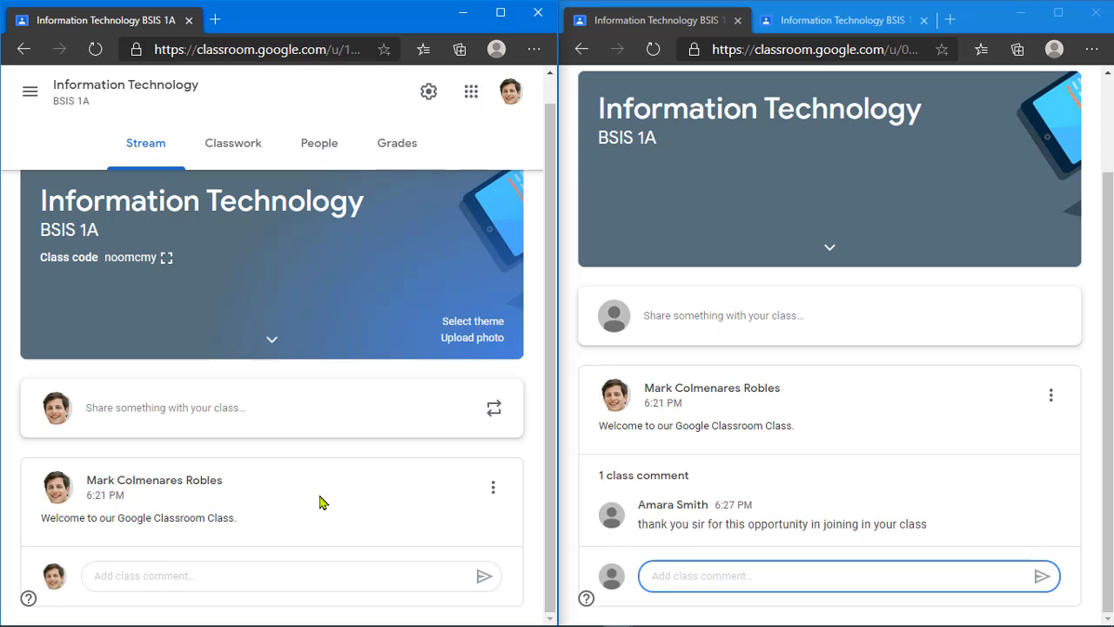
pyautogui.click(95, 49)
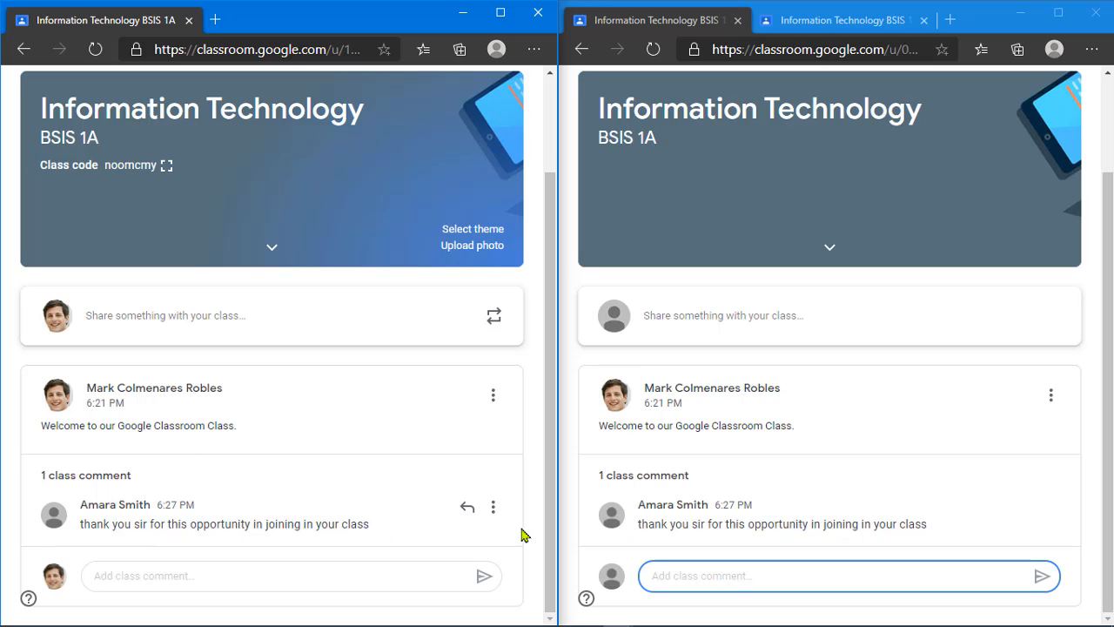
pyautogui.click(167, 578)
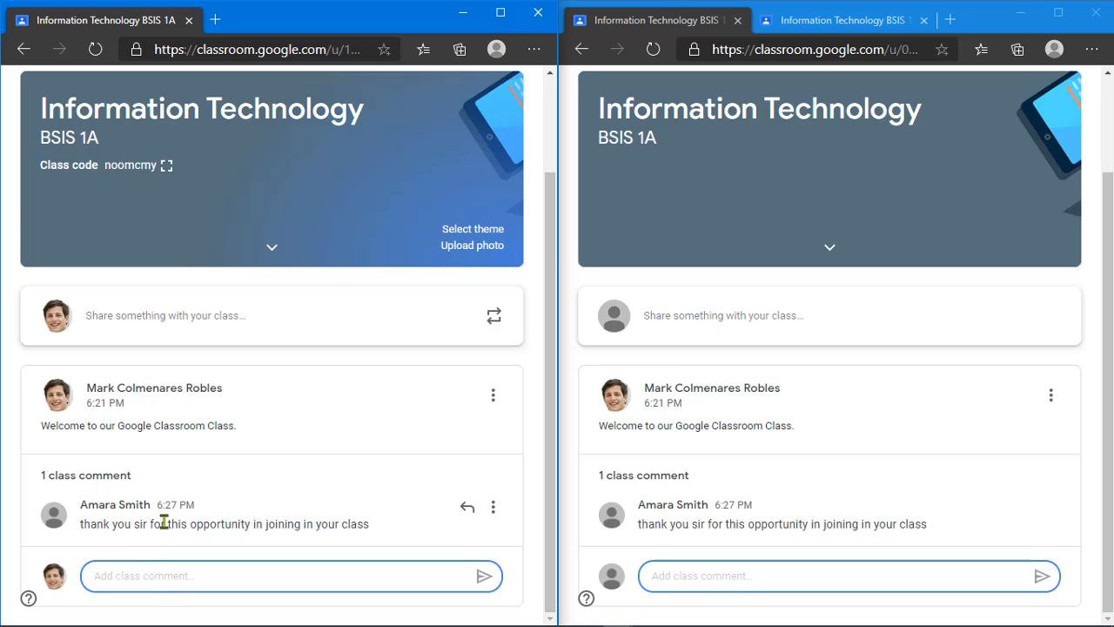
# Check the signed-in account and the announcement's class comment in both student tabs, ending in the second student's stream.
pyautogui.click(783, 20)
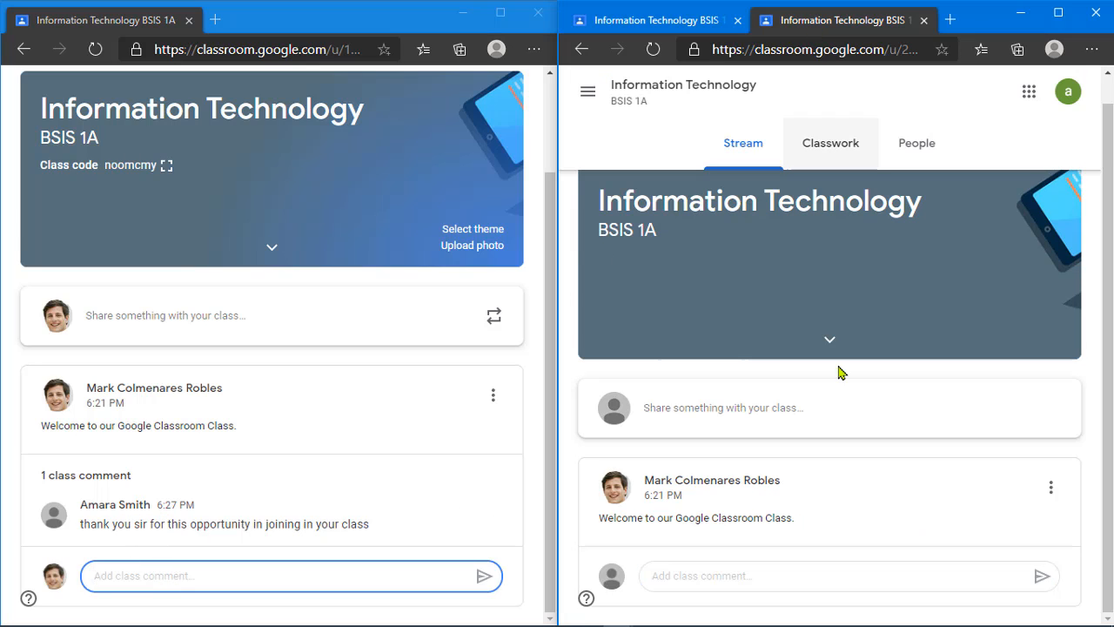
pyautogui.click(696, 574)
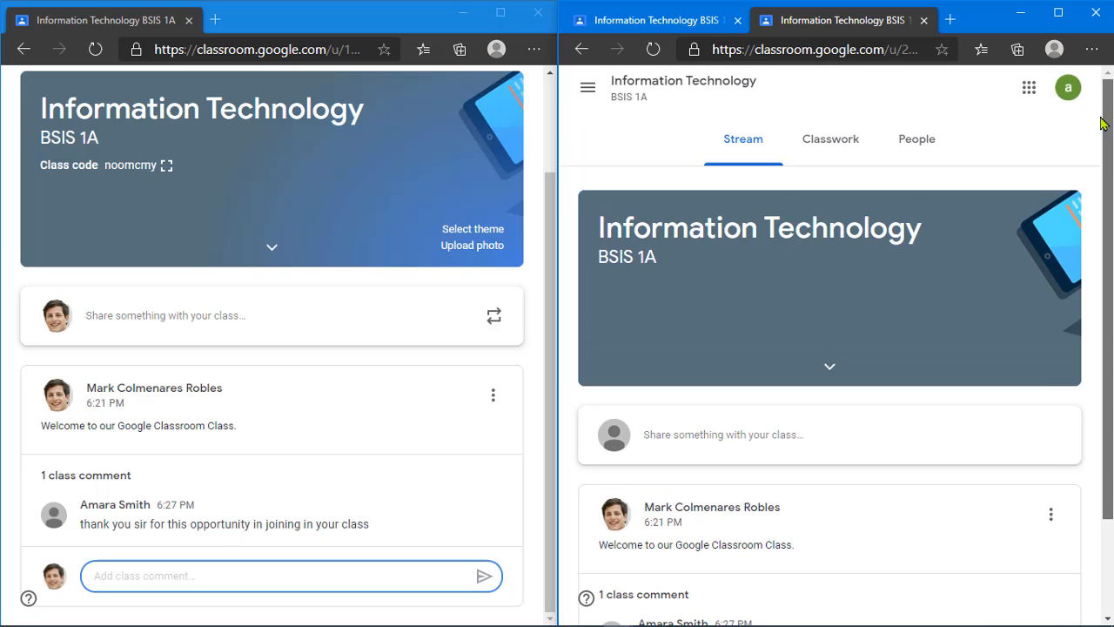
pyautogui.scroll(2, 1107, 218)
pyautogui.click(1080, 99)
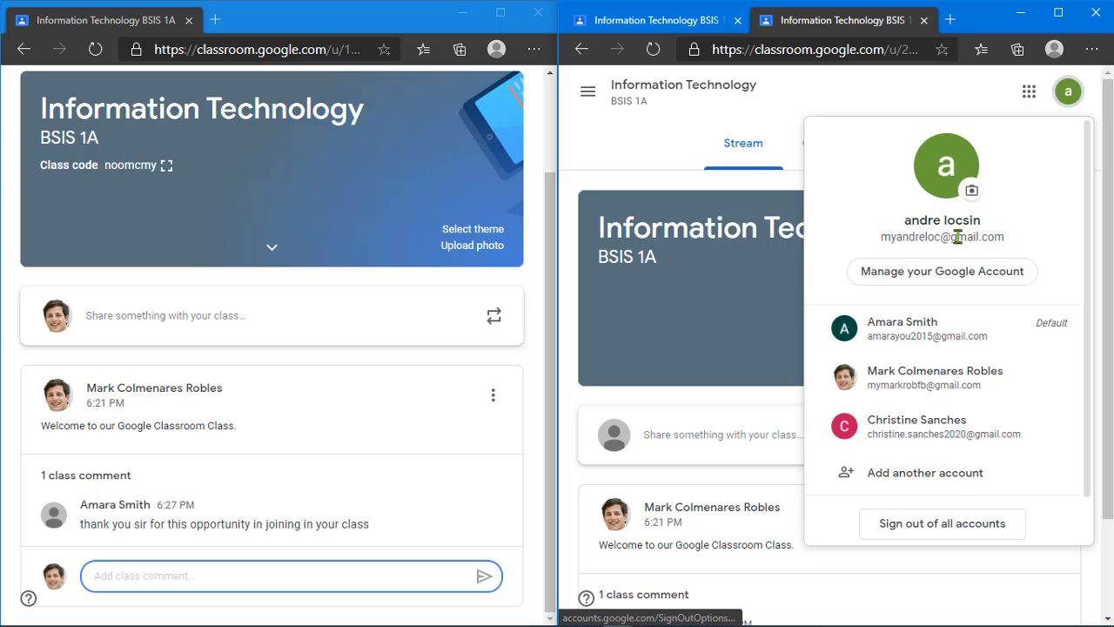
pyautogui.click(908, 99)
pyautogui.click(684, 30)
pyautogui.scroll(2, 1088, 161)
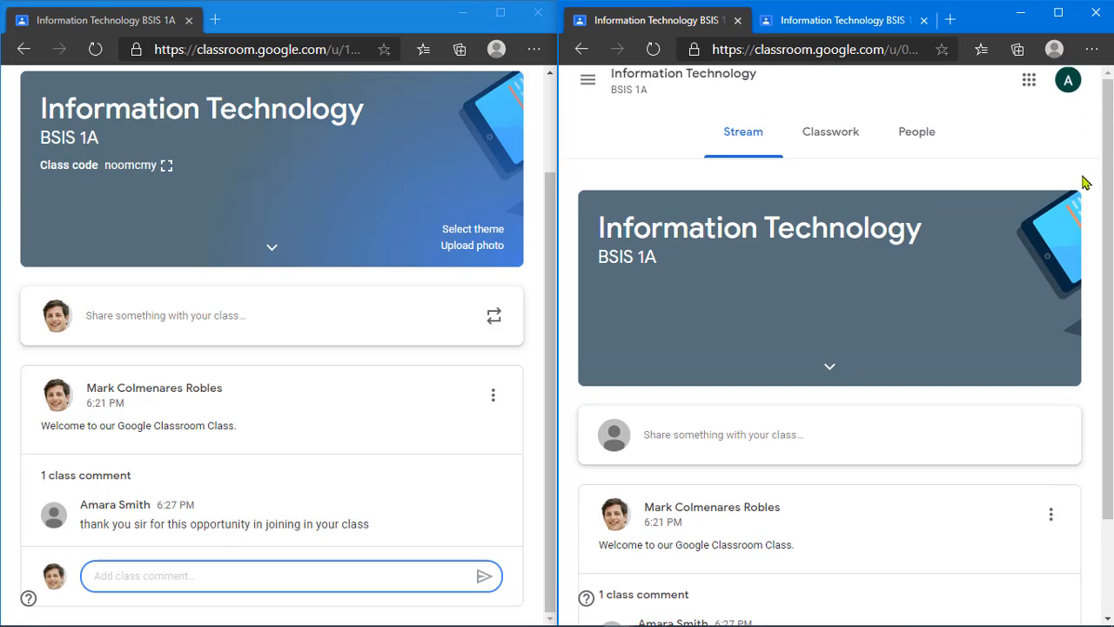
pyautogui.click(1067, 95)
pyautogui.click(1067, 96)
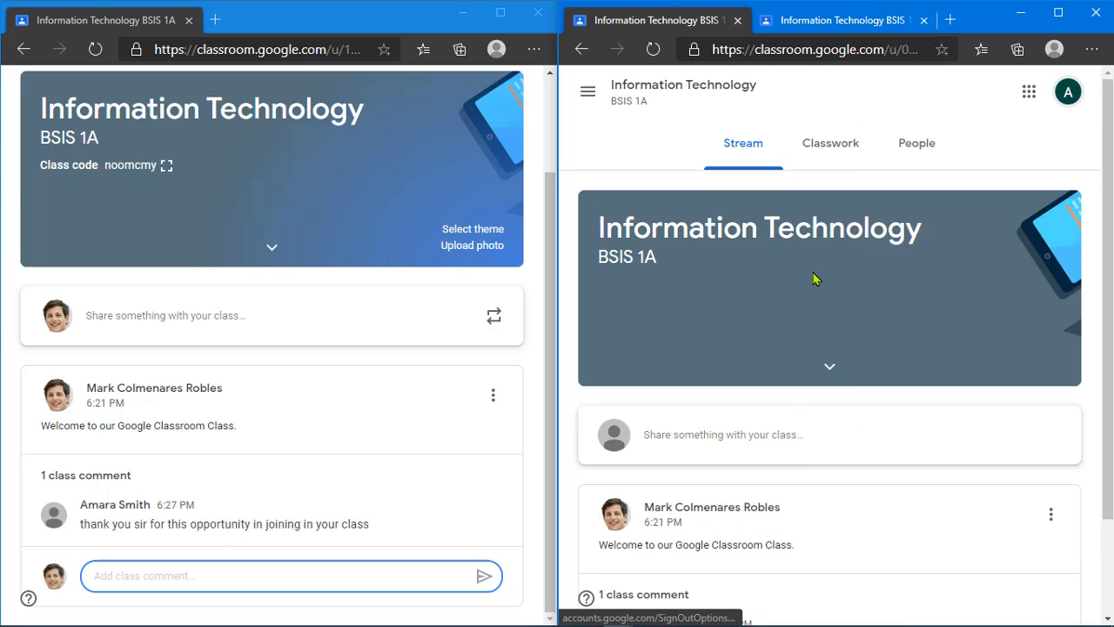
pyautogui.scroll(-2, 813, 279)
pyautogui.click(827, 21)
pyautogui.scroll(-1, 736, 554)
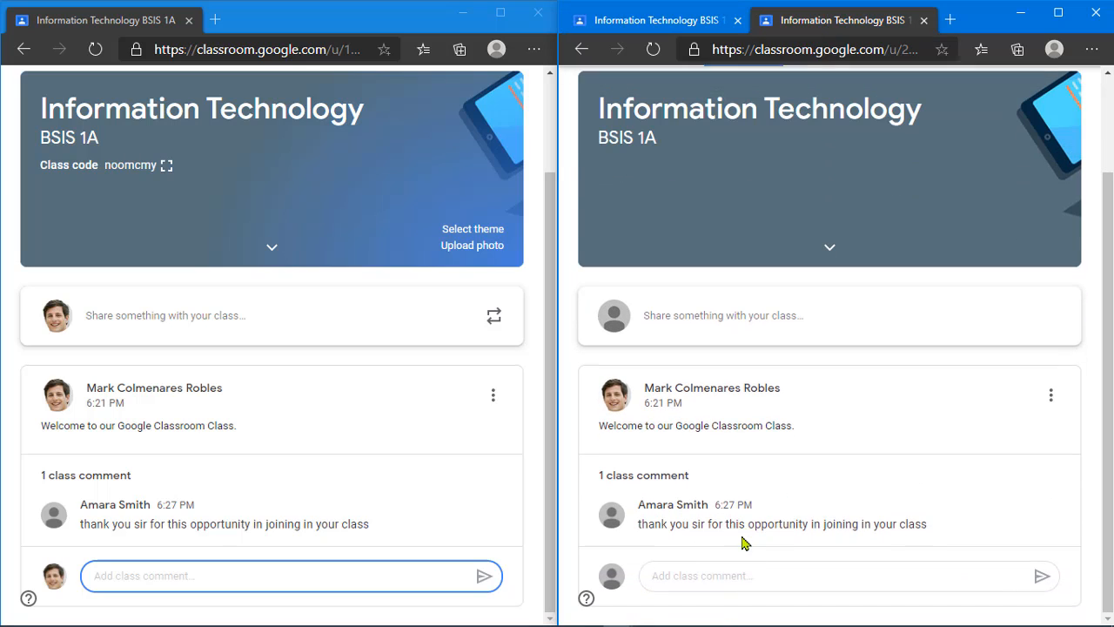
# From the second student's account, post the class comment "yes sir, i also joined in your class, thank you" on the announcement.
pyautogui.click(710, 572)
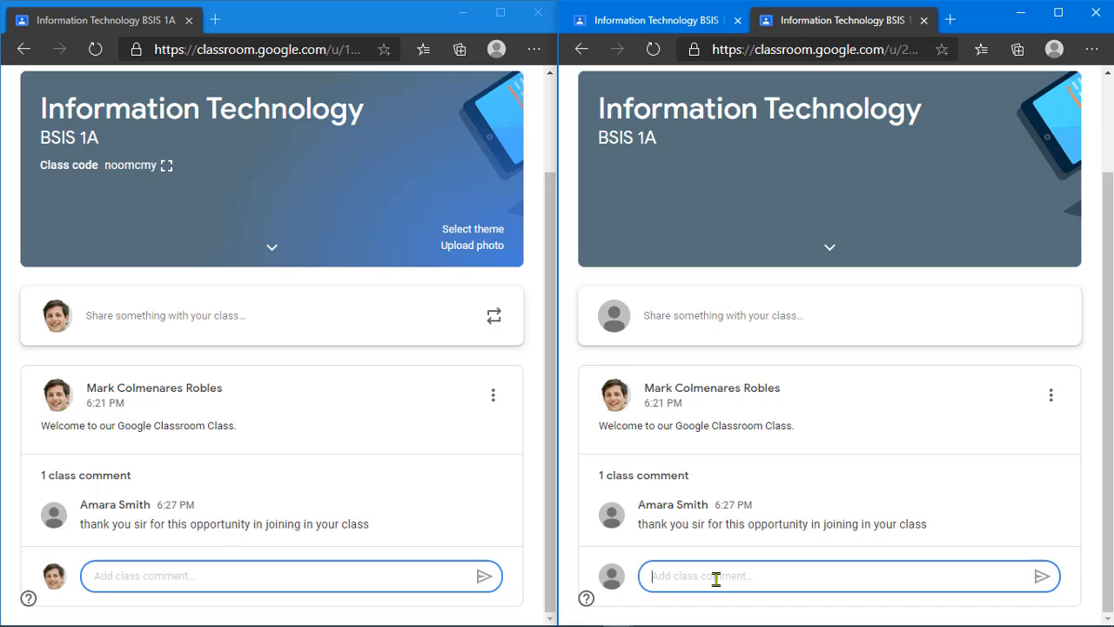
pyautogui.write('yes')
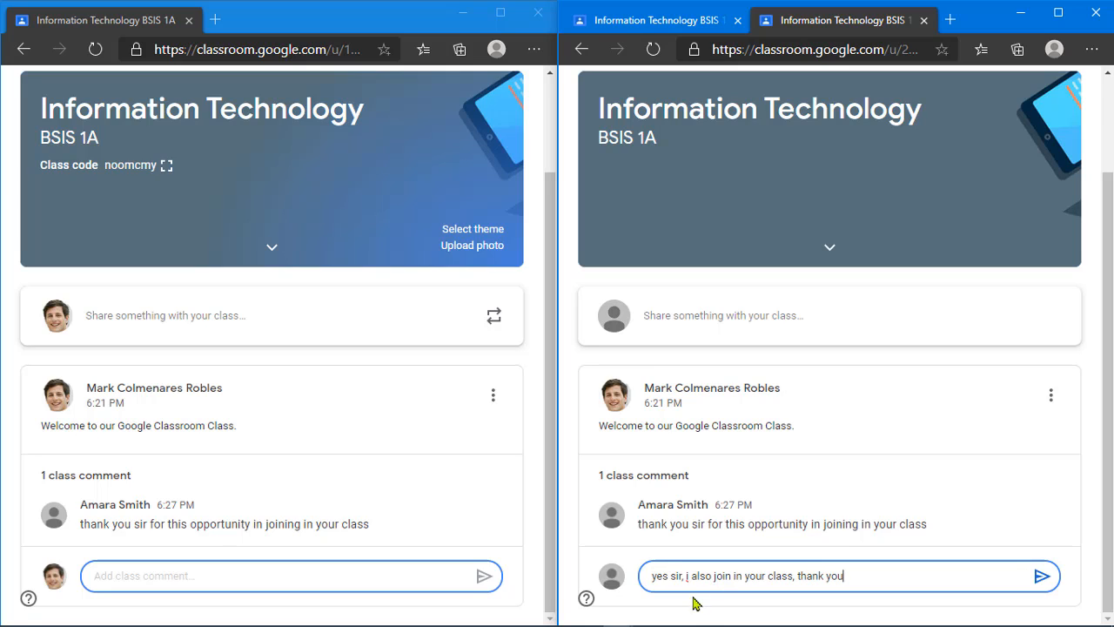
pyautogui.click(735, 579)
pyautogui.write('ed')
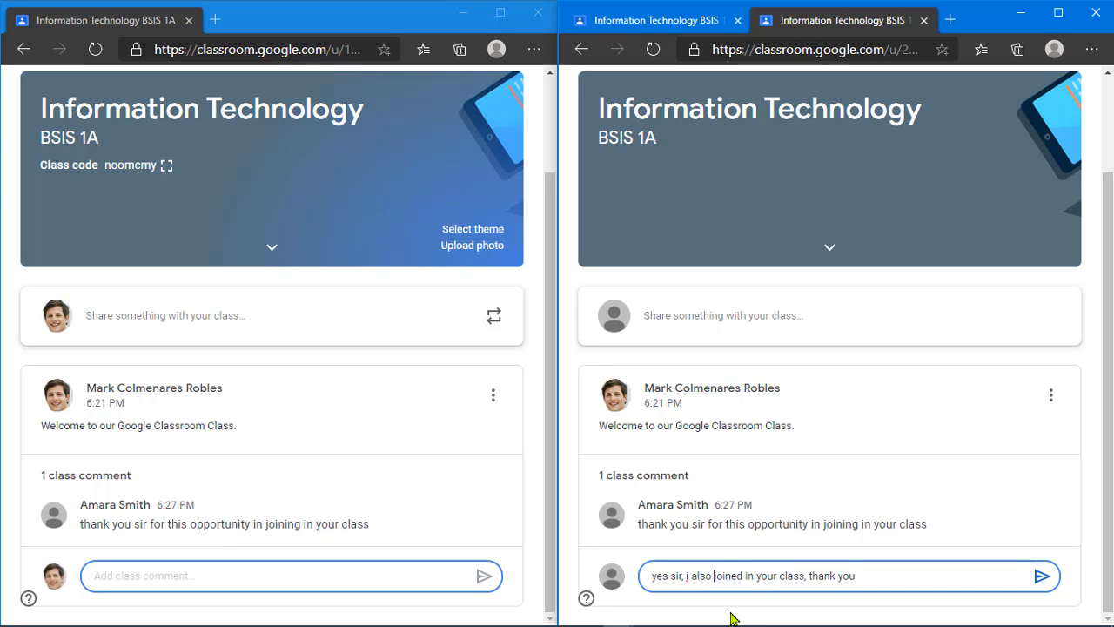
pyautogui.click(1042, 576)
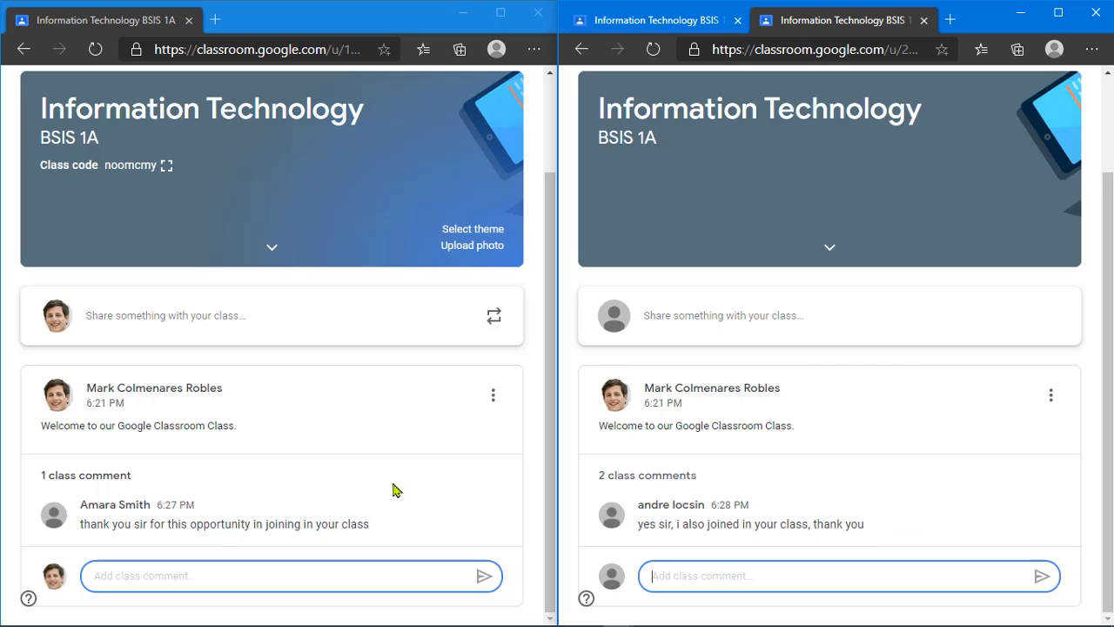
# Examine the class comments under the announcement in the teacher's stream and the second student's stream.
pyautogui.click(538, 475)
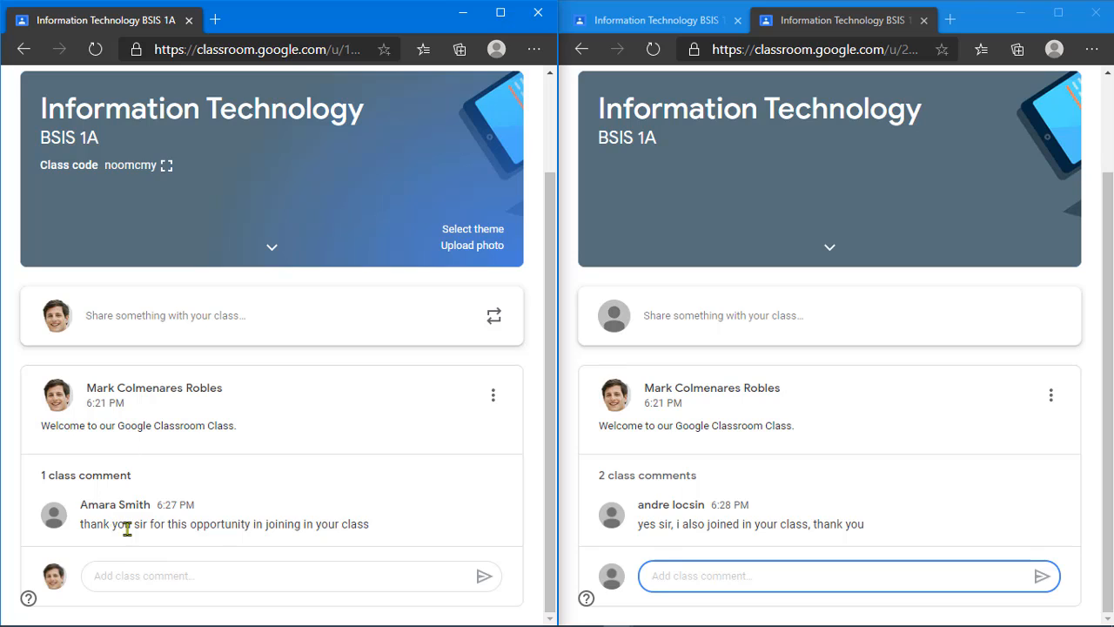
pyautogui.click(248, 578)
pyautogui.click(540, 515)
pyautogui.scroll(2, 540, 519)
pyautogui.scroll(-2, 541, 519)
pyautogui.scroll(2, 555, 451)
pyautogui.scroll(-2, 555, 451)
pyautogui.scroll(2, 837, 460)
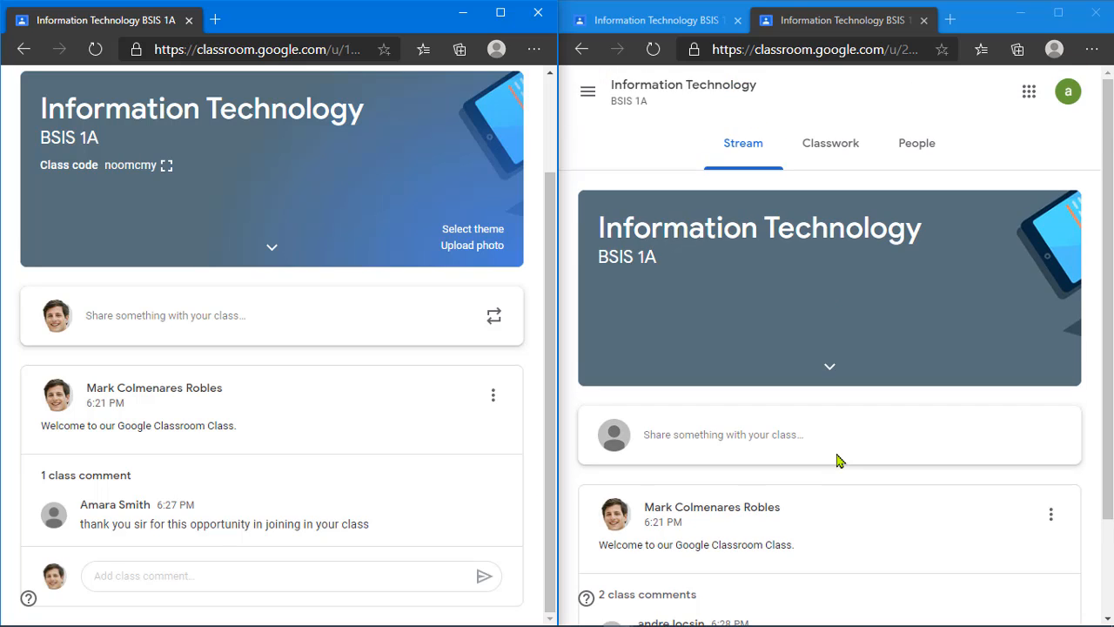
pyautogui.scroll(-2, 836, 460)
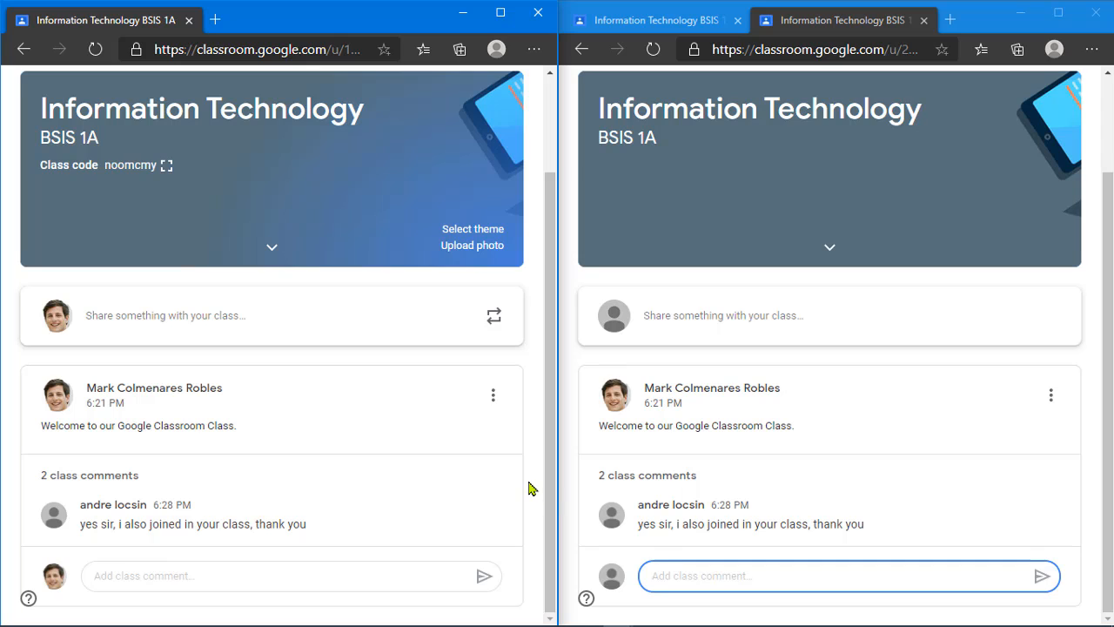
# Compare the announcement's class comments in the two student tabs, ending in the first student's stream.
pyautogui.click(663, 21)
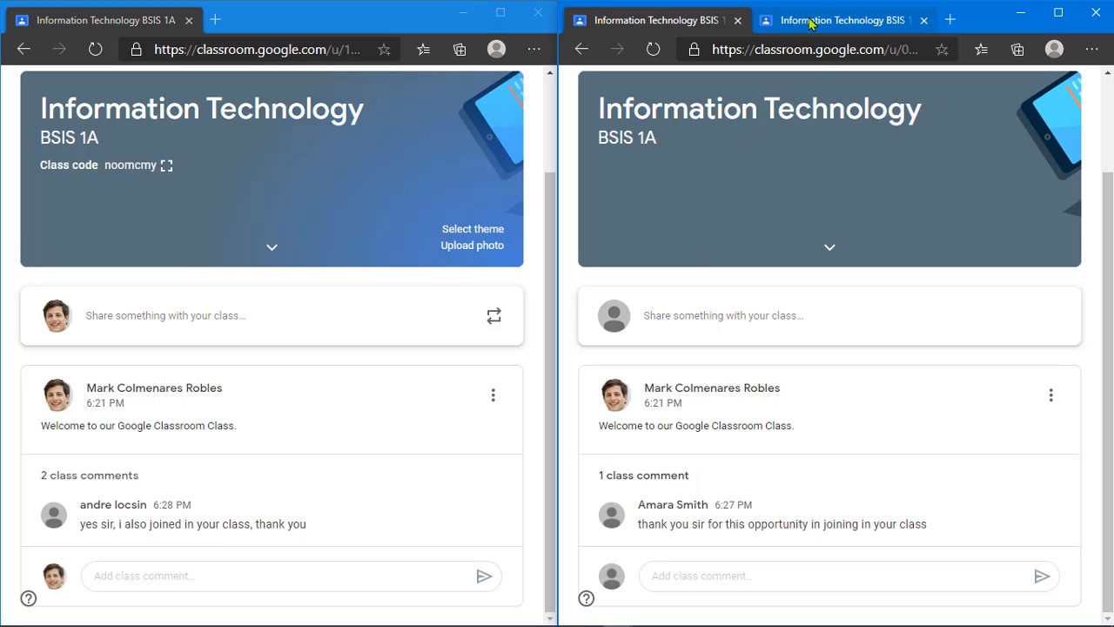
pyautogui.click(809, 22)
pyautogui.click(688, 22)
pyautogui.click(802, 22)
pyautogui.click(692, 23)
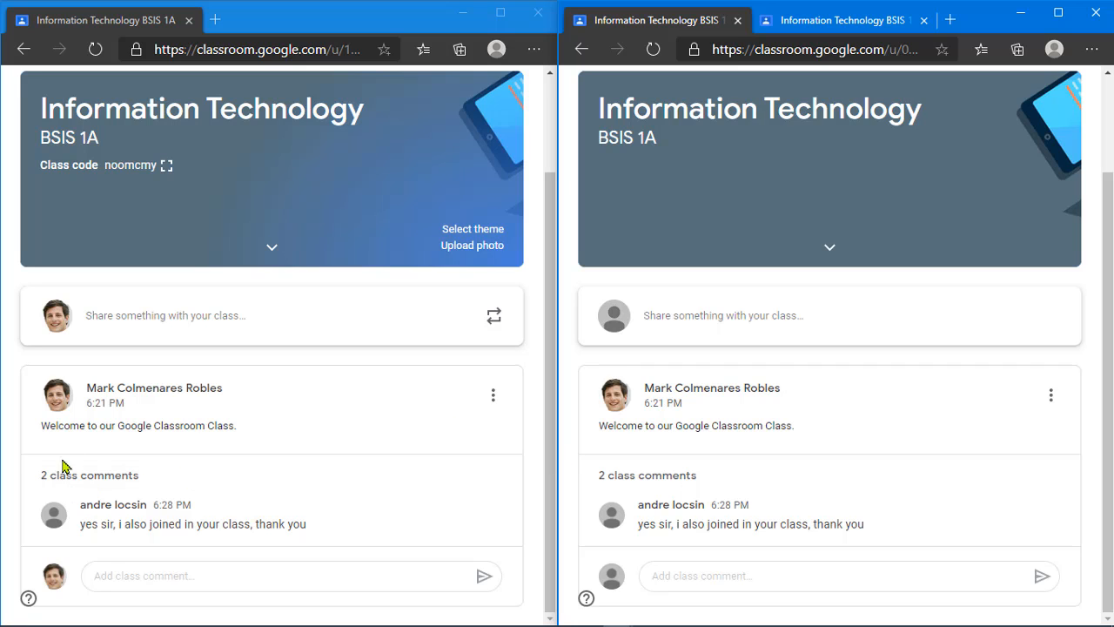
# Expand all class comments under the announcement in the teacher's stream and in both student tabs, ending with the second student's.
pyautogui.click(131, 479)
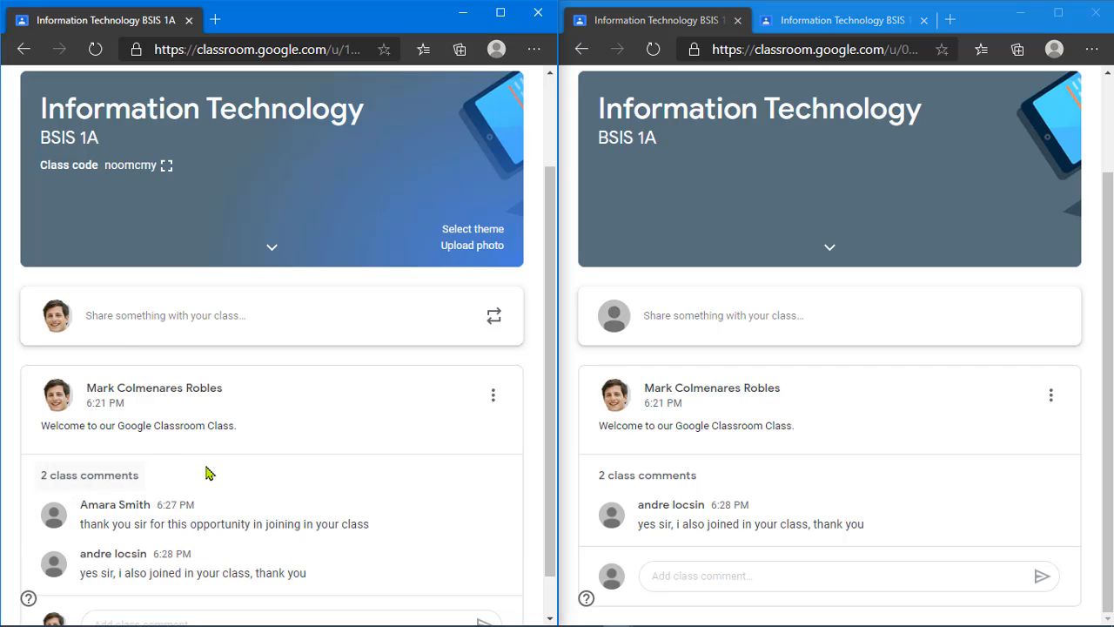
pyautogui.scroll(-1, 87, 471)
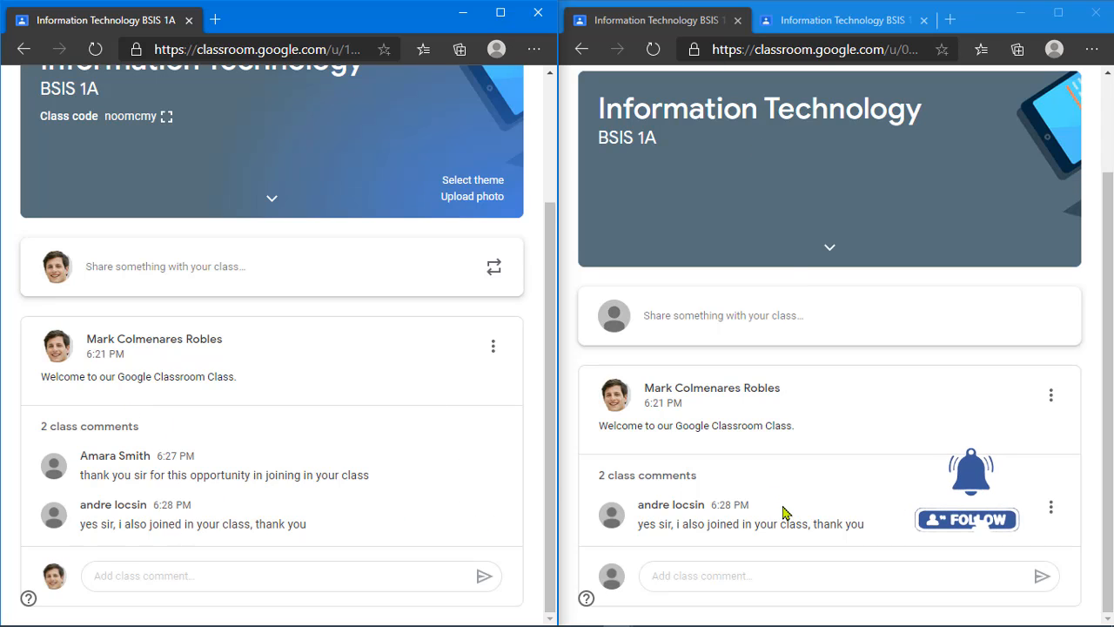
pyautogui.click(633, 486)
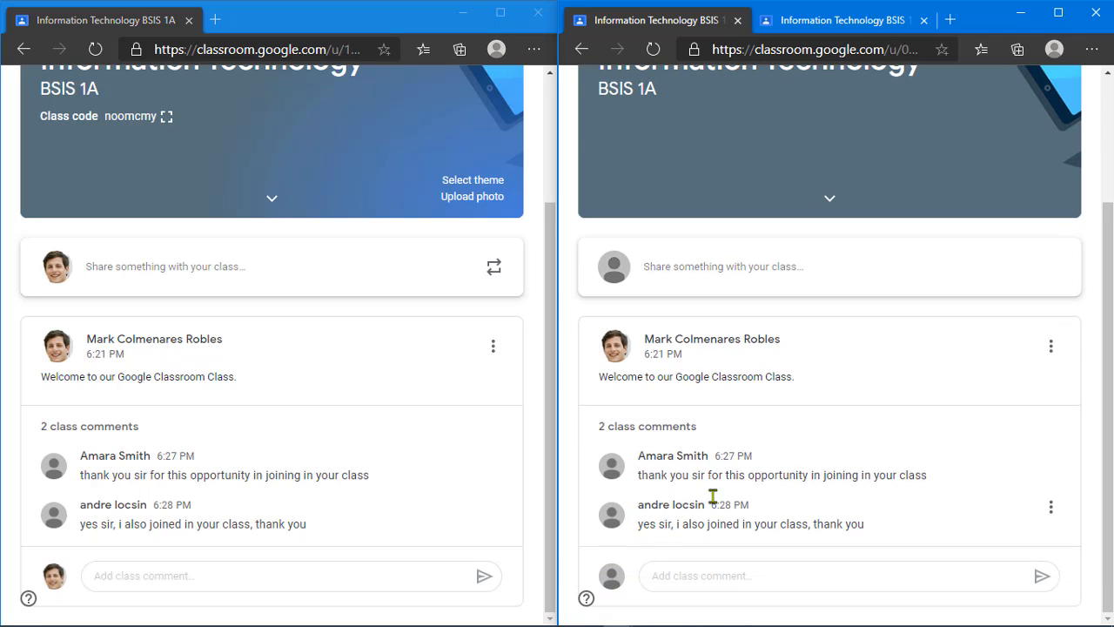
pyautogui.click(802, 23)
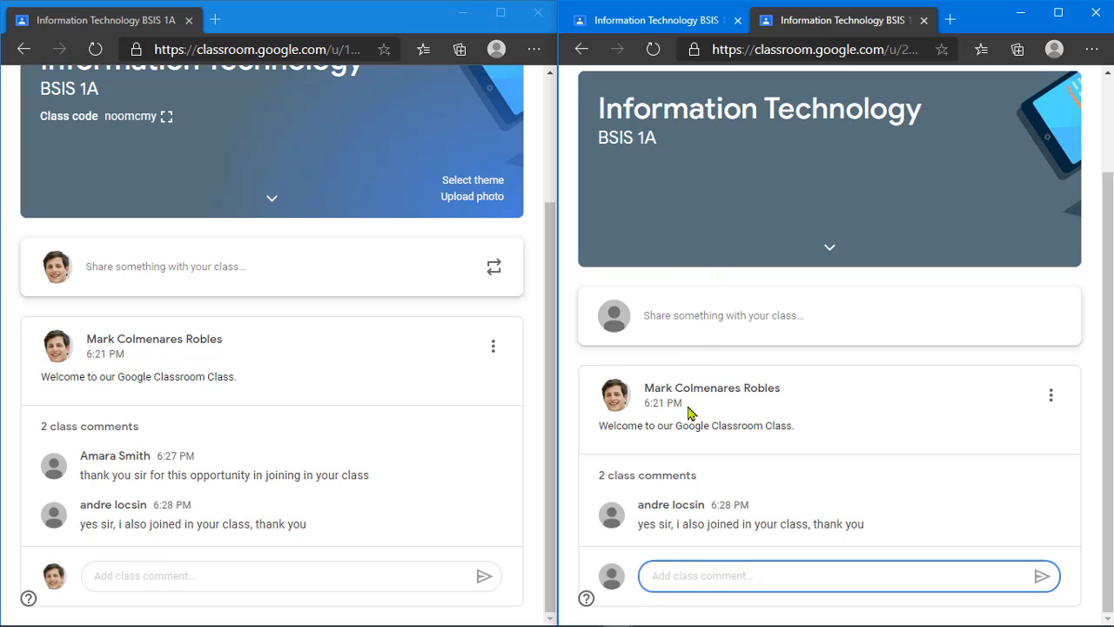
pyautogui.click(667, 482)
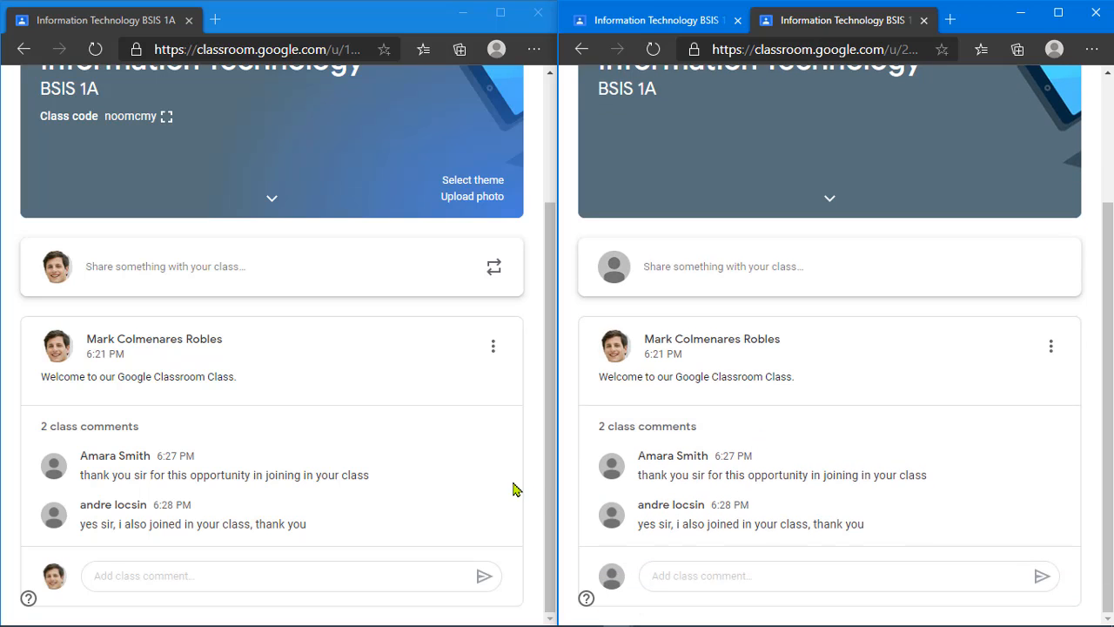
# As the teacher, post a class comment that mentions the first student's e-mail with "+" followed by "welcome and explore our class".
pyautogui.click(514, 489)
pyautogui.click(179, 574)
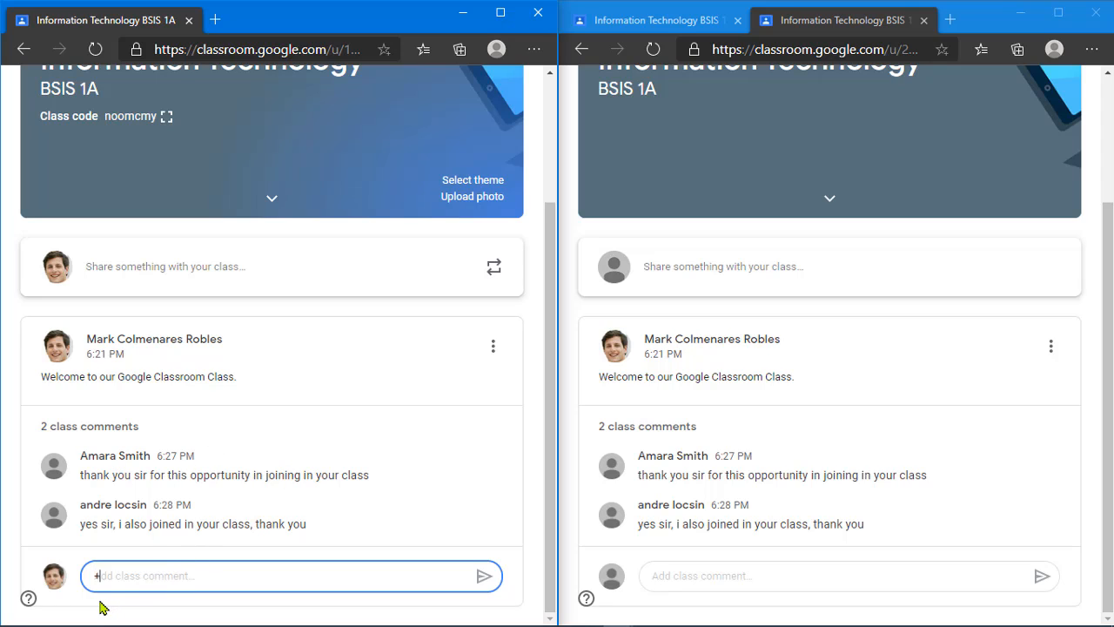
pyautogui.write('+')
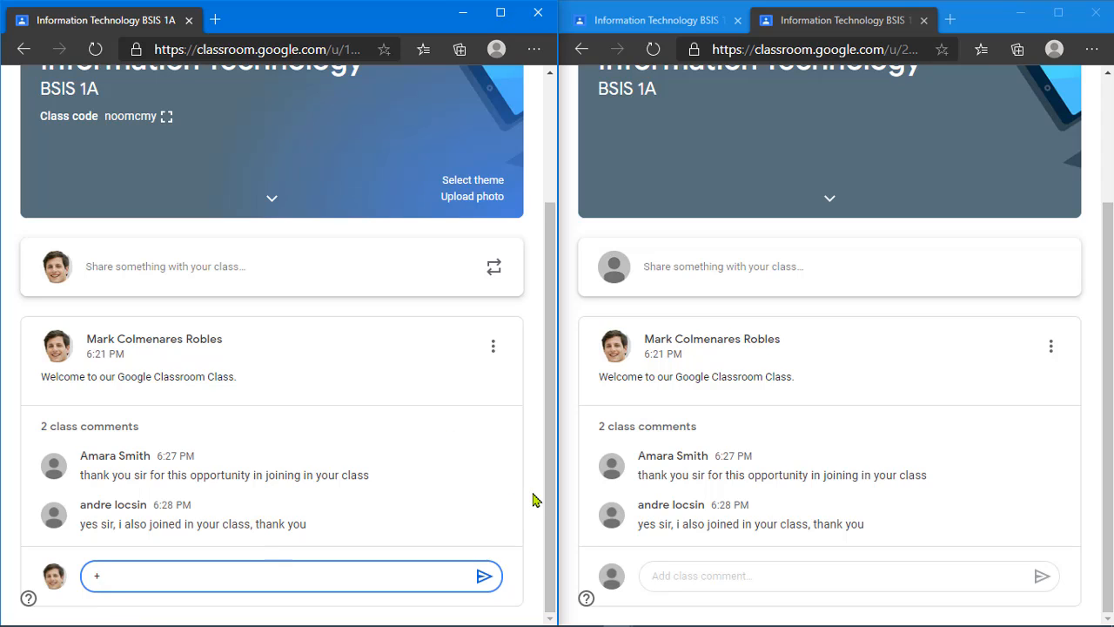
pyautogui.write('am')
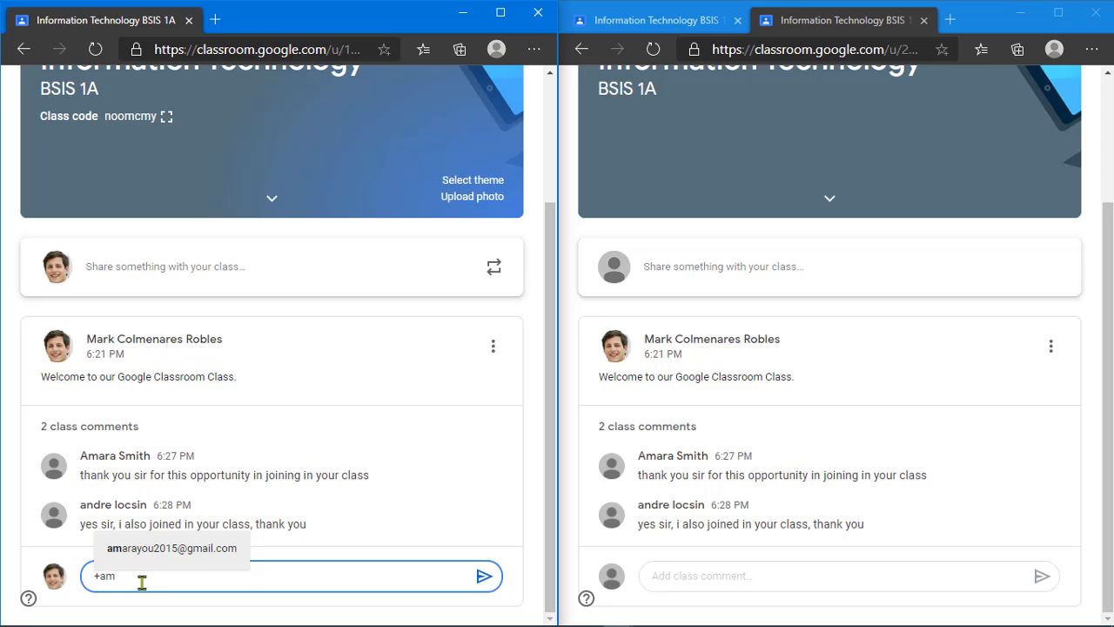
pyautogui.click(197, 555)
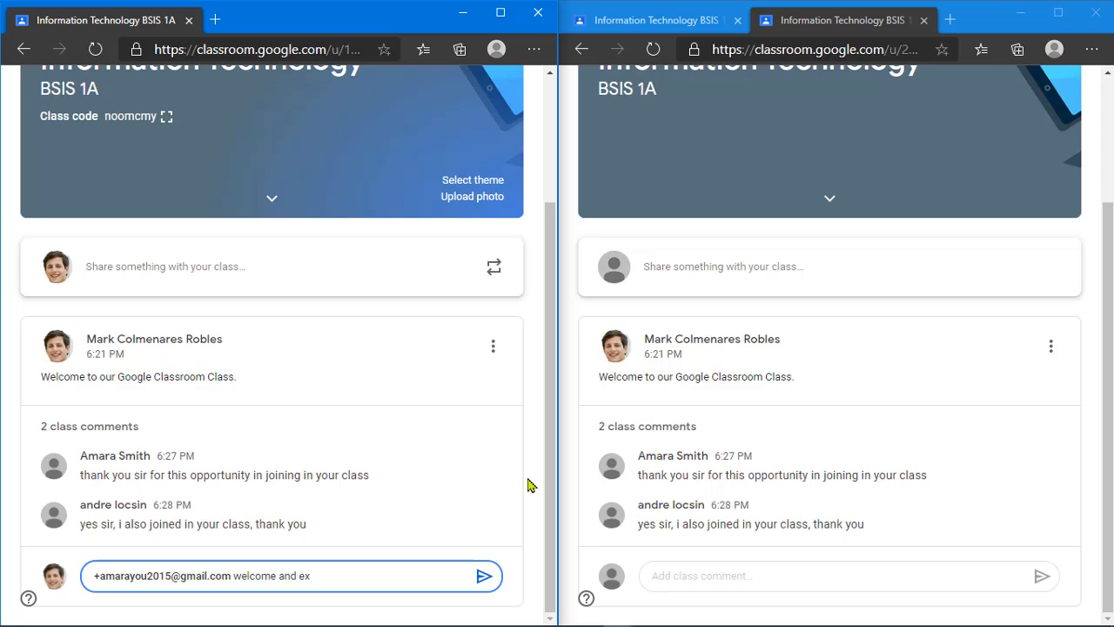
pyautogui.write('plore our class')
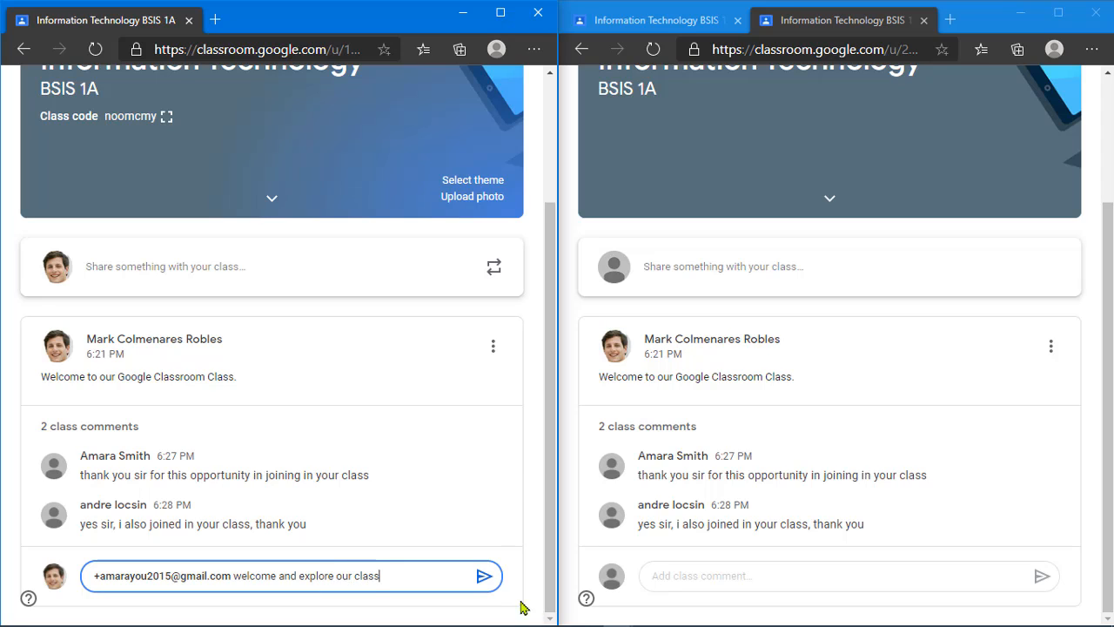
pyautogui.click(486, 577)
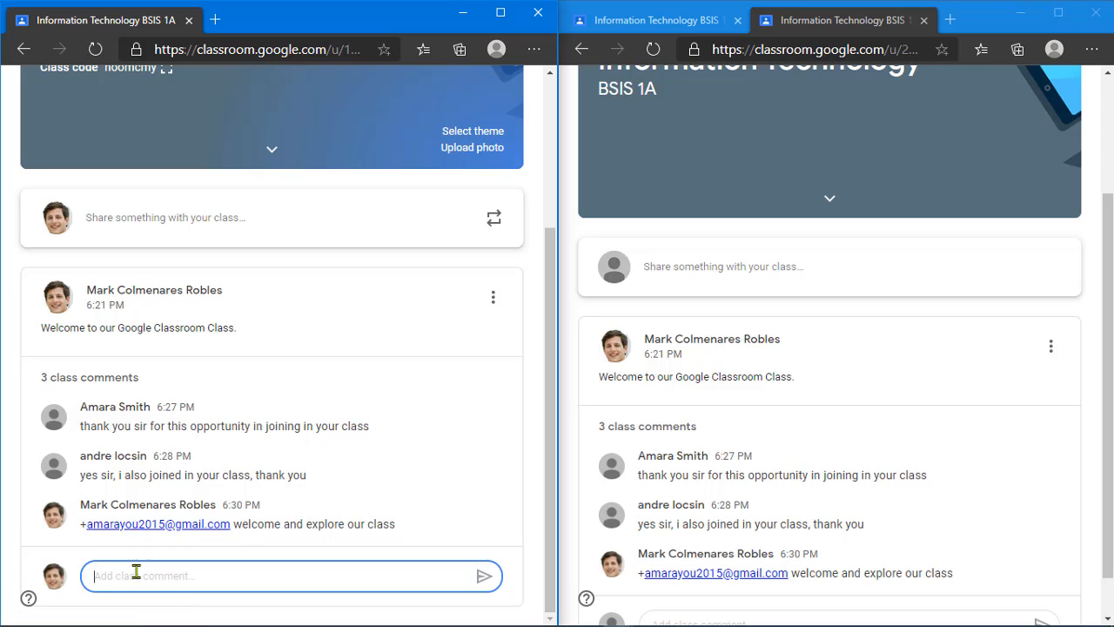
# Try starting a student mention with "@a" in the teacher's class comment and clear the draft.
pyautogui.write('@a')
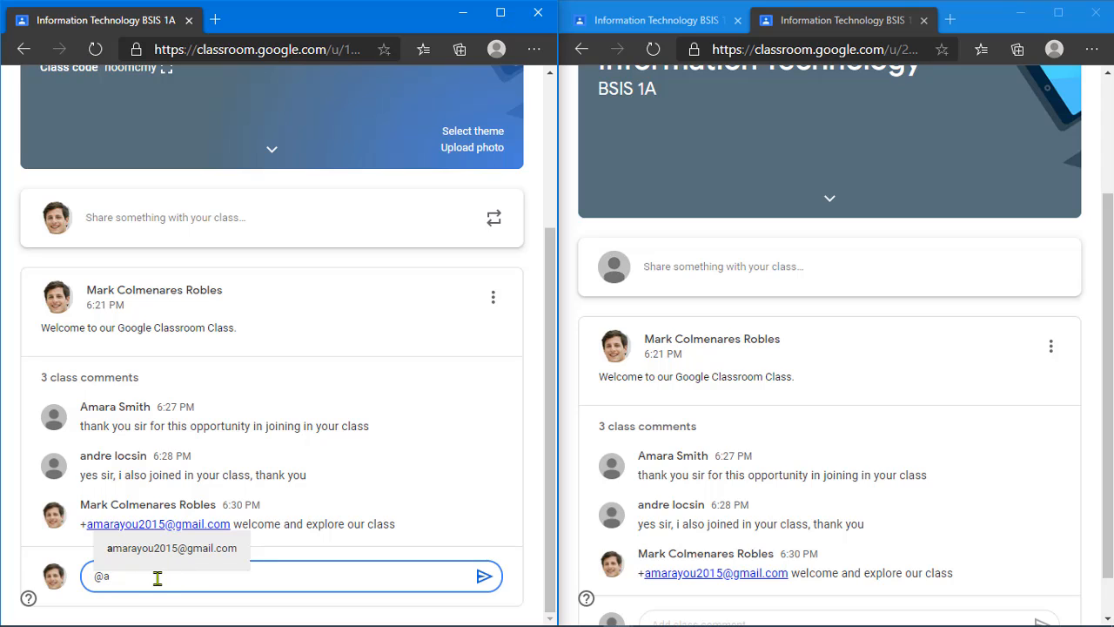
pyautogui.press('BackSpace')
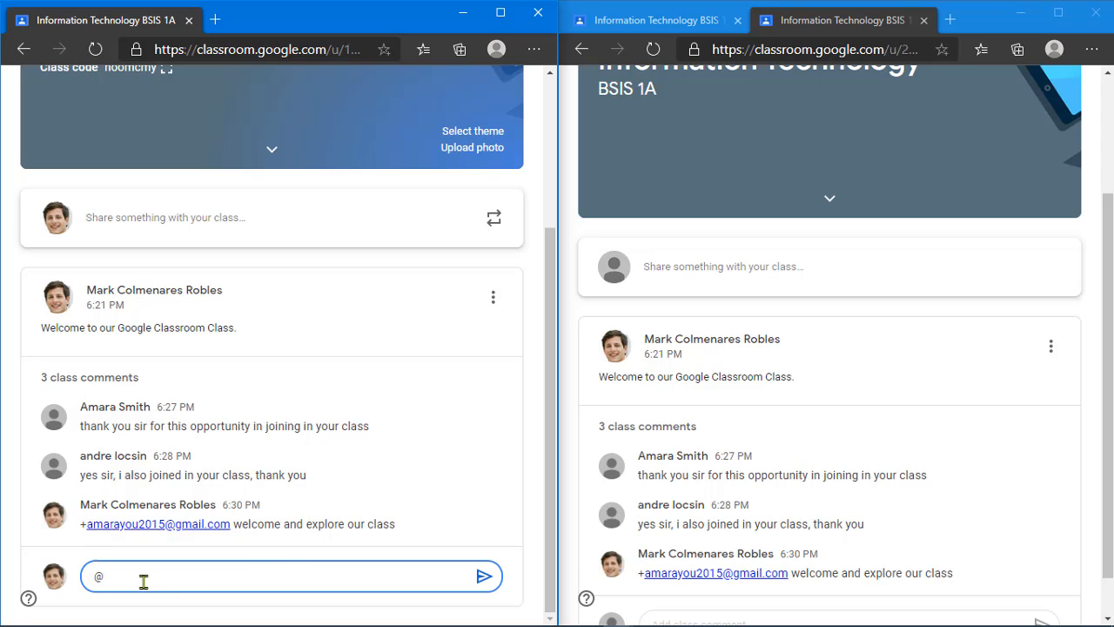
pyautogui.press('BackSpace')
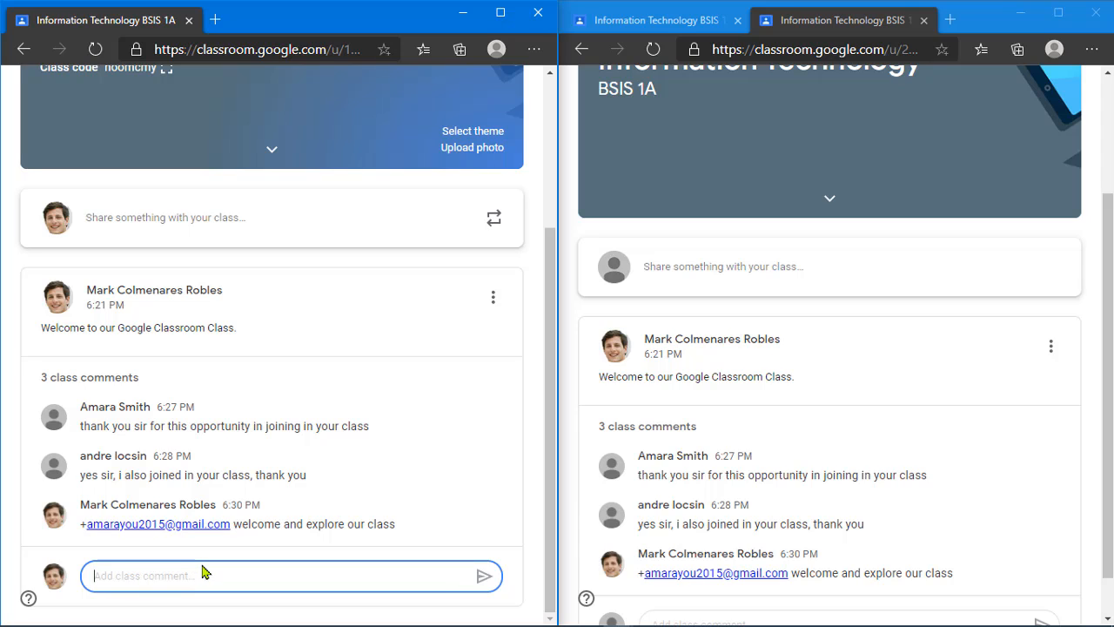
# Start a teacher reply to the second student's class comment and clear the draft.
pyautogui.moveTo(485, 477)
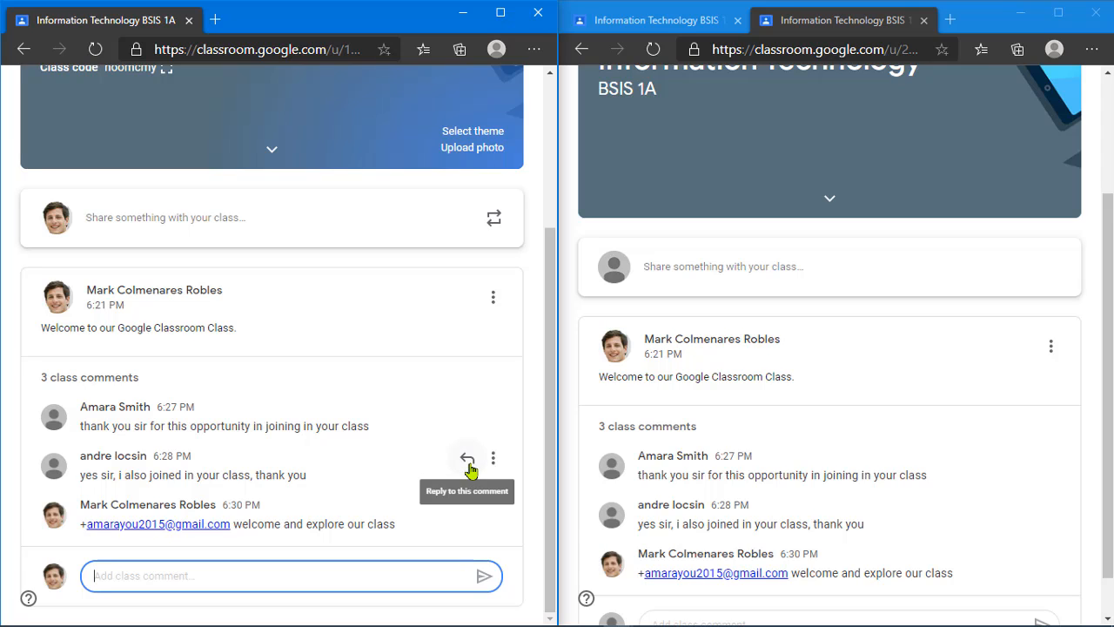
pyautogui.click(467, 460)
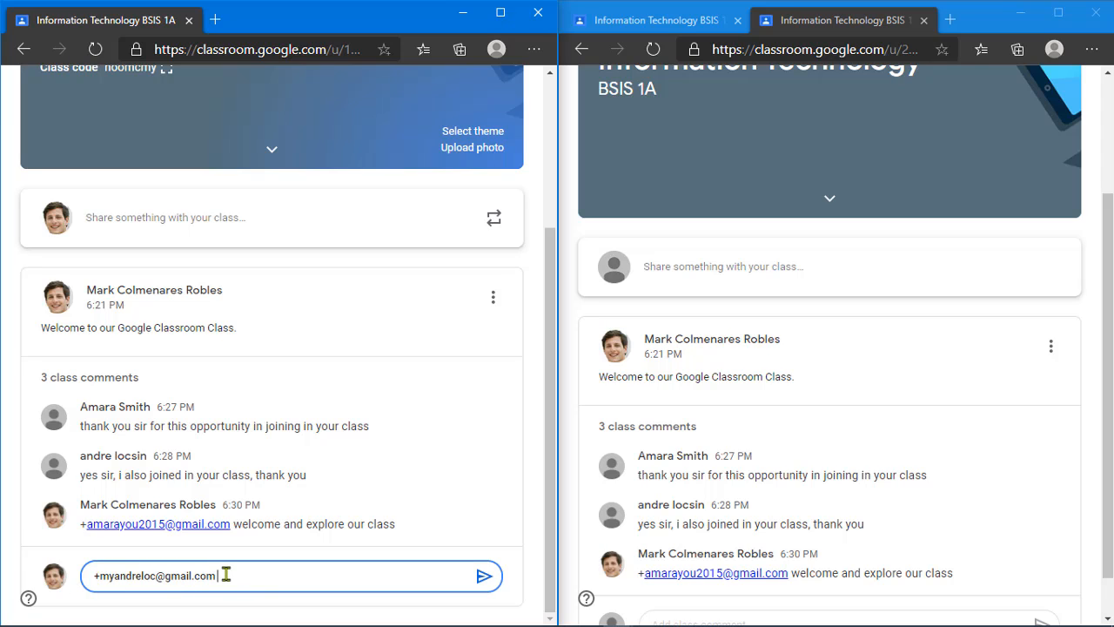
pyautogui.hotkey('ctrl', 'a')
pyautogui.hotkey('ctrl', 'x')
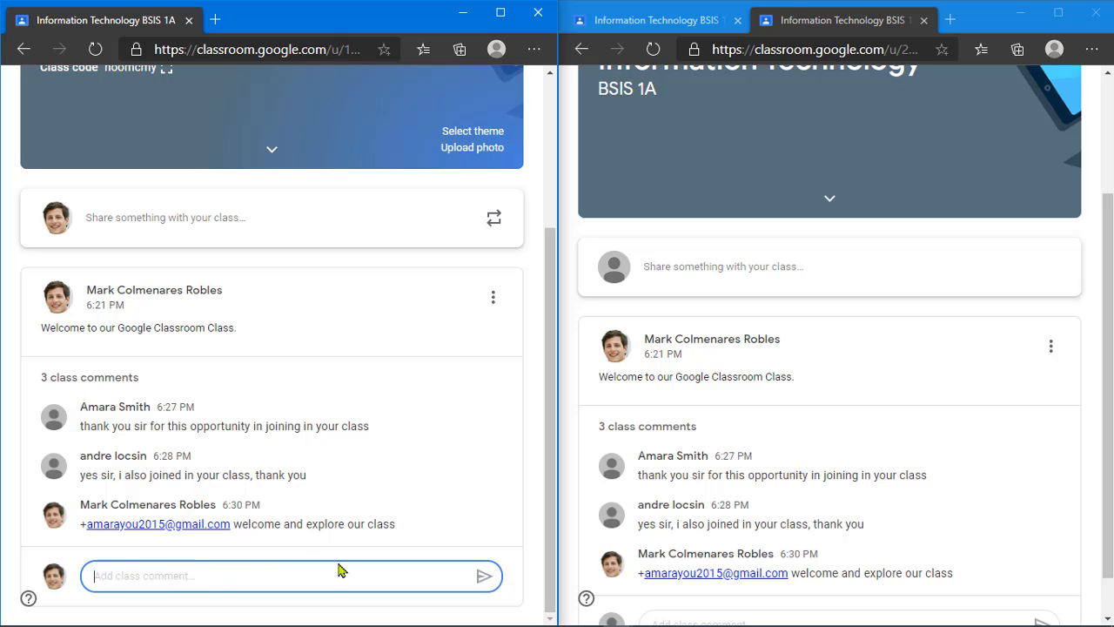
# View the teacher's new class comment under the announcement in both student tabs, ending in the first student's stream.
pyautogui.scroll(-1, 662, 493)
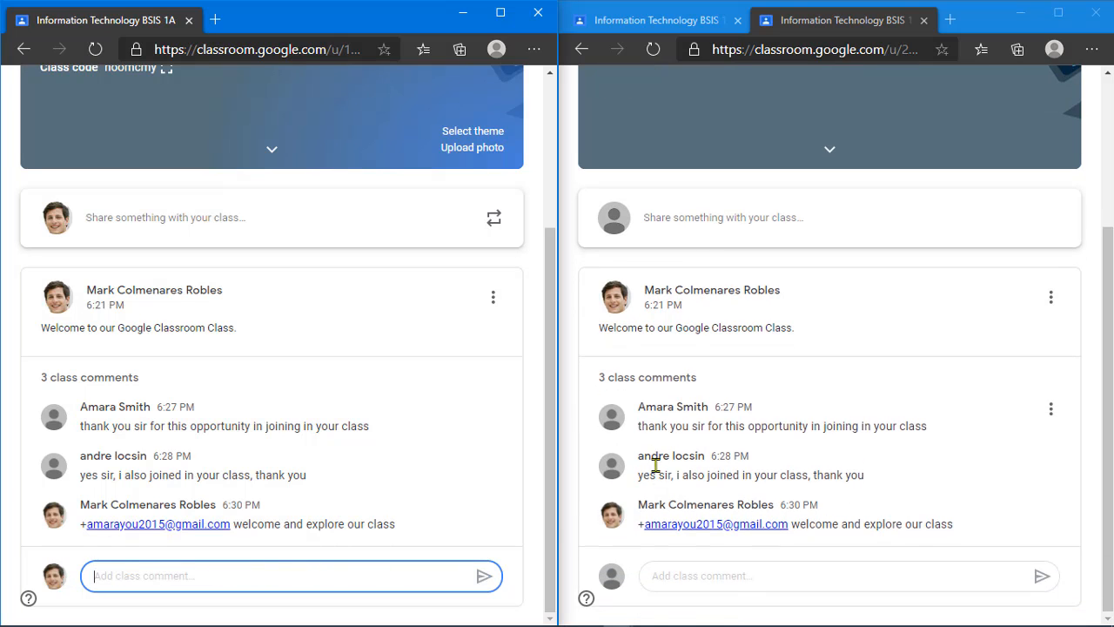
pyautogui.click(616, 383)
pyautogui.scroll(-1, 643, 429)
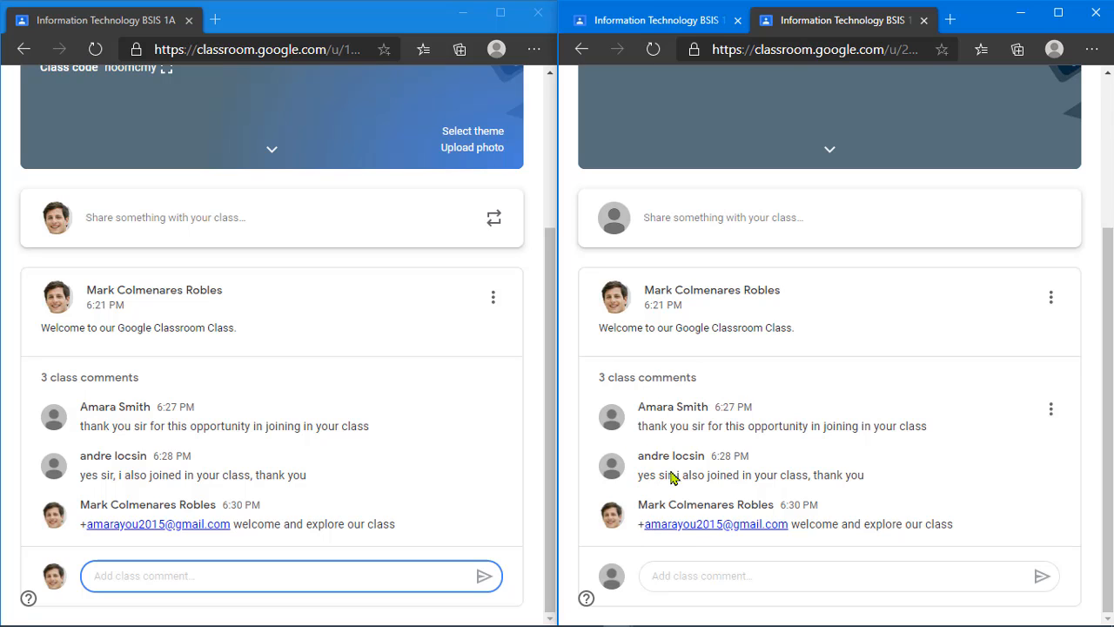
pyautogui.click(688, 21)
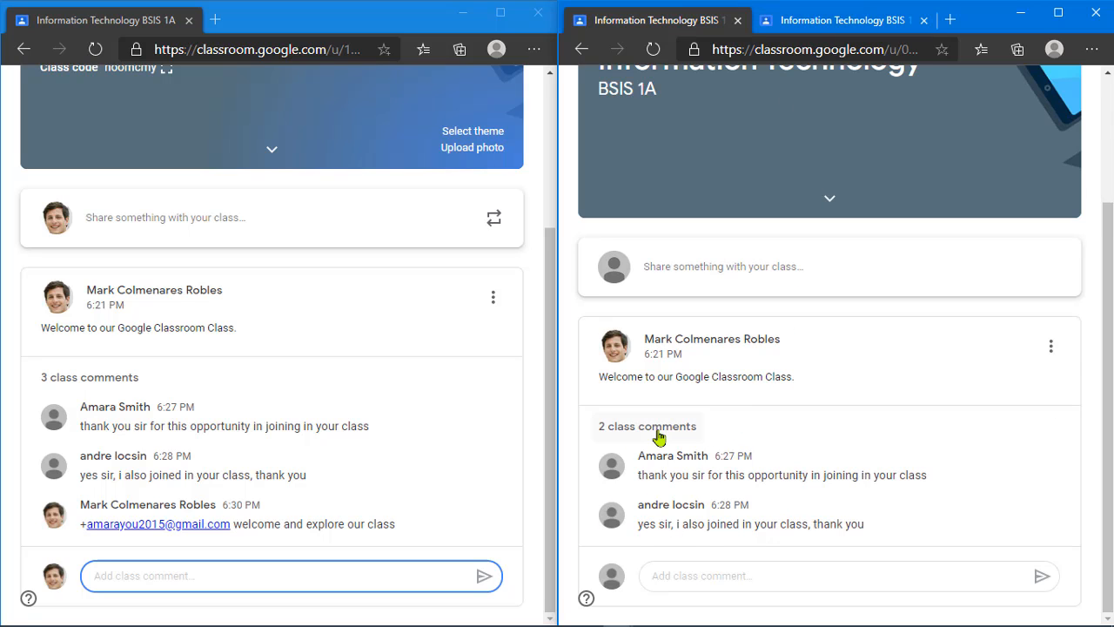
pyautogui.click(647, 478)
pyautogui.scroll(-2, 728, 366)
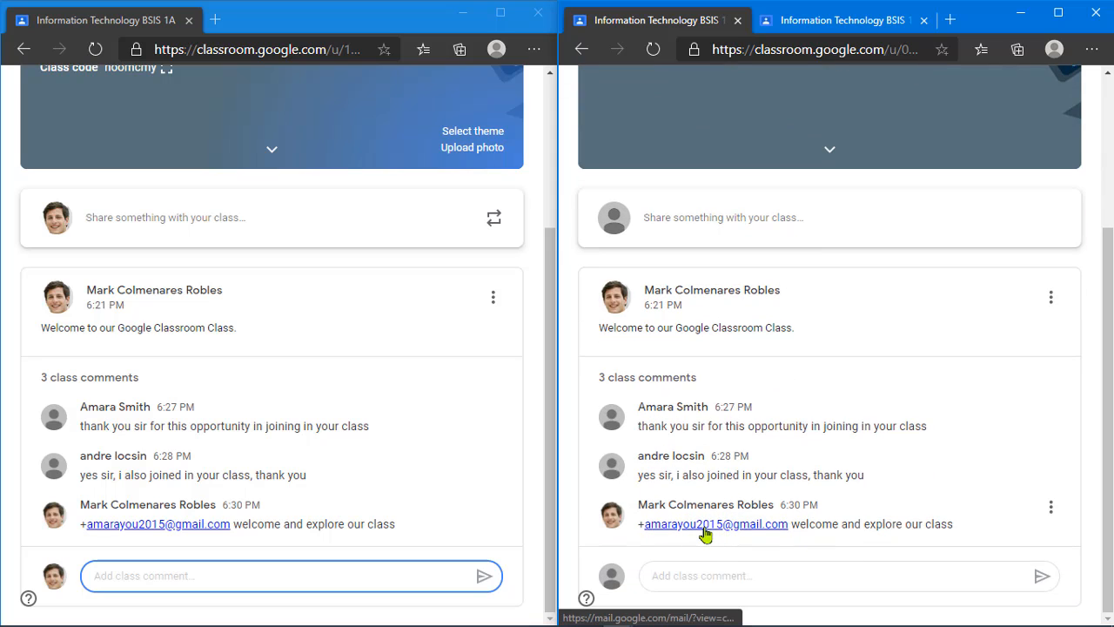
pyautogui.click(685, 581)
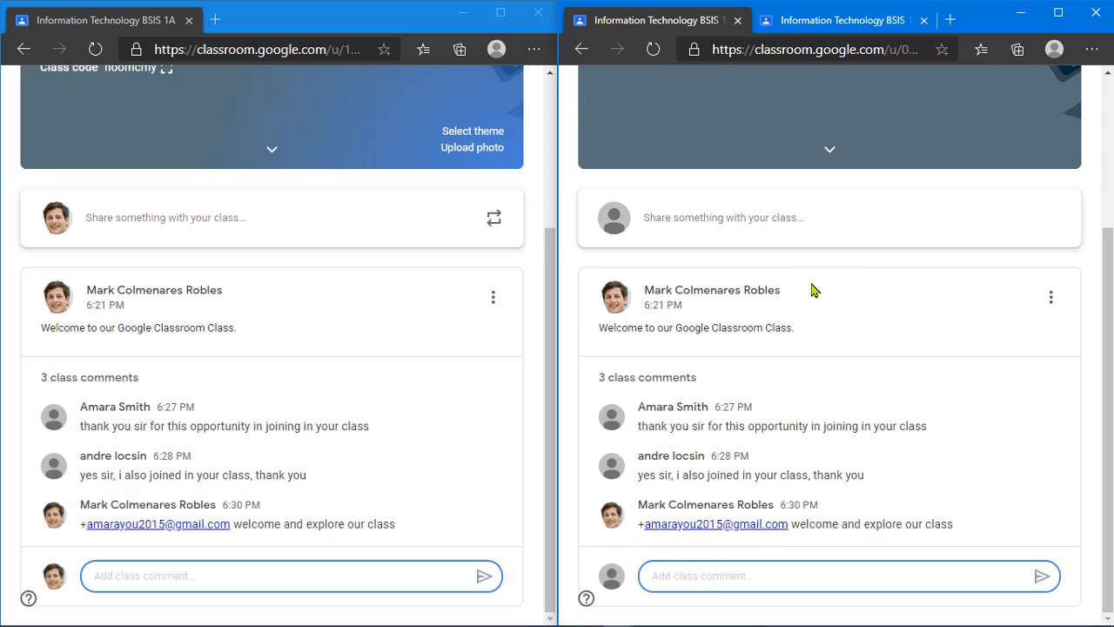
pyautogui.click(742, 263)
pyautogui.scroll(3, 749, 279)
pyautogui.scroll(-3, 900, 298)
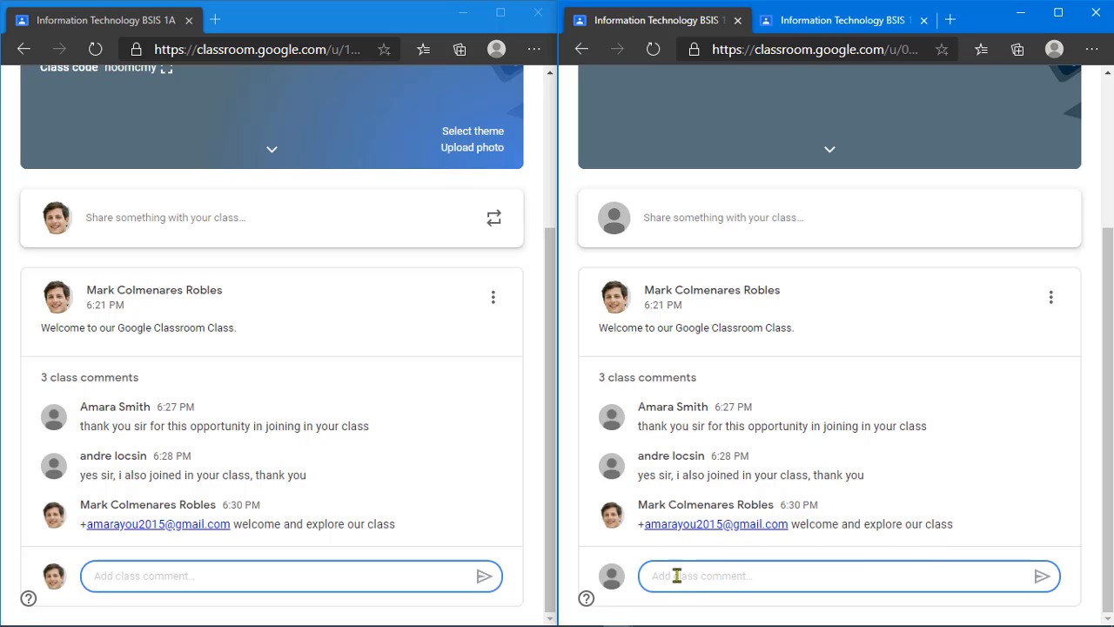
# From the first student's account, post the class comment "yeah yeah right" on the announcement.
pyautogui.click(428, 575)
pyautogui.click(709, 576)
pyautogui.write('yeah yeah right')
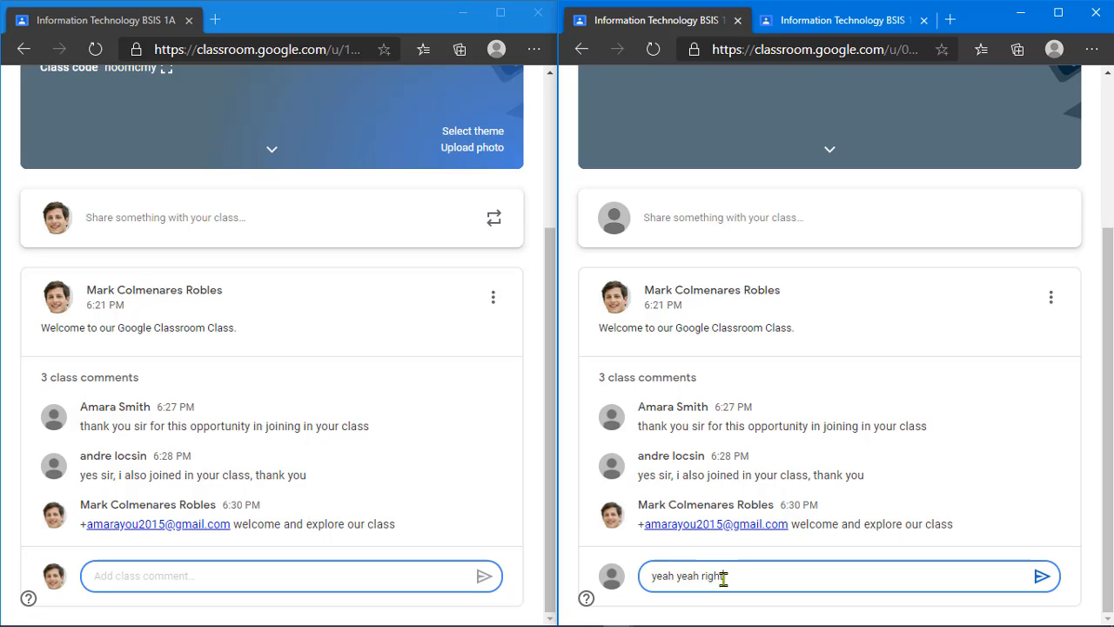
pyautogui.click(1042, 578)
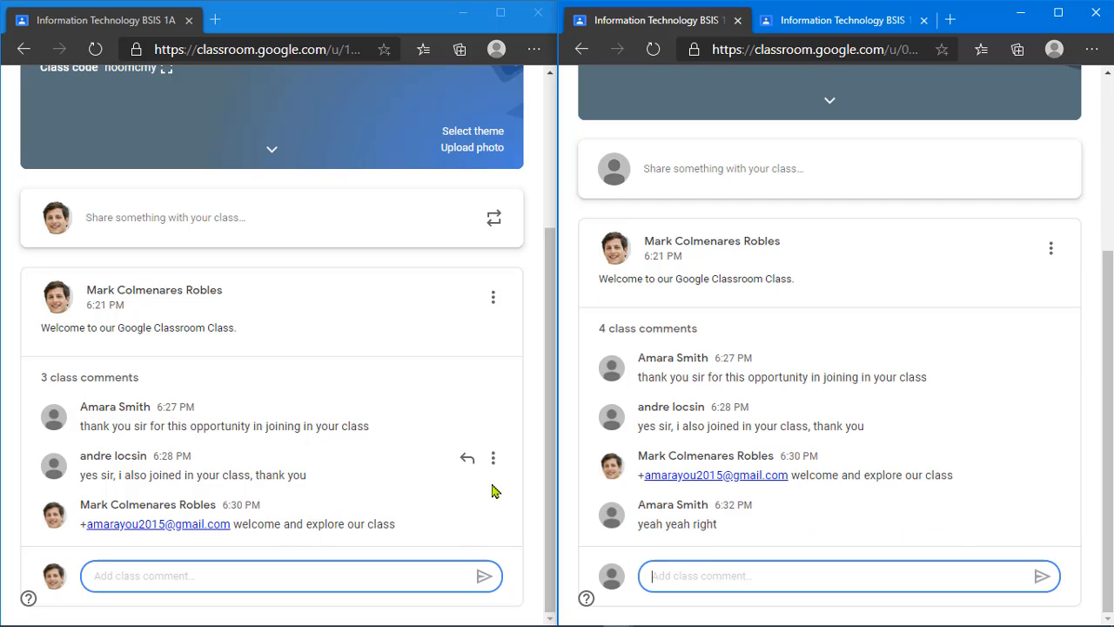
# Refresh the announcement's class comments in the second student's stream to view the first student's latest comment.
pyautogui.click(829, 21)
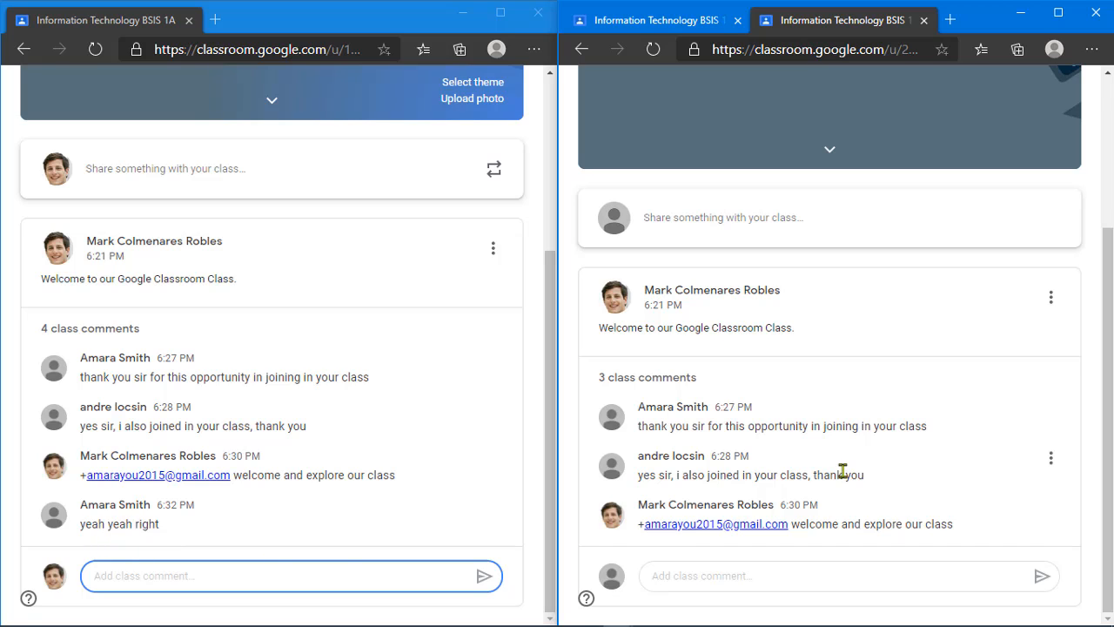
pyautogui.click(685, 378)
pyautogui.scroll(-1, 644, 575)
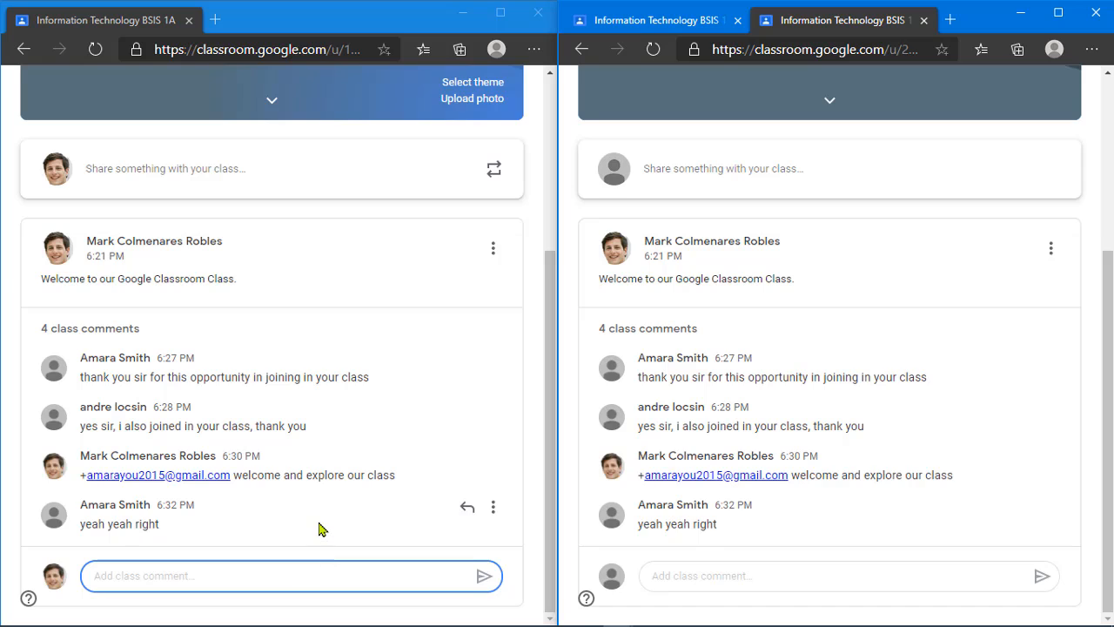
# As the teacher, mute the author of the "yeah yeah right" comment without deleting the comment.
pyautogui.click(493, 507)
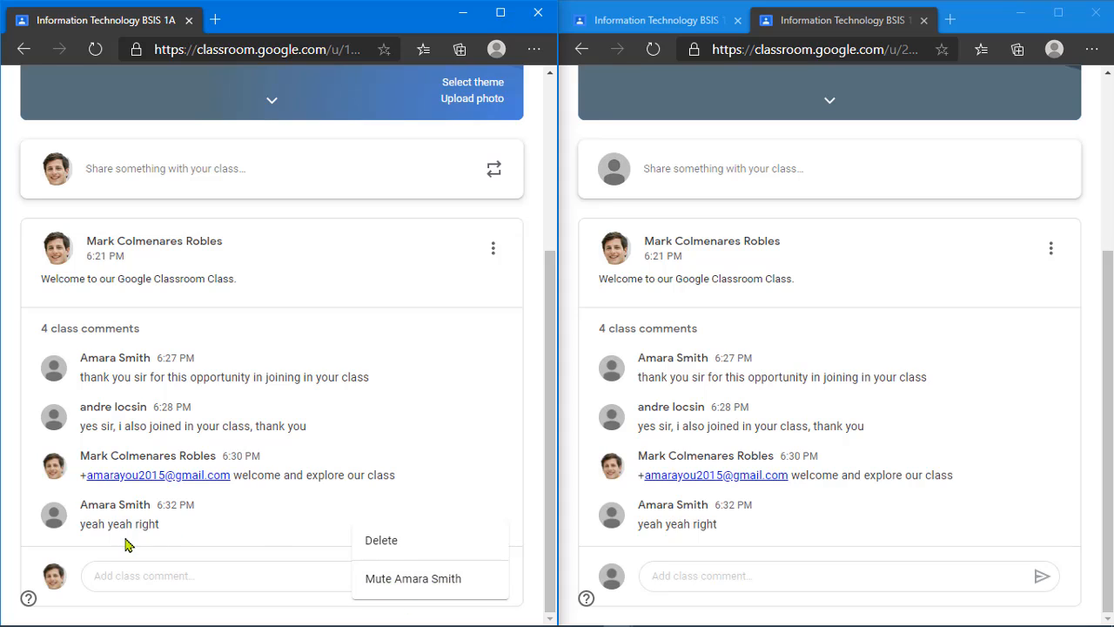
pyautogui.click(442, 579)
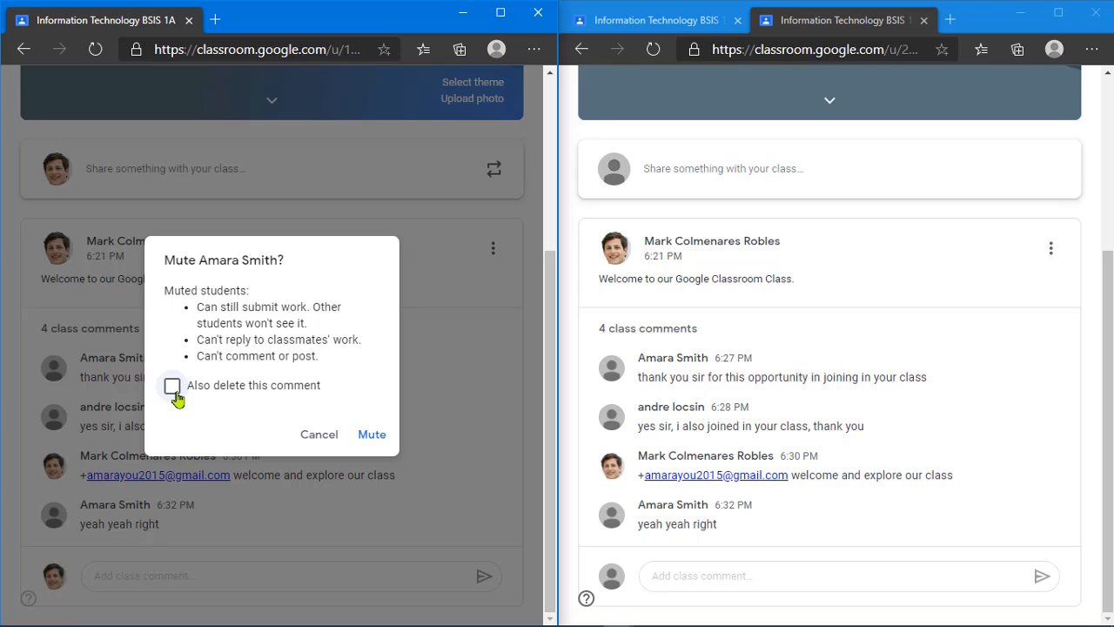
pyautogui.click(372, 444)
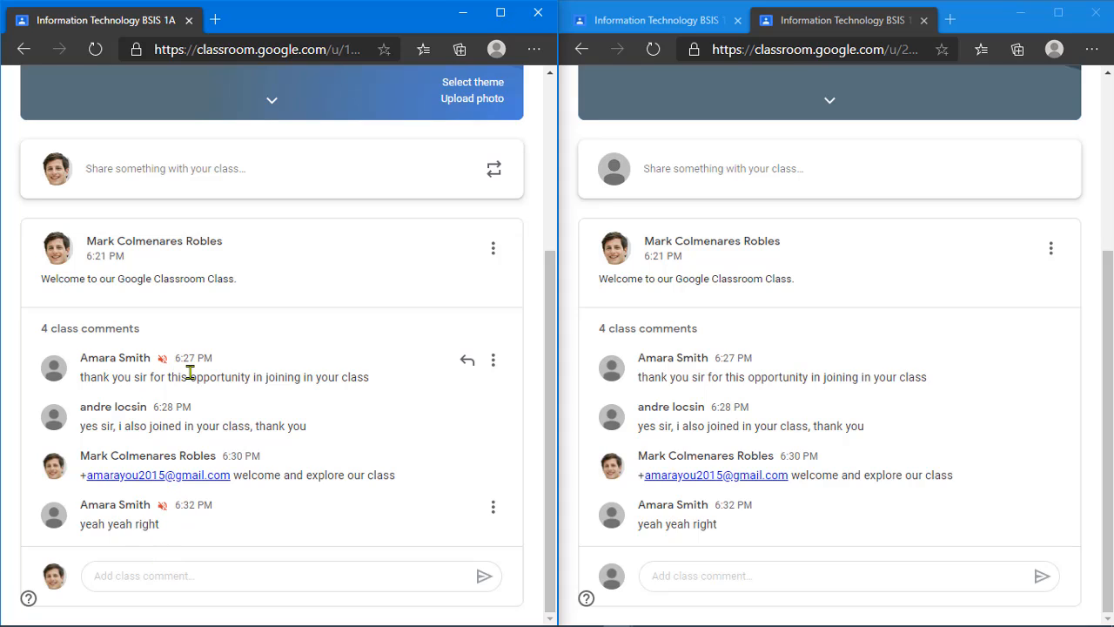
# As the teacher, examine the moderation options on both of the muted student's comments, leaving them unchanged.
pyautogui.click(496, 514)
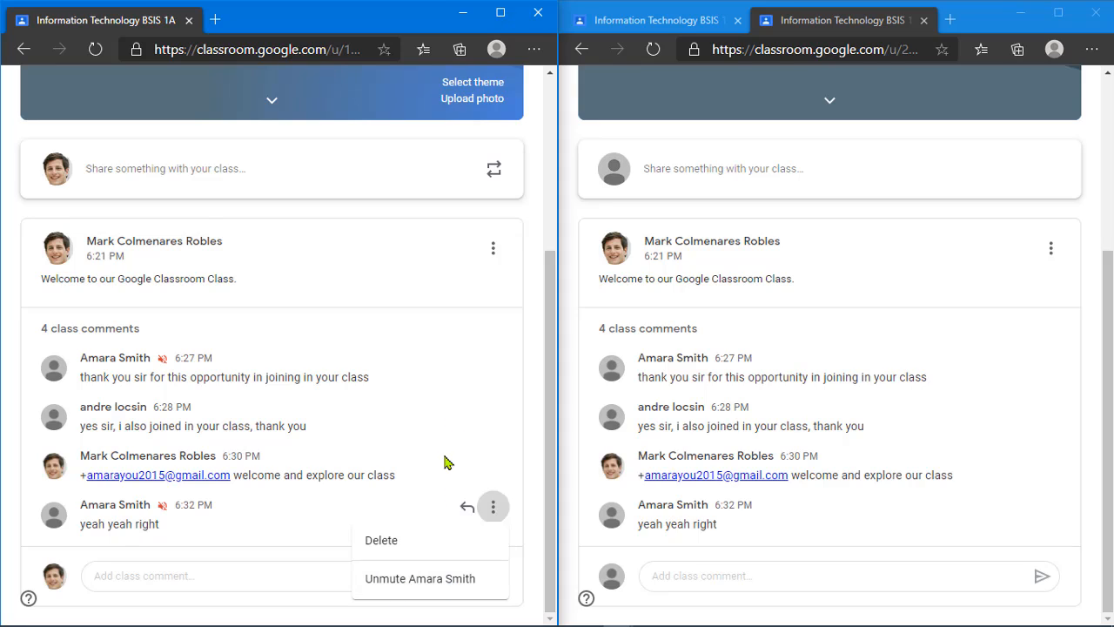
pyautogui.click(493, 365)
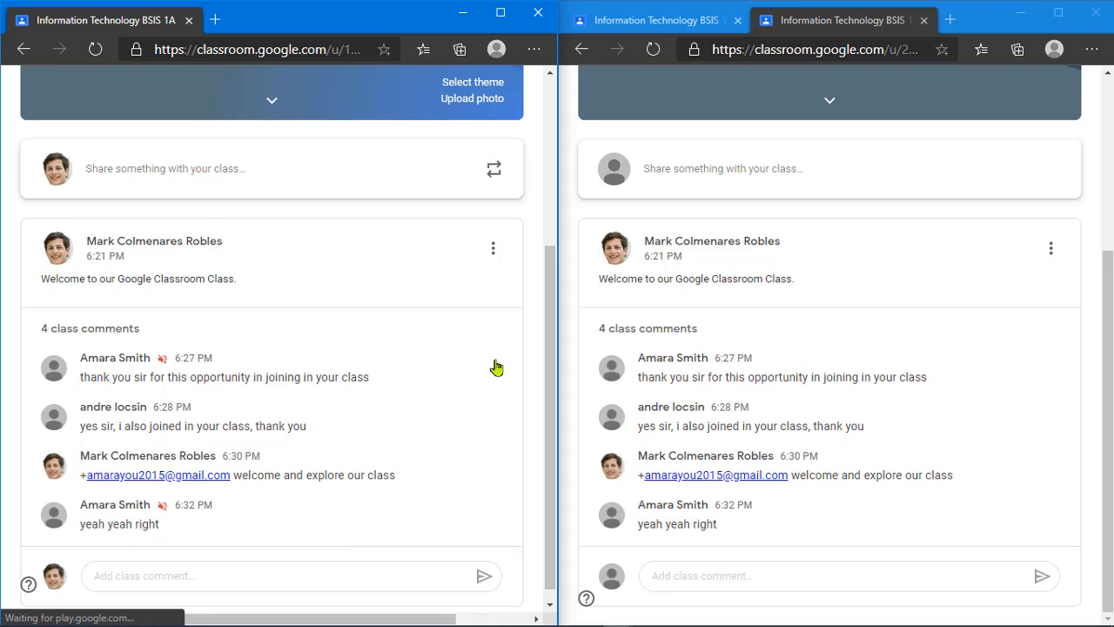
pyautogui.click(494, 365)
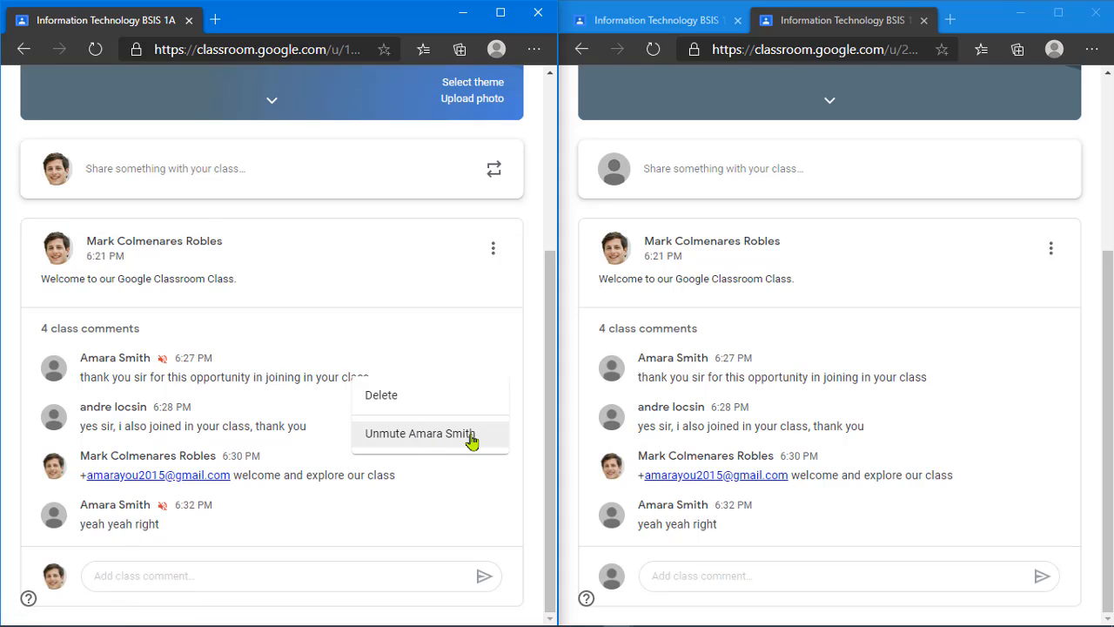
pyautogui.click(290, 584)
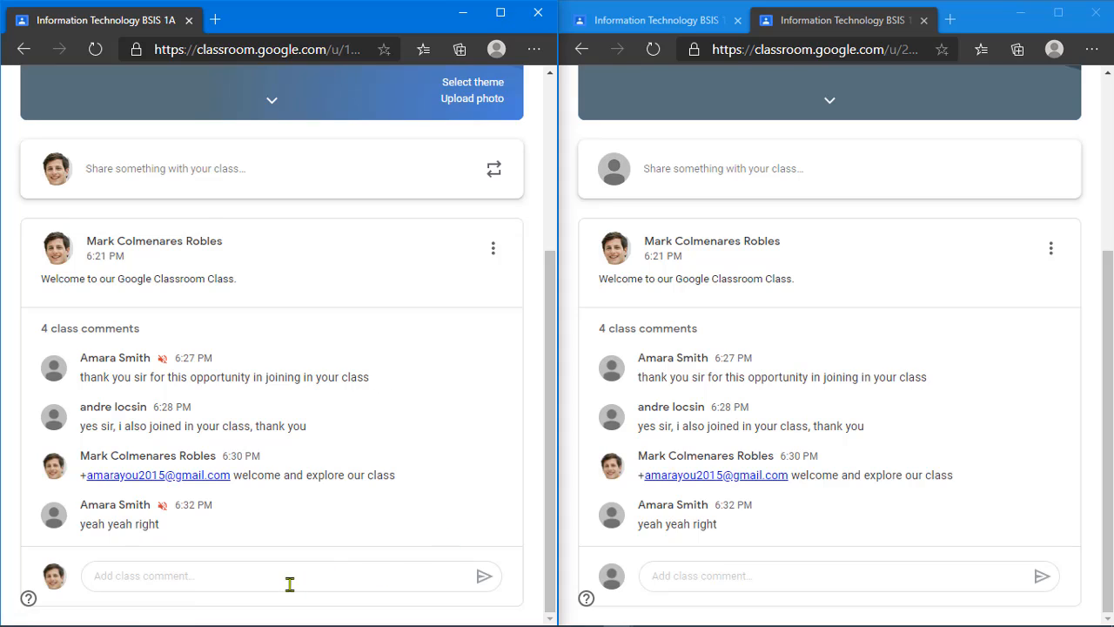
pyautogui.click(249, 584)
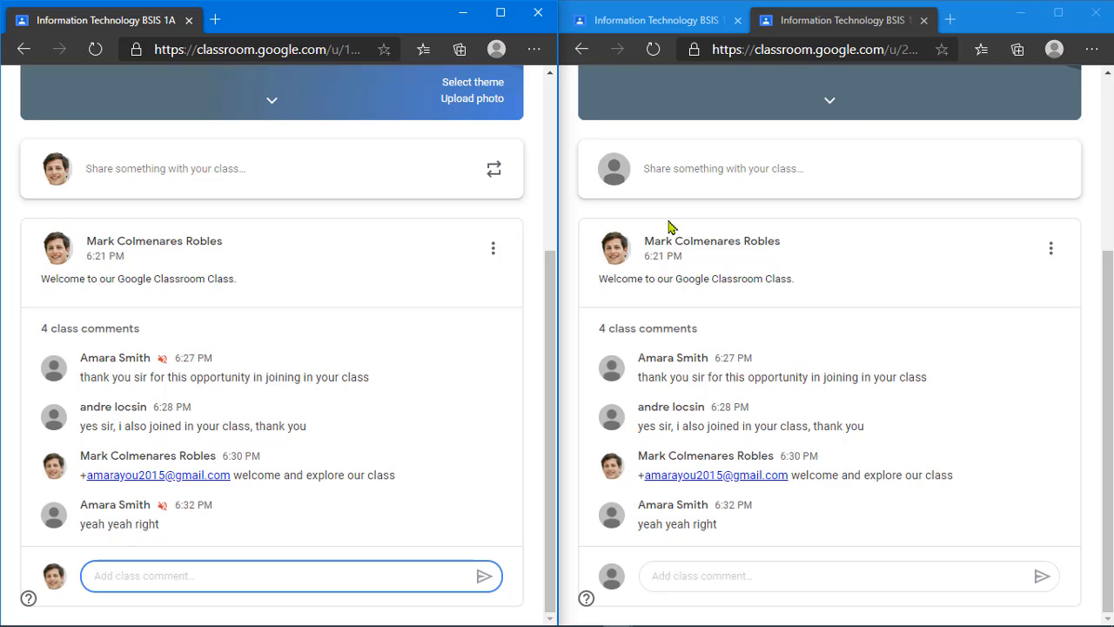
# Refresh and expand the announcement's class comments in the muted student's stream, checking whether posting and commenting are available.
pyautogui.click(683, 27)
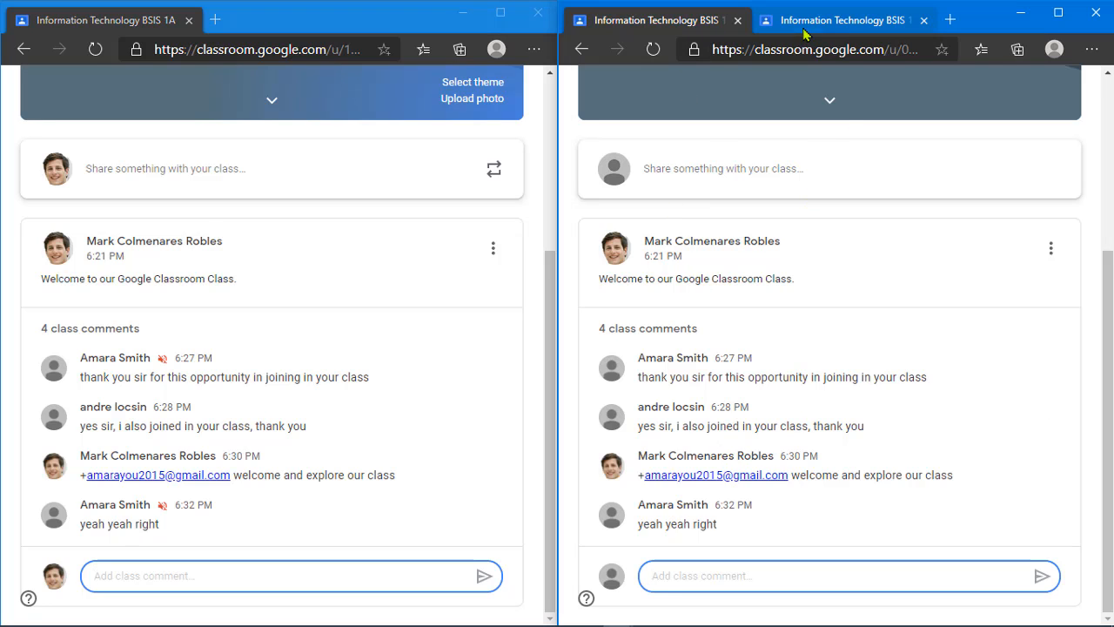
pyautogui.scroll(3, 831, 179)
pyautogui.scroll(-2, 825, 226)
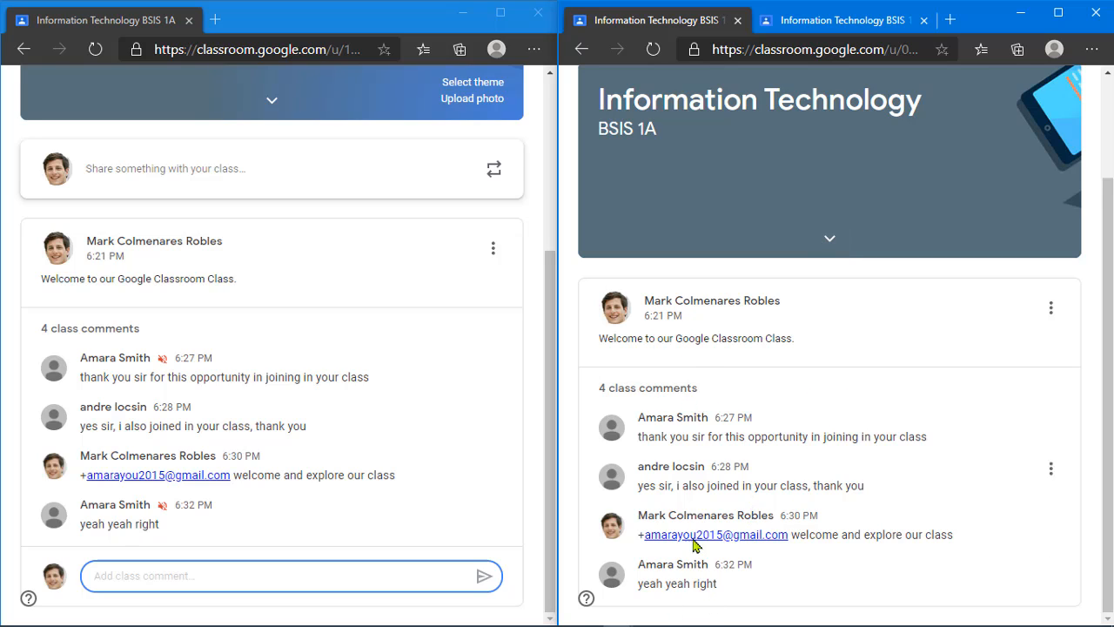
pyautogui.click(631, 392)
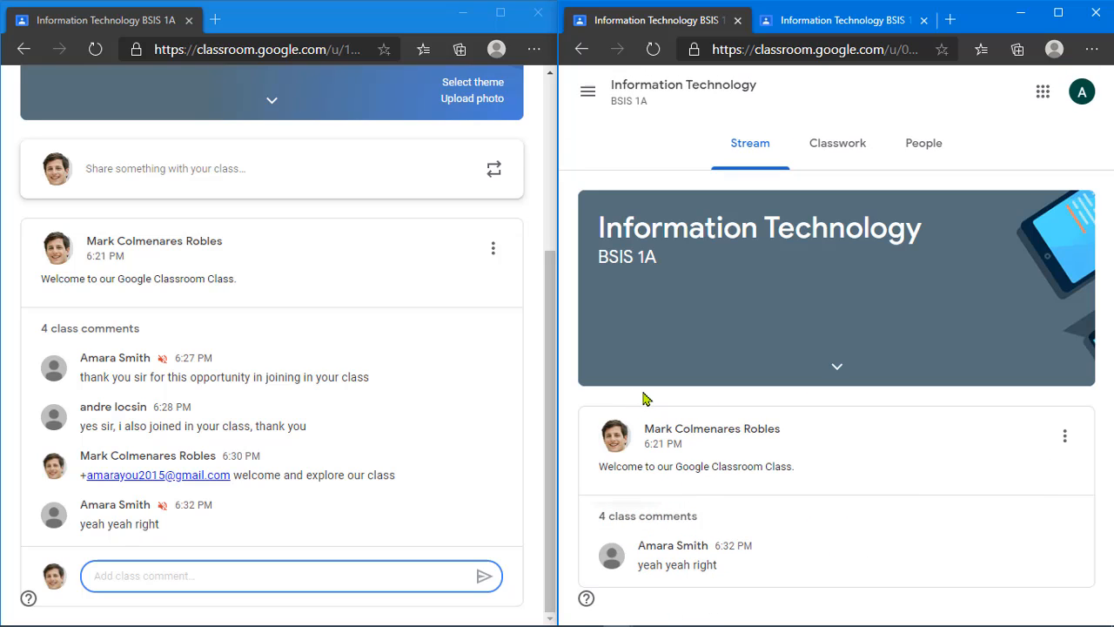
pyautogui.click(642, 521)
pyautogui.scroll(-1, 641, 515)
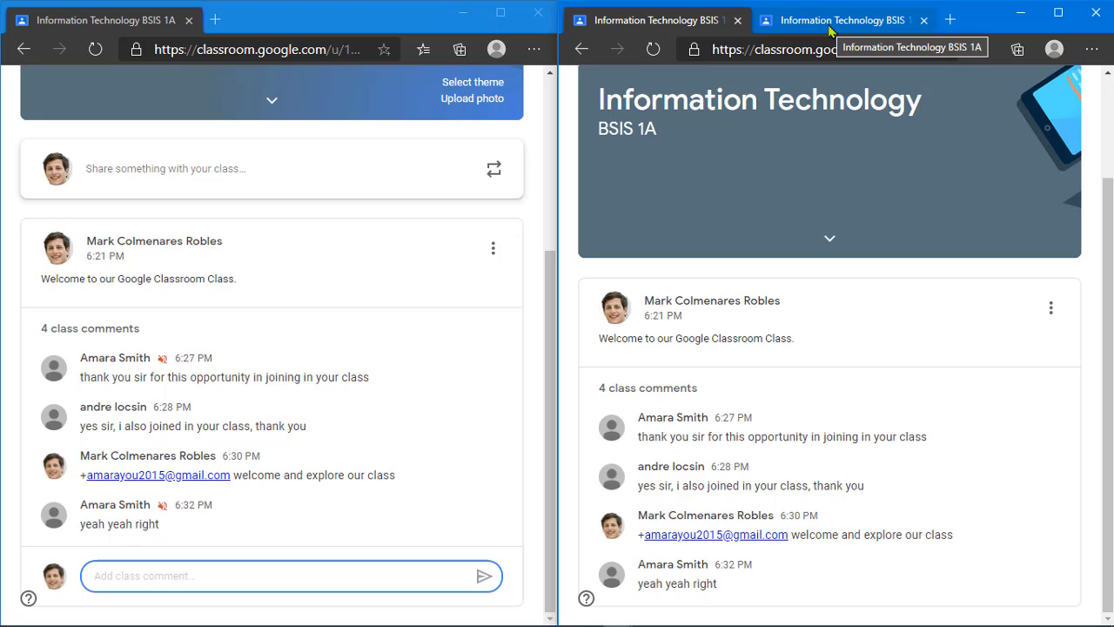
# Check which account is signed in on the muted student's stream, then return to the announcement's comments.
pyautogui.scroll(2, 1112, 140)
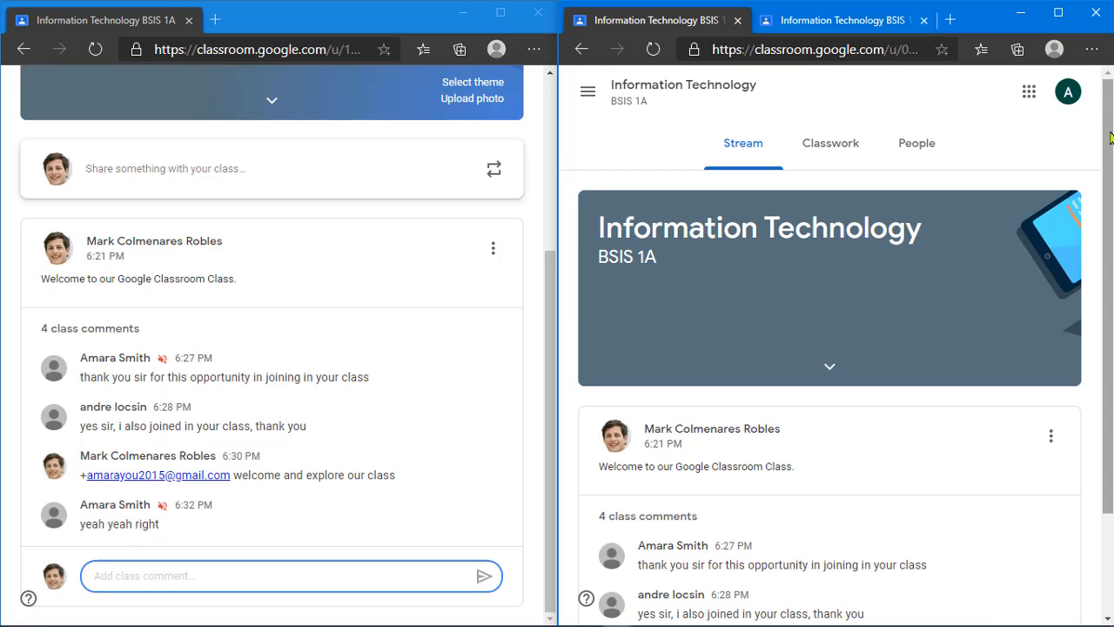
pyautogui.click(1066, 97)
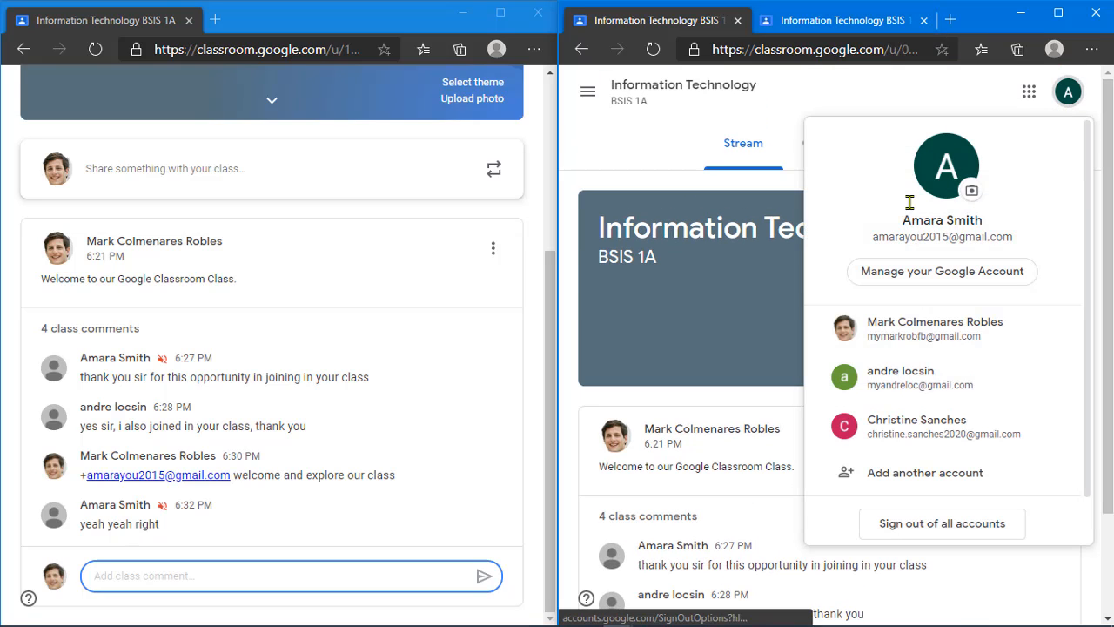
pyautogui.click(926, 117)
pyautogui.scroll(-2, 826, 326)
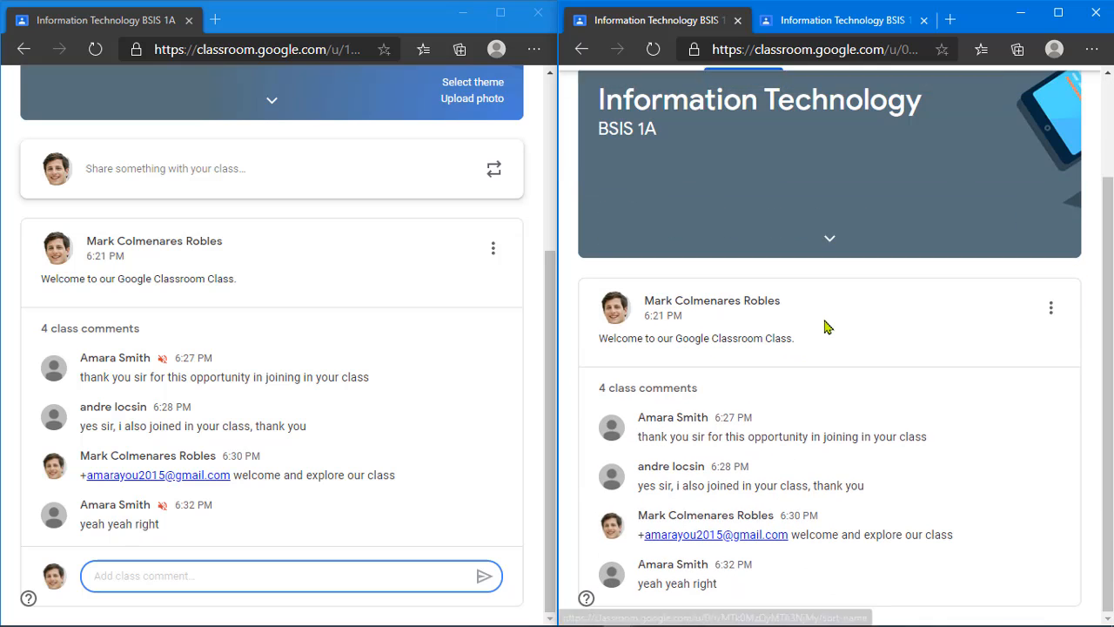
# In the second student's stream, check the signed-in account and whether the announcement can still be commented on.
pyautogui.click(816, 24)
pyautogui.scroll(3, 1044, 139)
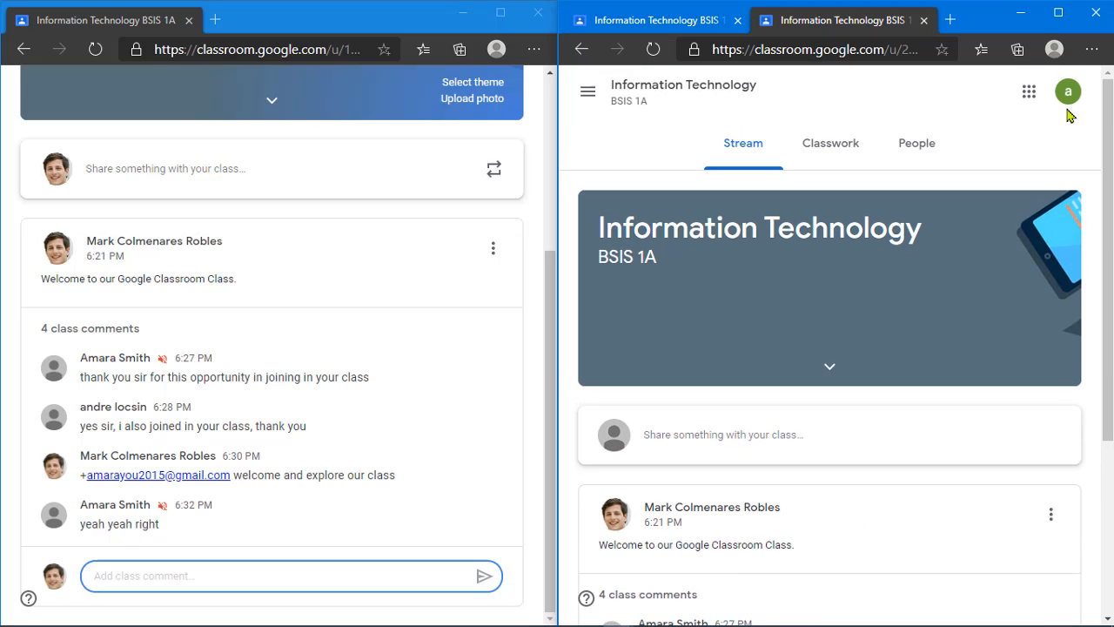
pyautogui.click(1069, 95)
pyautogui.click(862, 104)
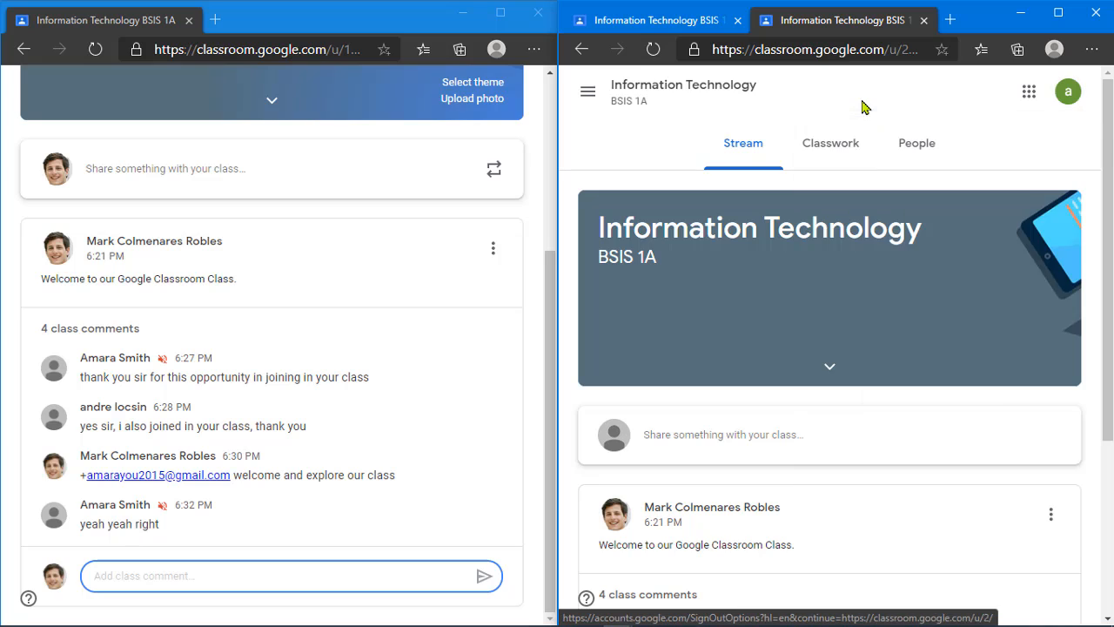
pyautogui.scroll(-3, 848, 148)
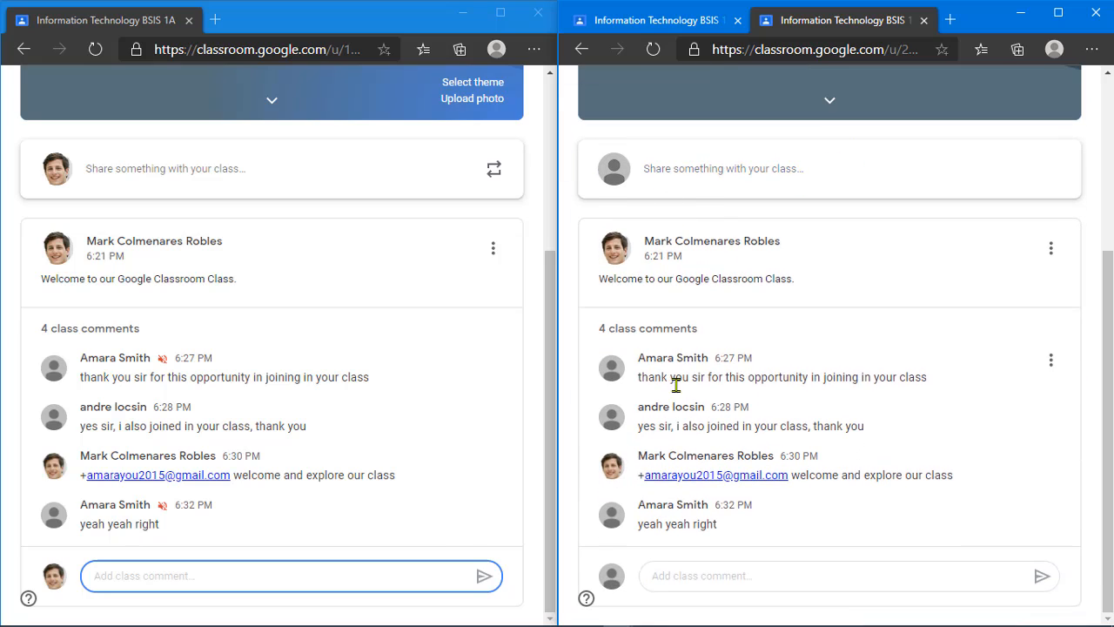
pyautogui.click(695, 576)
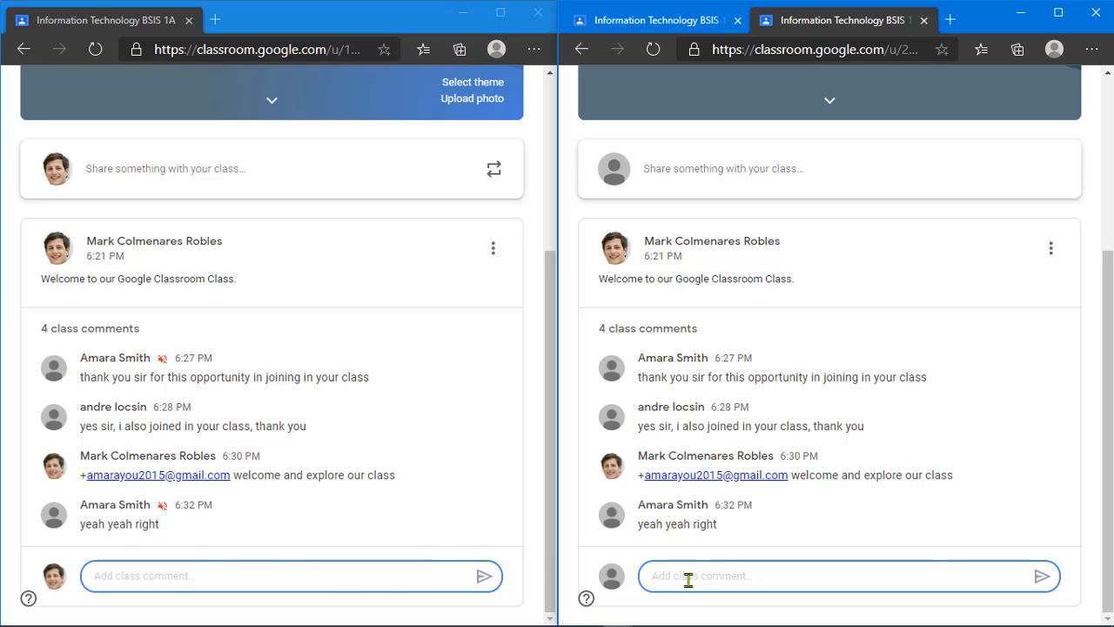
# As the teacher, review the delete and unmute options for the "yeah yeah right" comment without applying either.
pyautogui.click(404, 583)
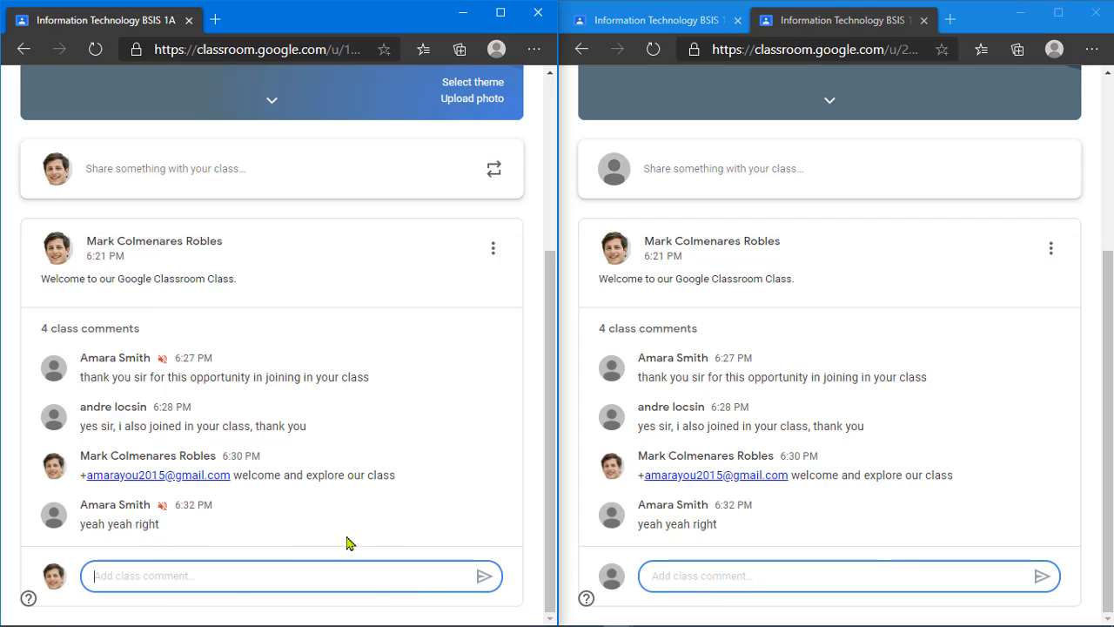
pyautogui.click(492, 512)
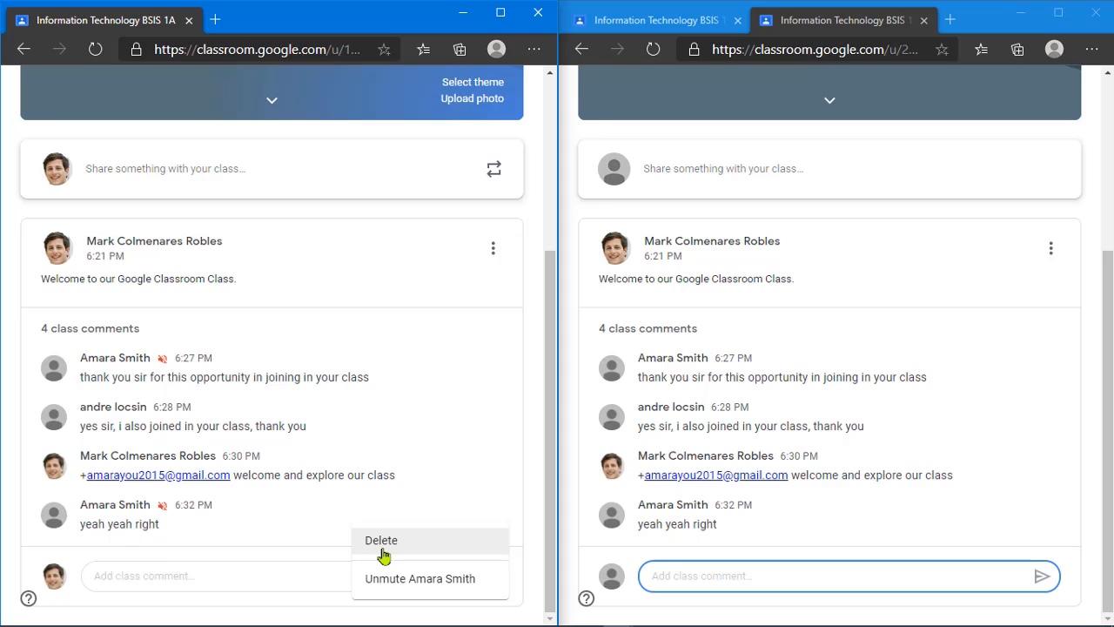
pyautogui.click(269, 591)
pyautogui.click(270, 576)
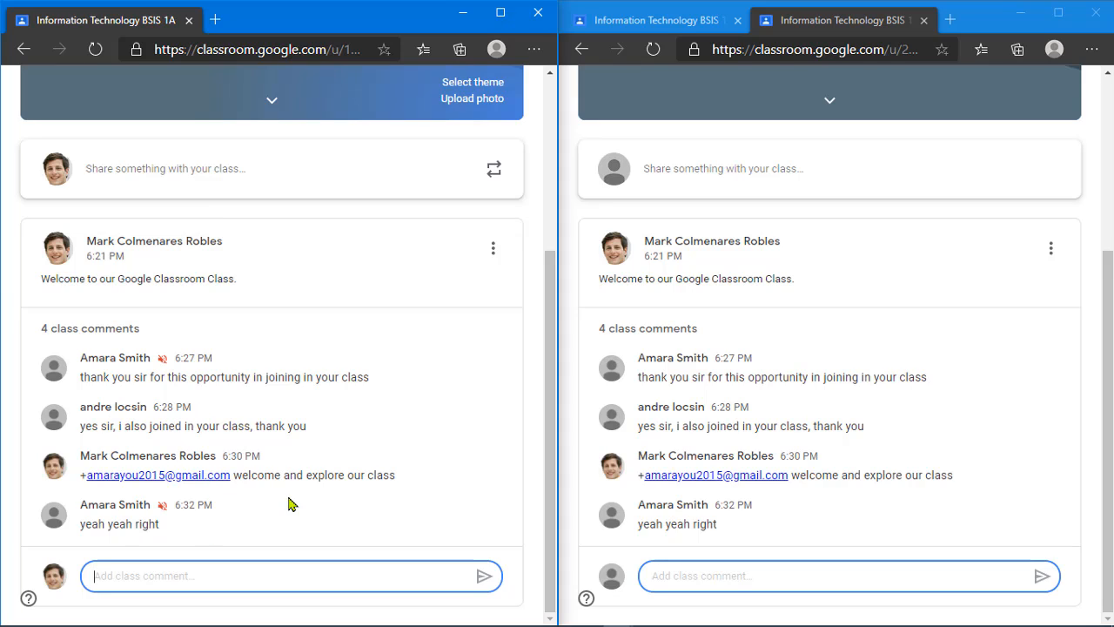
pyautogui.moveTo(464, 430)
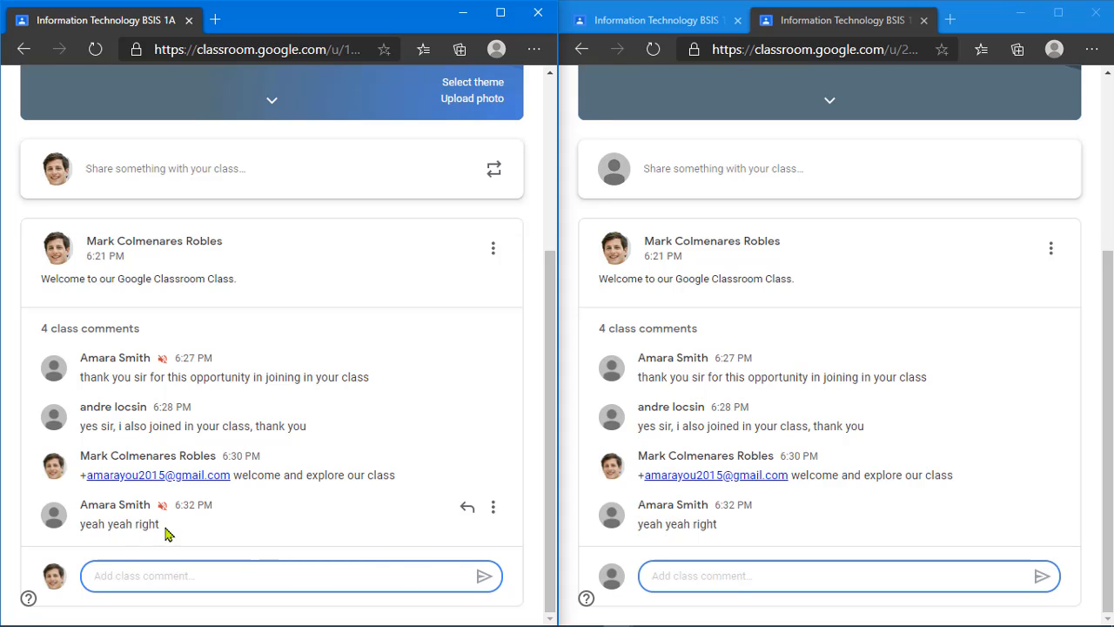
pyautogui.click(493, 508)
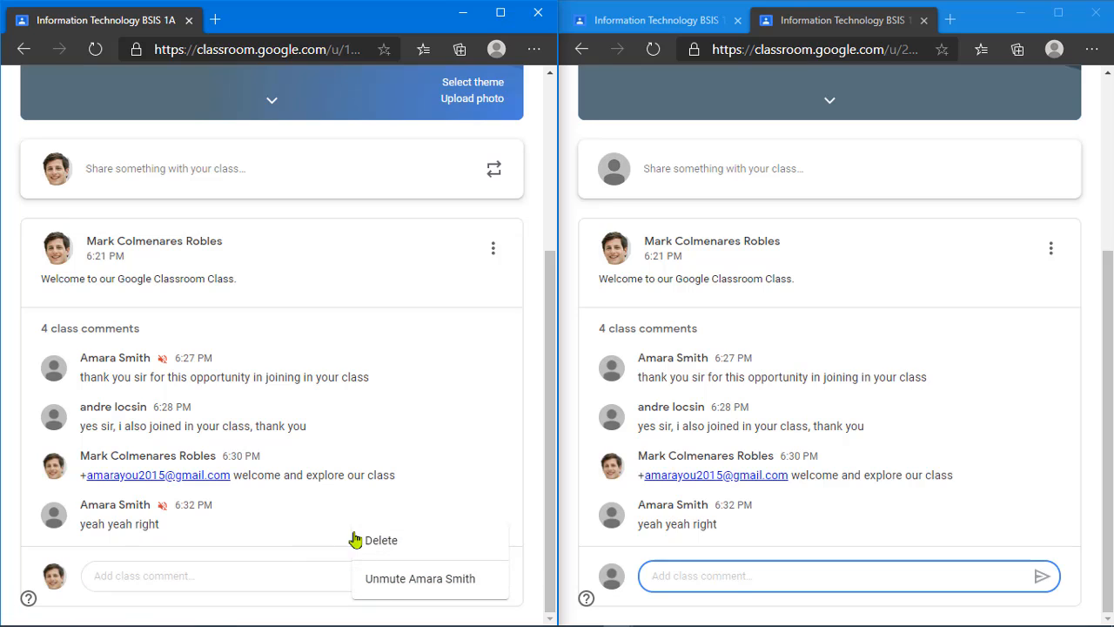
pyautogui.click(250, 584)
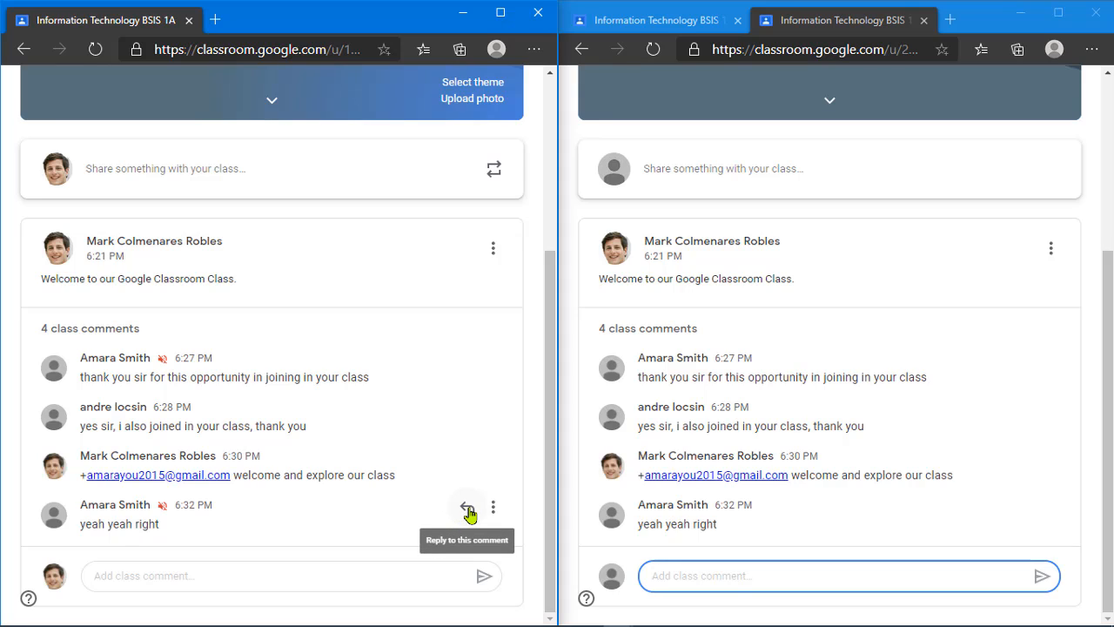
# As the teacher, reply to the "yeah yeah right" comment with "don't do that here in our stream, OK?".
pyautogui.click(468, 510)
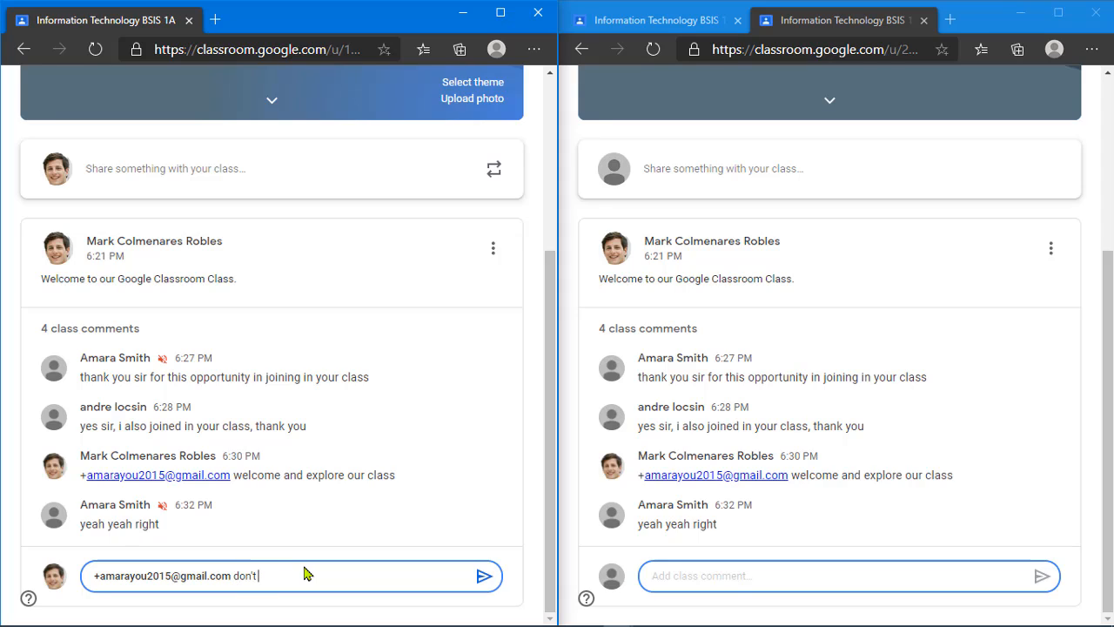
pyautogui.write("don't do thta")
pyautogui.write(' m')
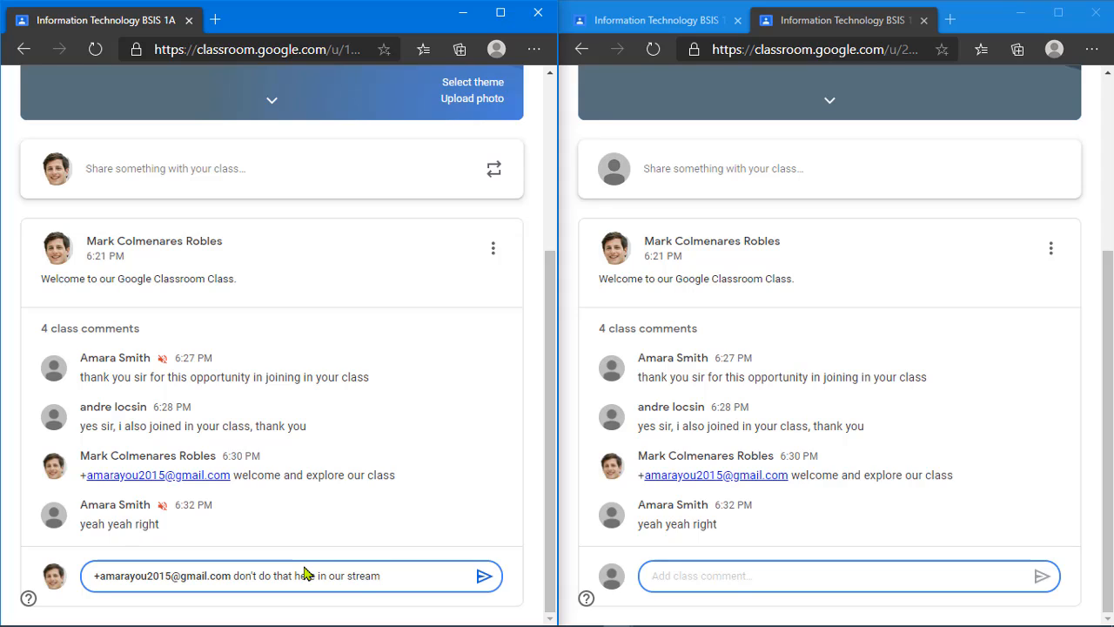
pyautogui.write('eOK')
pyautogui.click(483, 577)
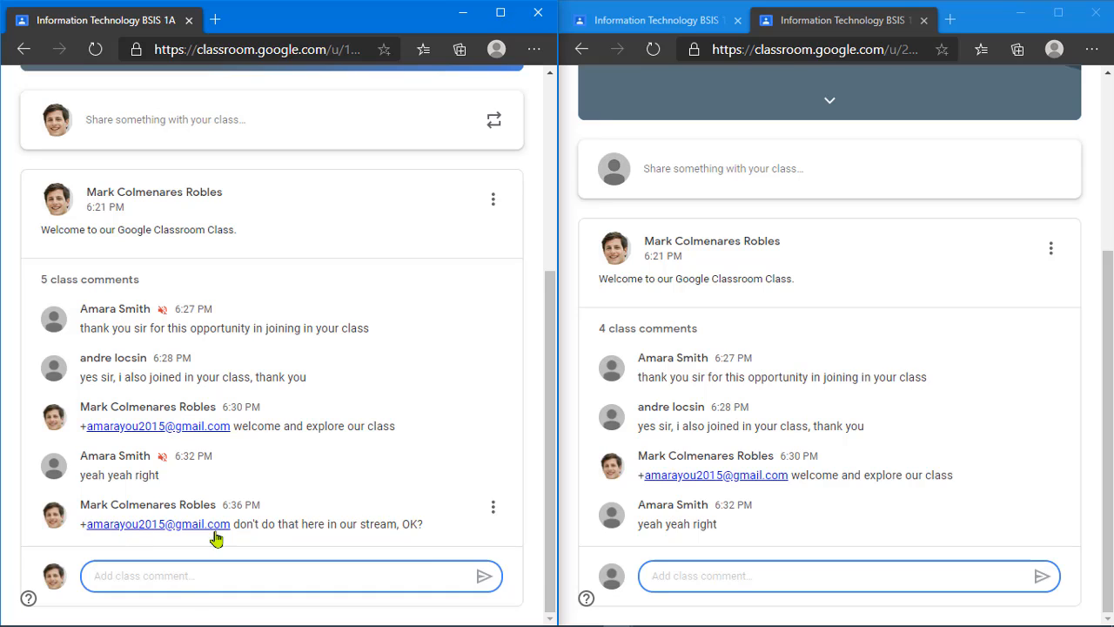
# Refresh and expand the class comments in the muted student's stream to view the teacher's reply.
pyautogui.click(752, 577)
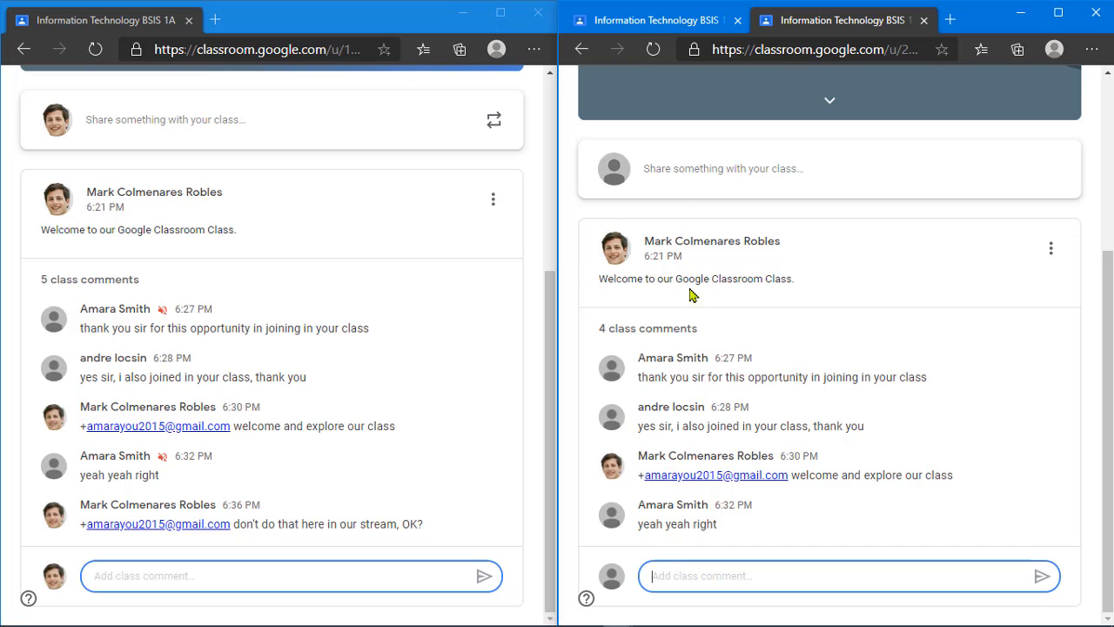
pyautogui.click(694, 23)
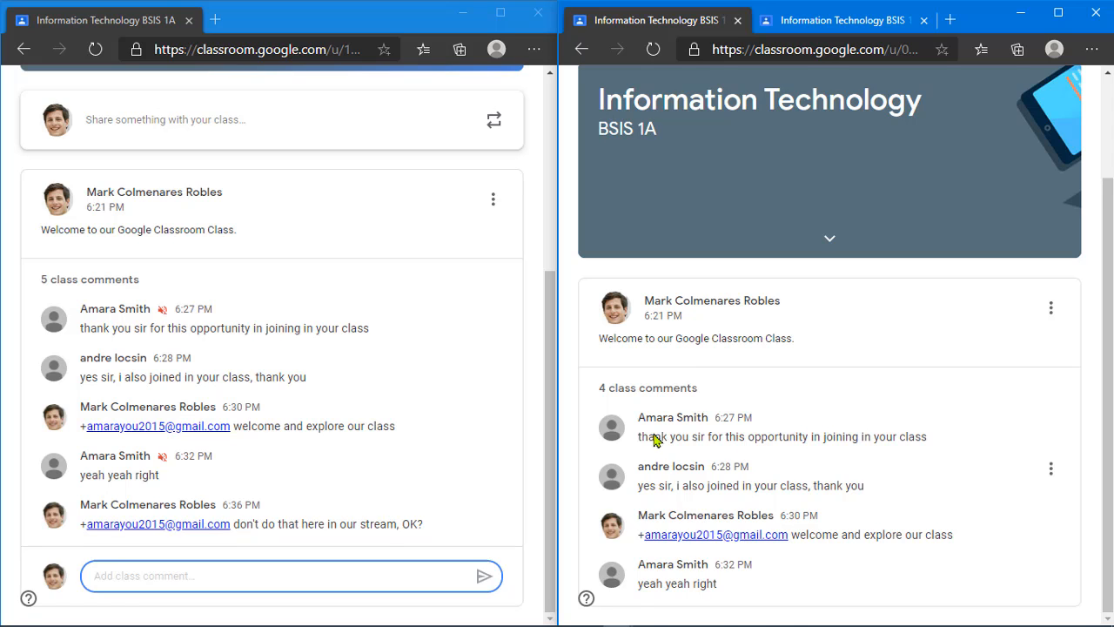
pyautogui.click(643, 387)
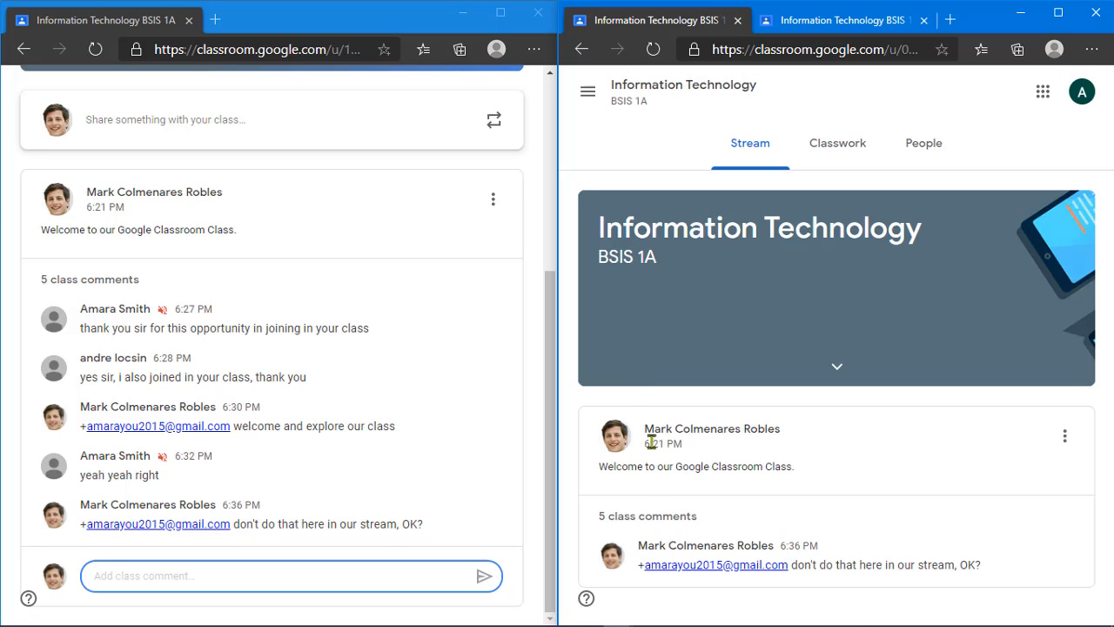
pyautogui.click(660, 518)
pyautogui.scroll(-1, 664, 511)
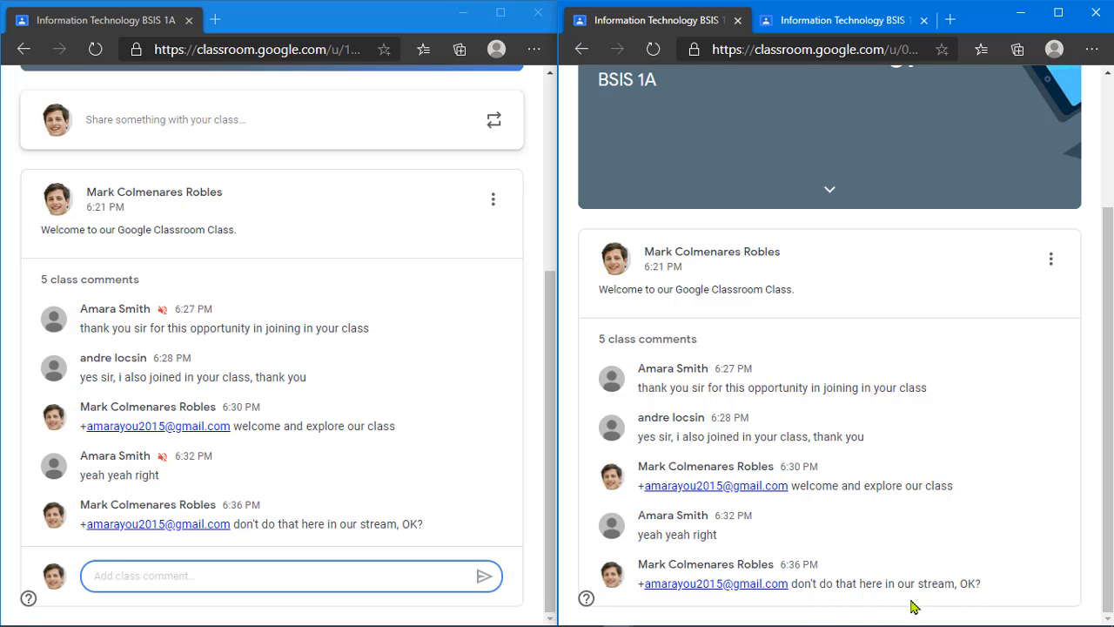
# View the teacher's reply in the second student's stream, check that student's account, and compare the teacher's stream.
pyautogui.click(827, 20)
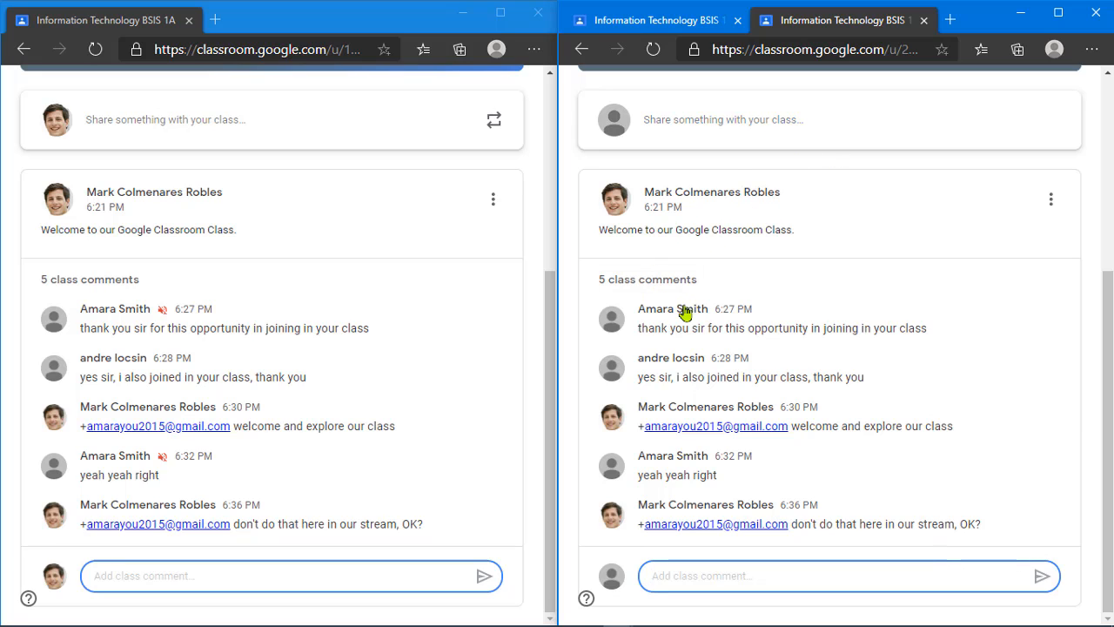
pyautogui.scroll(4, 775, 330)
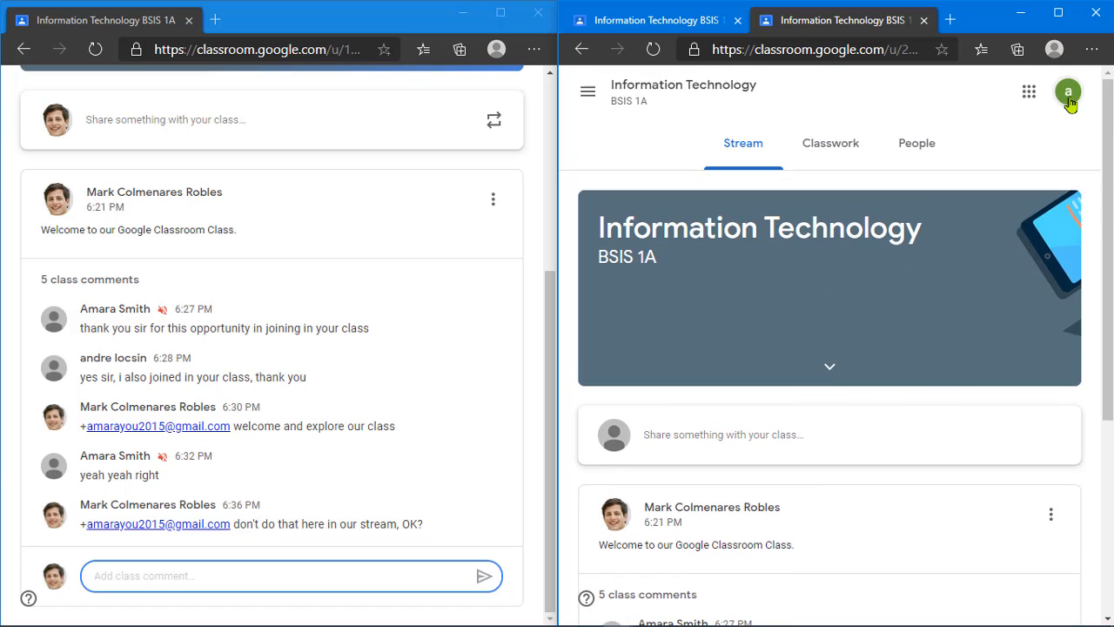
pyautogui.click(1068, 91)
pyautogui.click(818, 102)
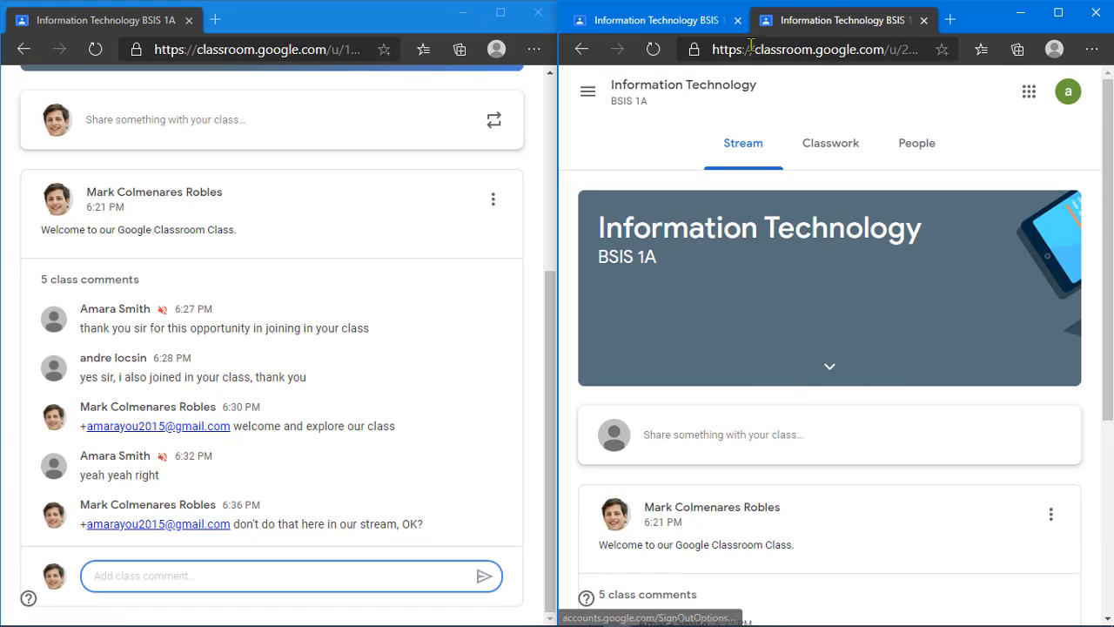
pyautogui.scroll(-4, 827, 340)
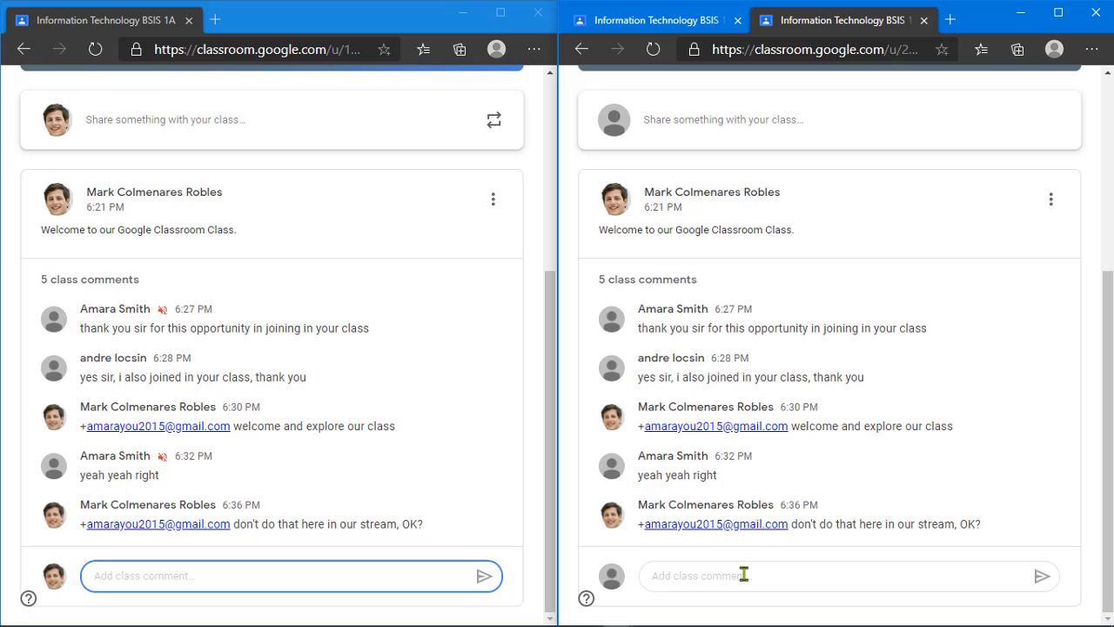
pyautogui.scroll(4, 409, 498)
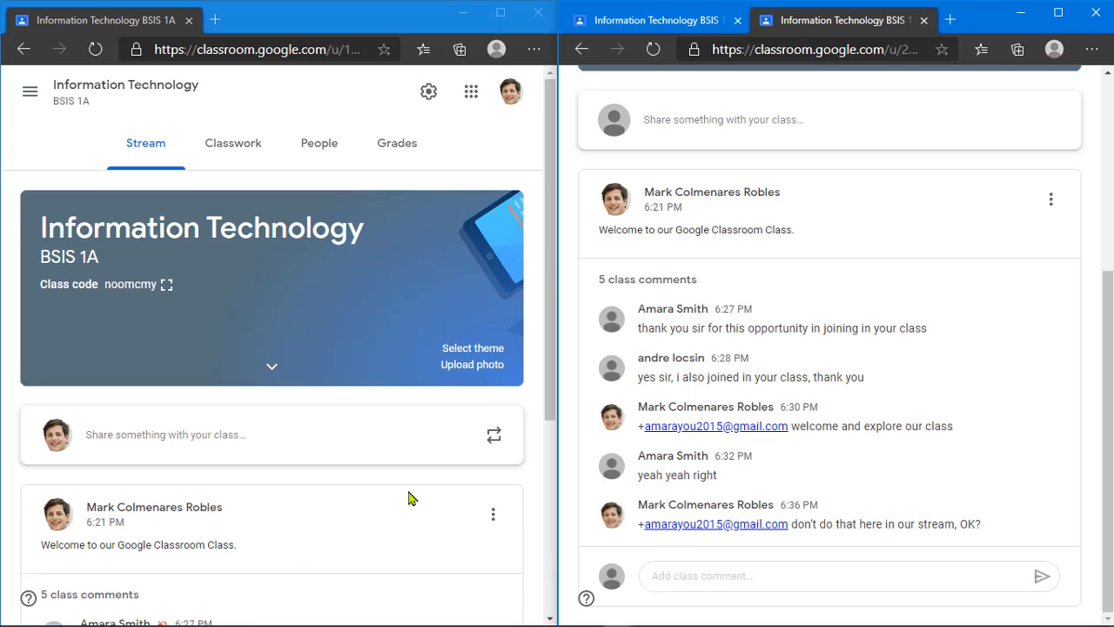
pyautogui.scroll(-4, 411, 498)
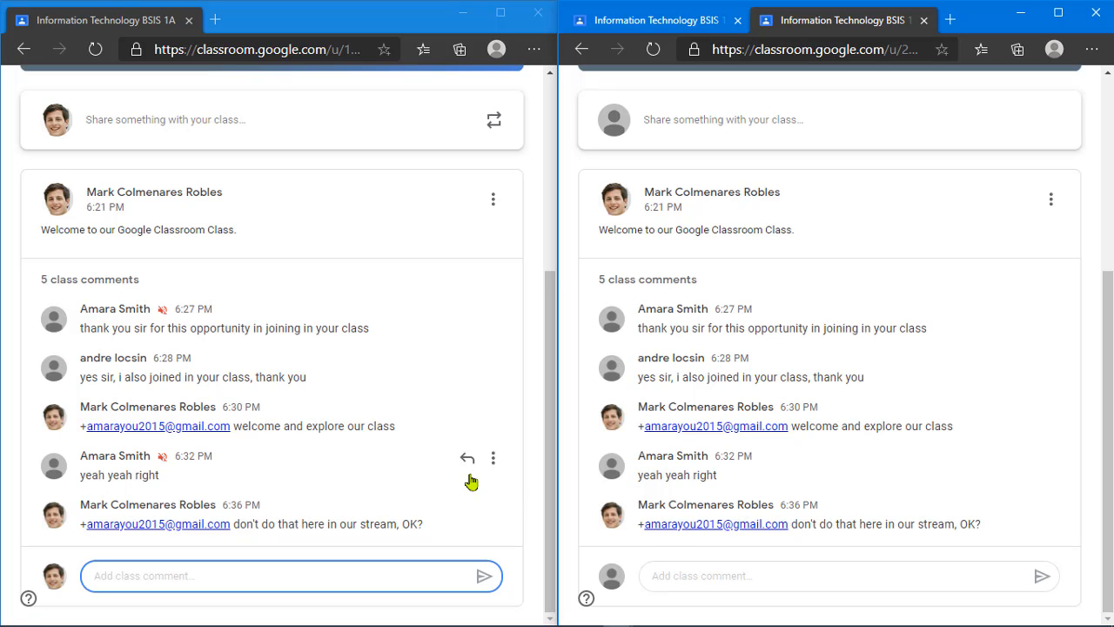
pyautogui.scroll(4, 528, 495)
pyautogui.scroll(-3, 525, 499)
pyautogui.scroll(-1, 525, 499)
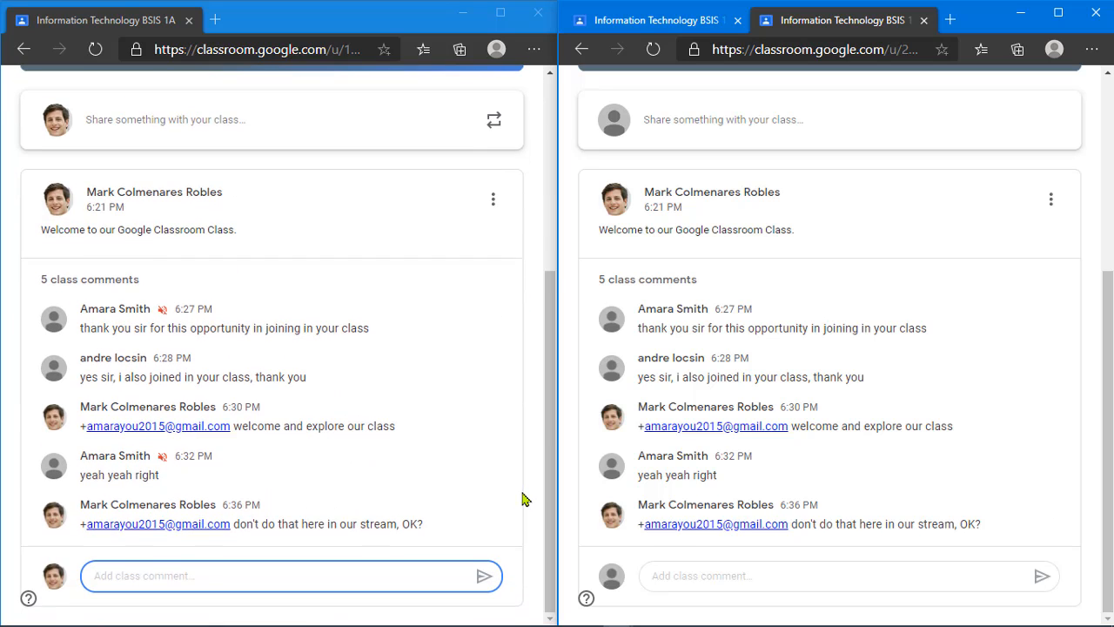
pyautogui.scroll(5, 683, 496)
pyautogui.scroll(-5, 682, 497)
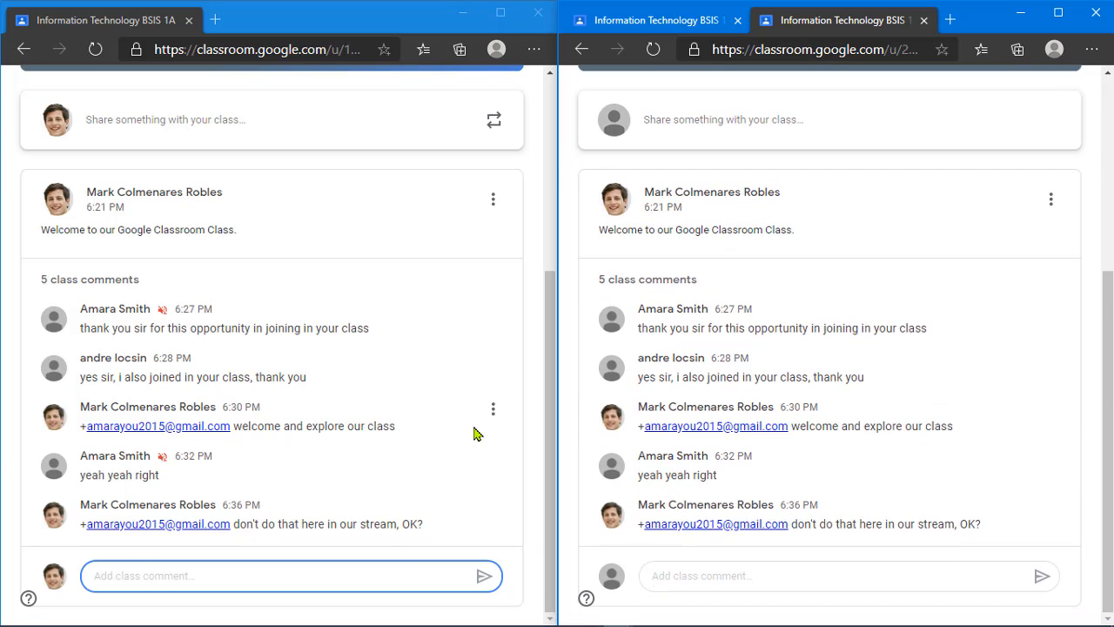
# As the teacher, draft a new announcement reading "Our 1st meeting would be on Monday next week, see you all virtually.".
pyautogui.scroll(4, 475, 432)
pyautogui.scroll(-1, 457, 417)
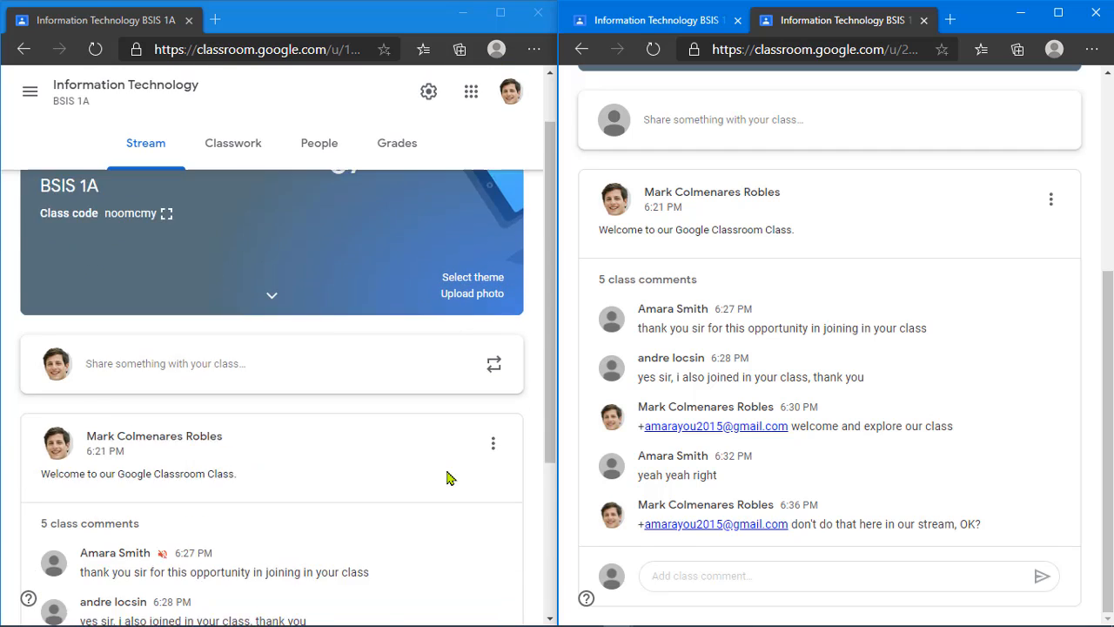
pyautogui.scroll(-1, 417, 435)
pyautogui.click(235, 271)
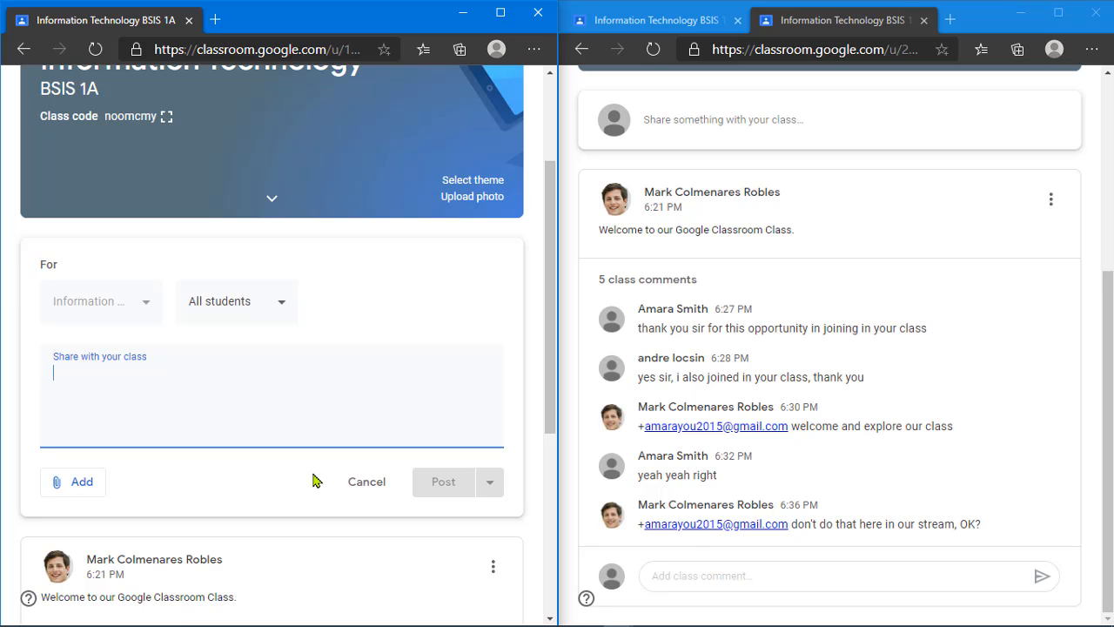
pyautogui.write('Nex')
pyautogui.press('BackSpace')
pyautogui.press('BackSpace')
pyautogui.press('BackSpace')
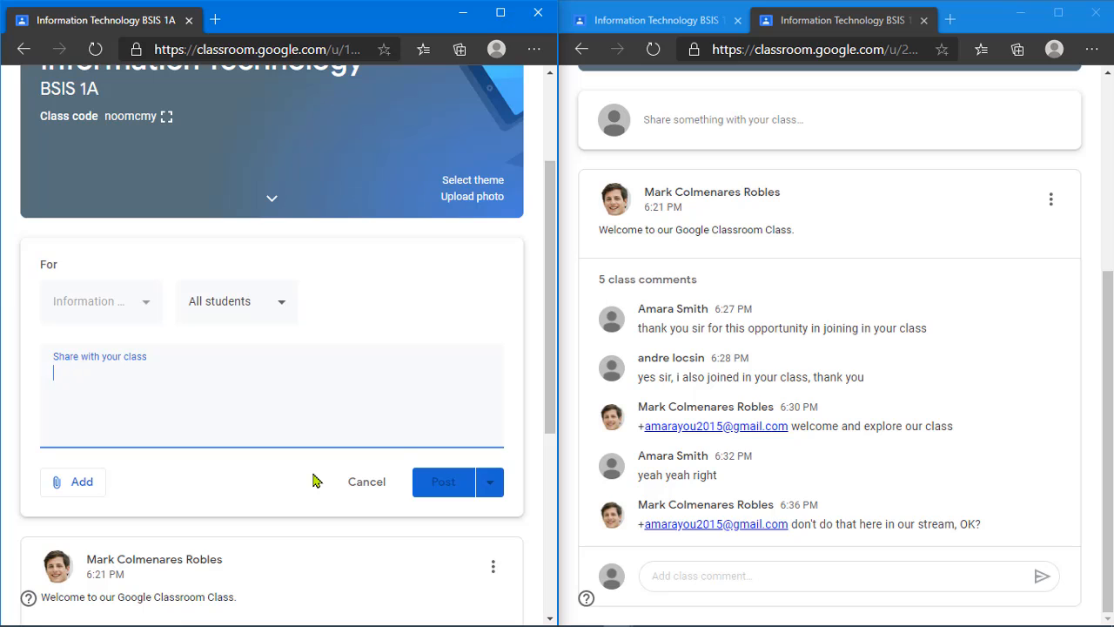
pyautogui.write('Our 1st meeting would be on Monday next week, see you all virtually.')
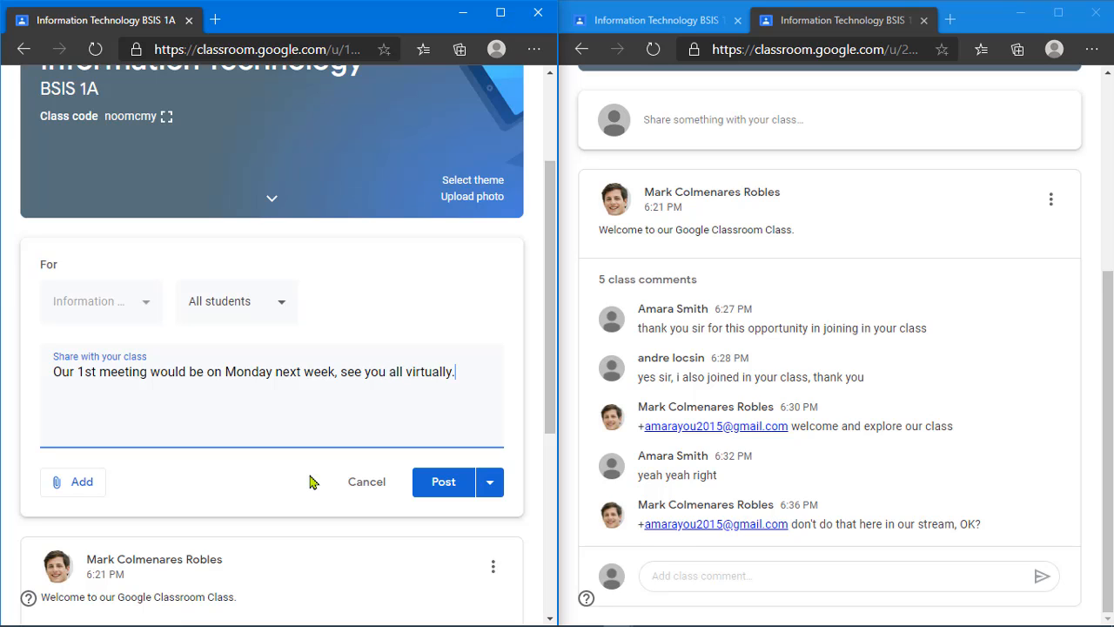
# Upload FreeAgent.pdf from the computer as an attachment to the announcement.
pyautogui.click(73, 488)
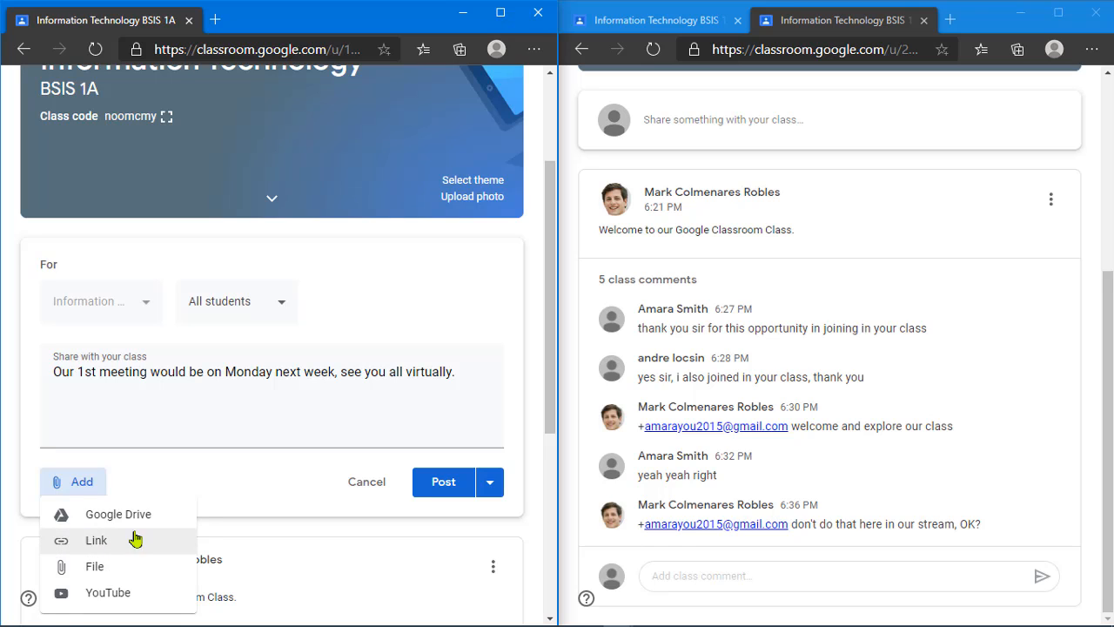
pyautogui.click(114, 571)
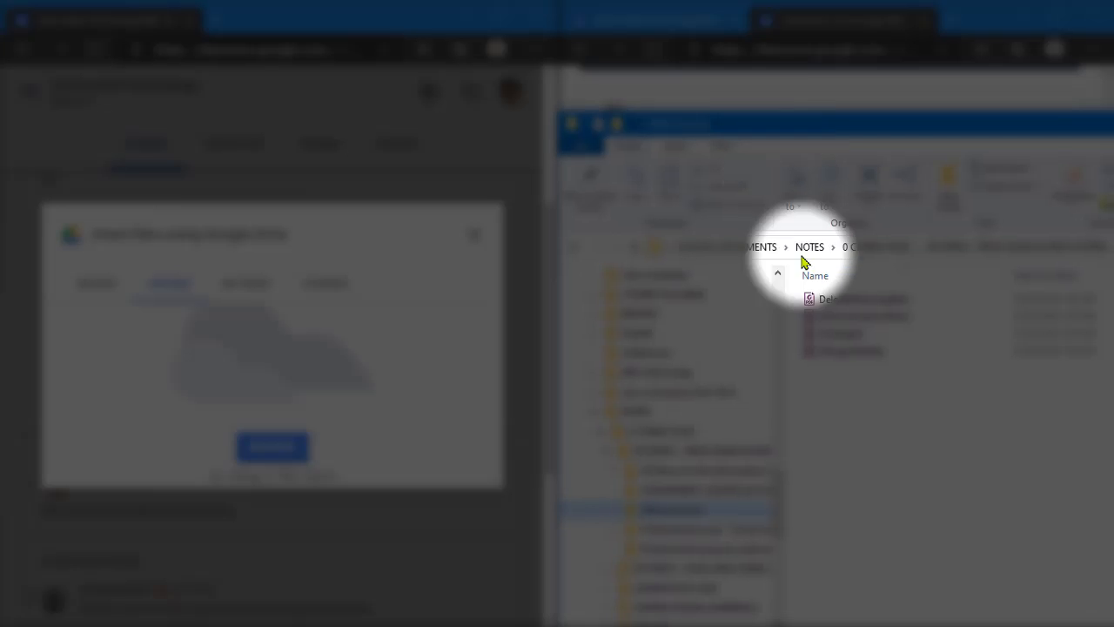
pyautogui.click(833, 340)
pyautogui.moveTo(832, 341); pyautogui.dragTo(340, 369)
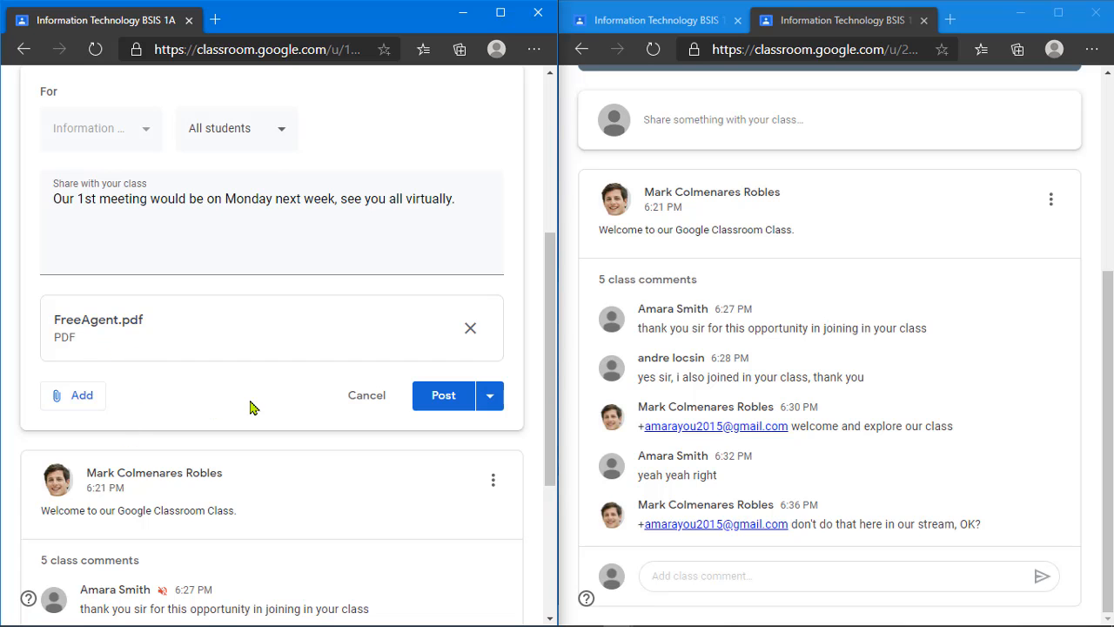
# Try limiting the announcement's recipients to one student, and restore the selection to all students.
pyautogui.scroll(3, 410, 433)
pyautogui.scroll(-2, 410, 433)
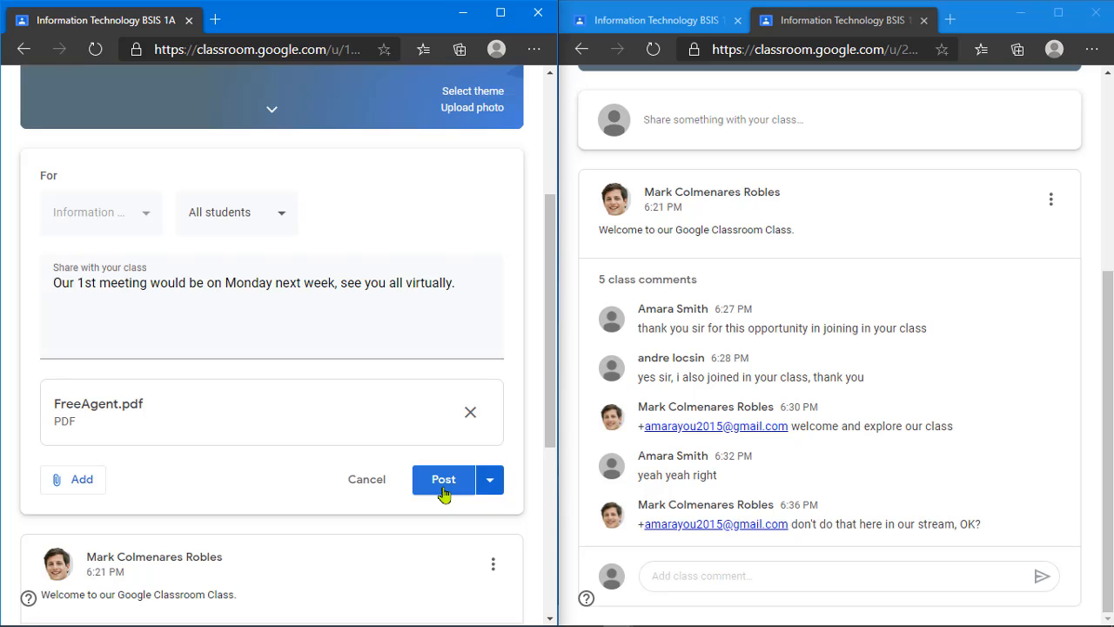
pyautogui.click(268, 233)
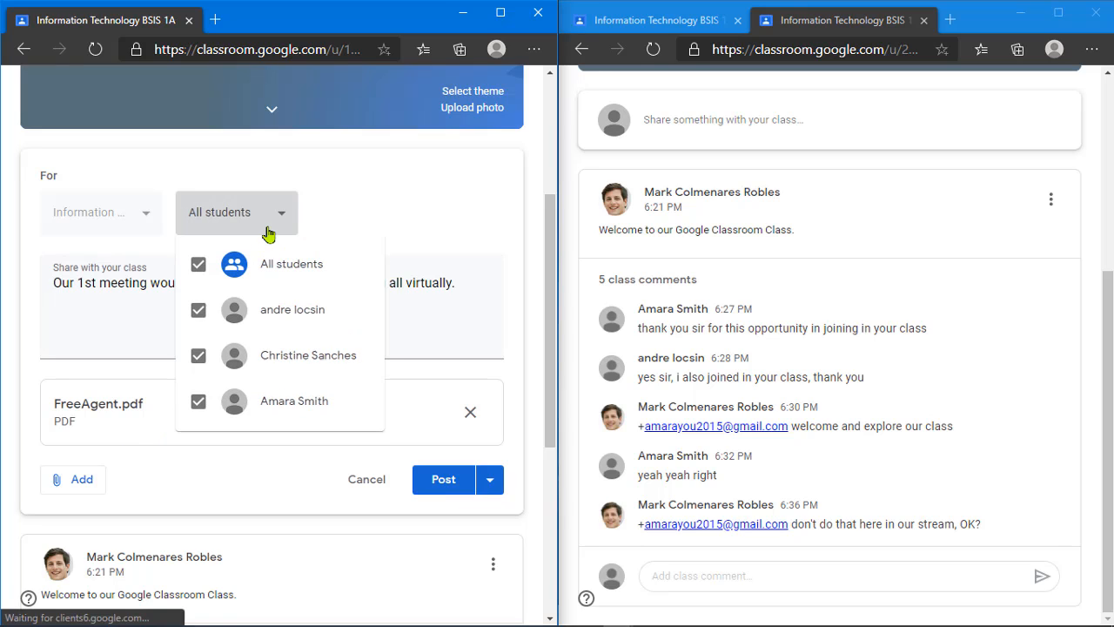
pyautogui.click(202, 269)
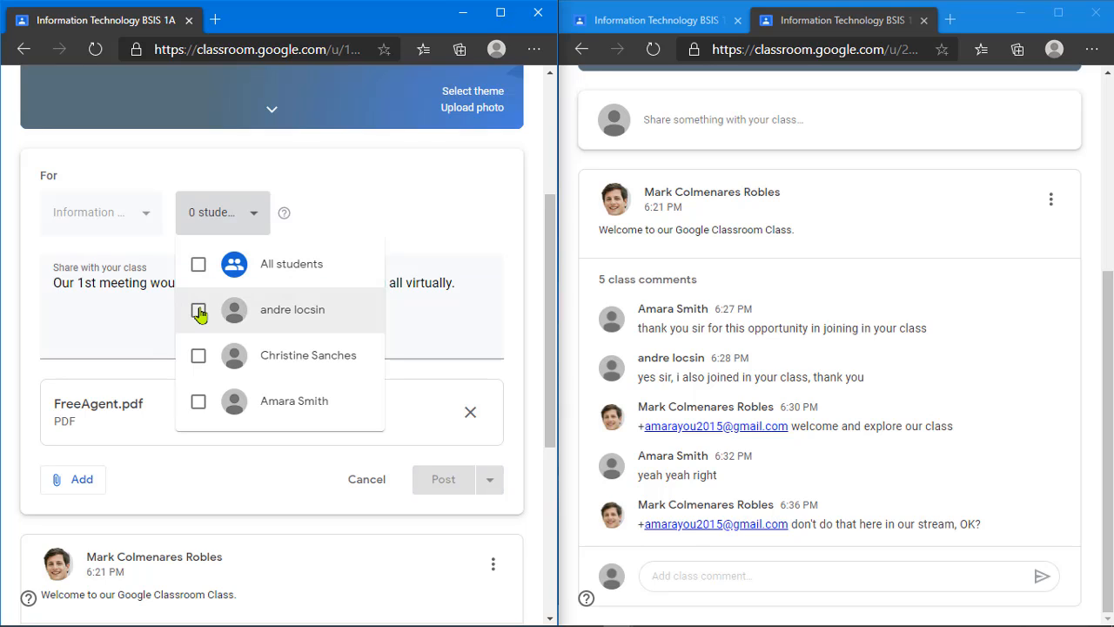
pyautogui.click(200, 403)
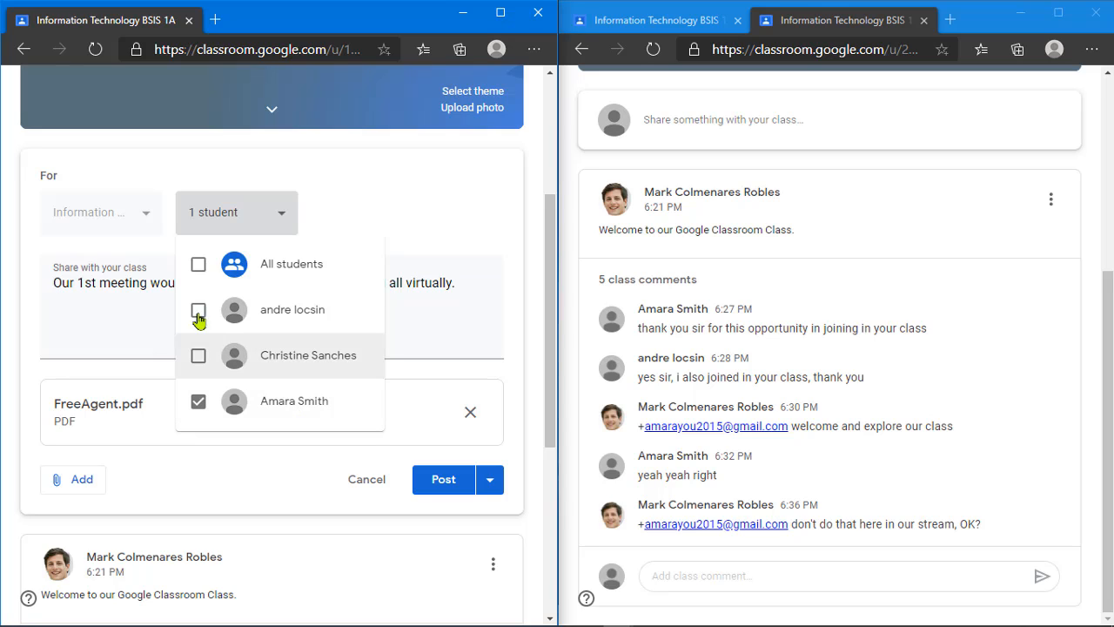
pyautogui.click(198, 264)
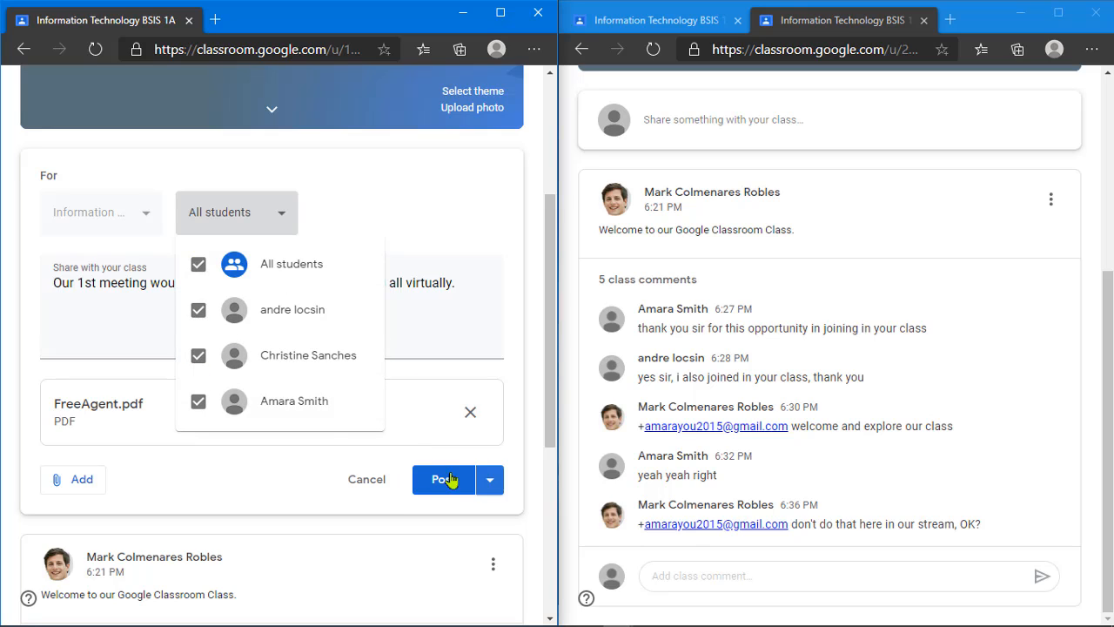
# Close the recipient list and post the announcement with its PDF attachment to all students.
pyautogui.click(425, 457)
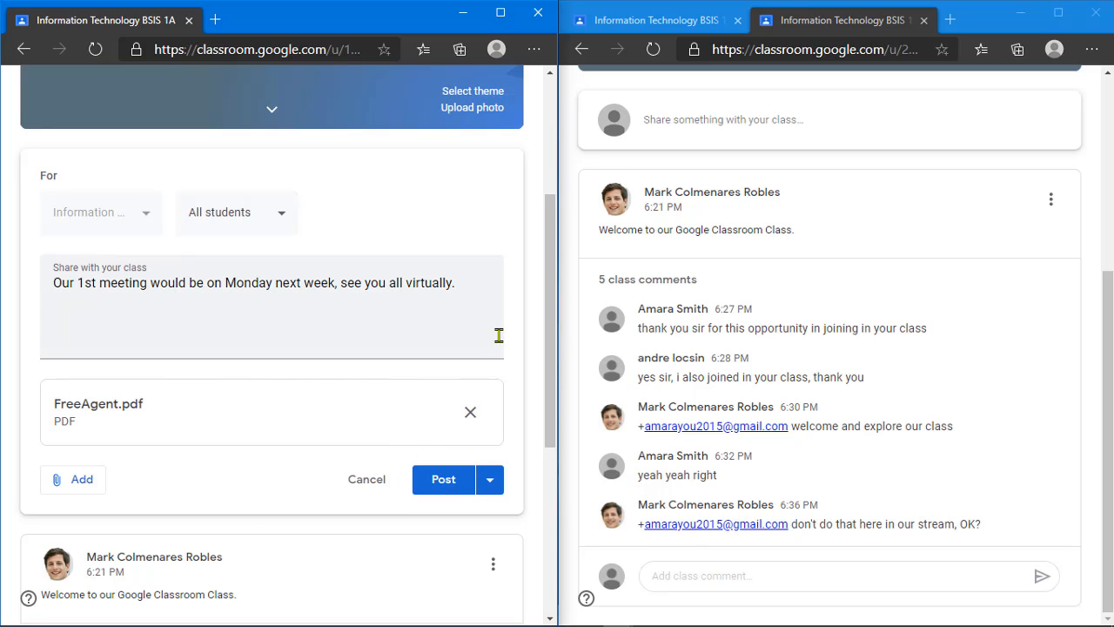
pyautogui.click(445, 489)
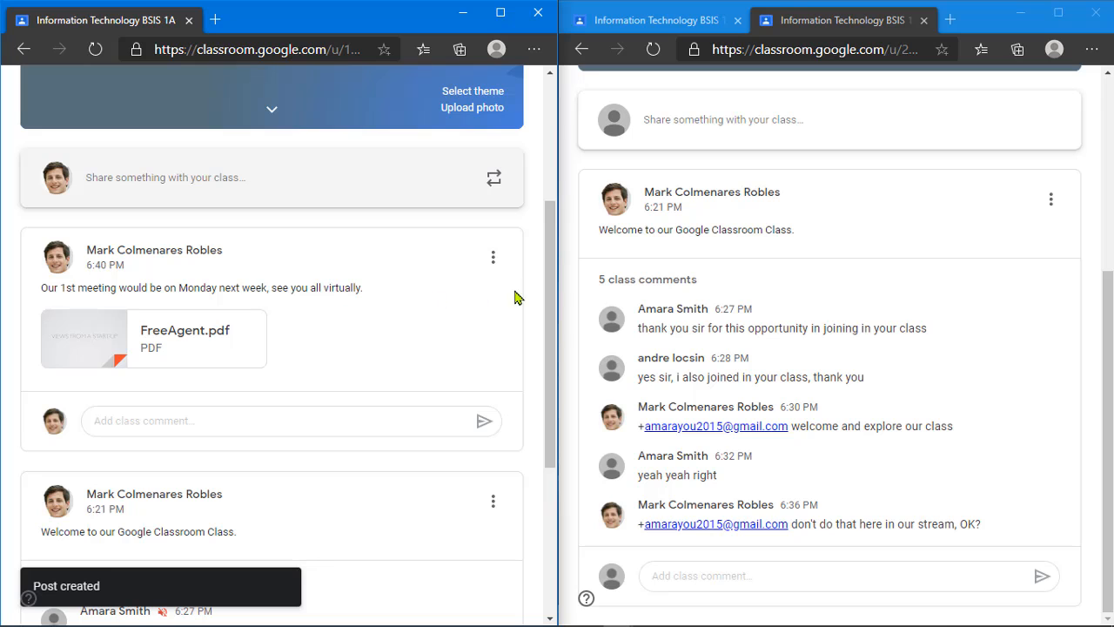
# Look for the new meeting announcement in the second student's stream and compare it with the teacher's stream.
pyautogui.click(1095, 263)
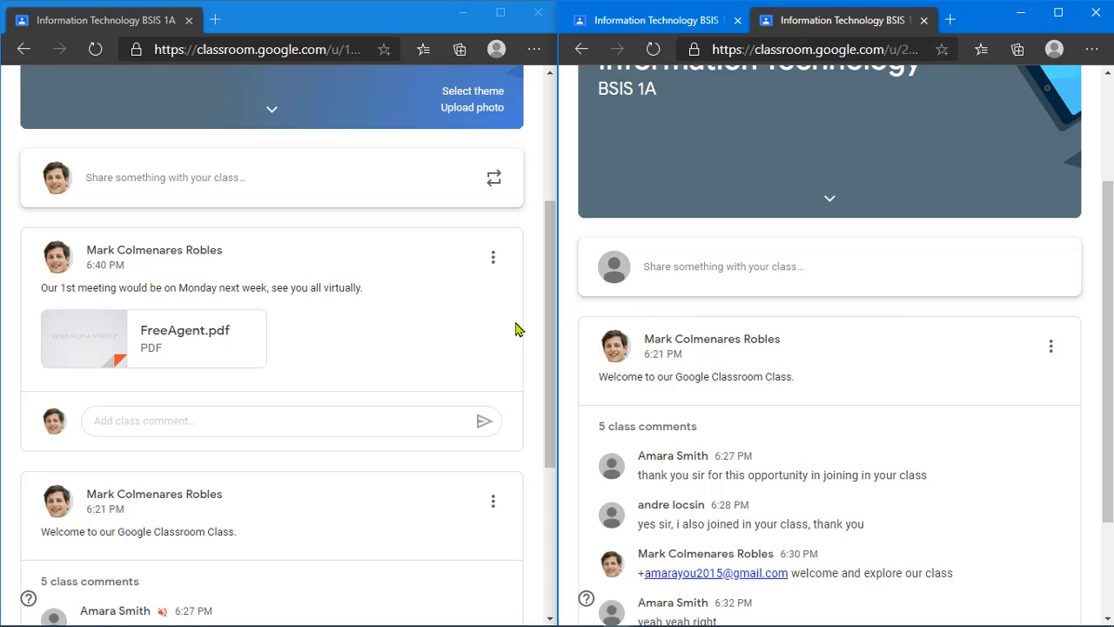
pyautogui.scroll(3, 515, 335)
pyautogui.scroll(-2, 515, 352)
pyautogui.scroll(2, 778, 318)
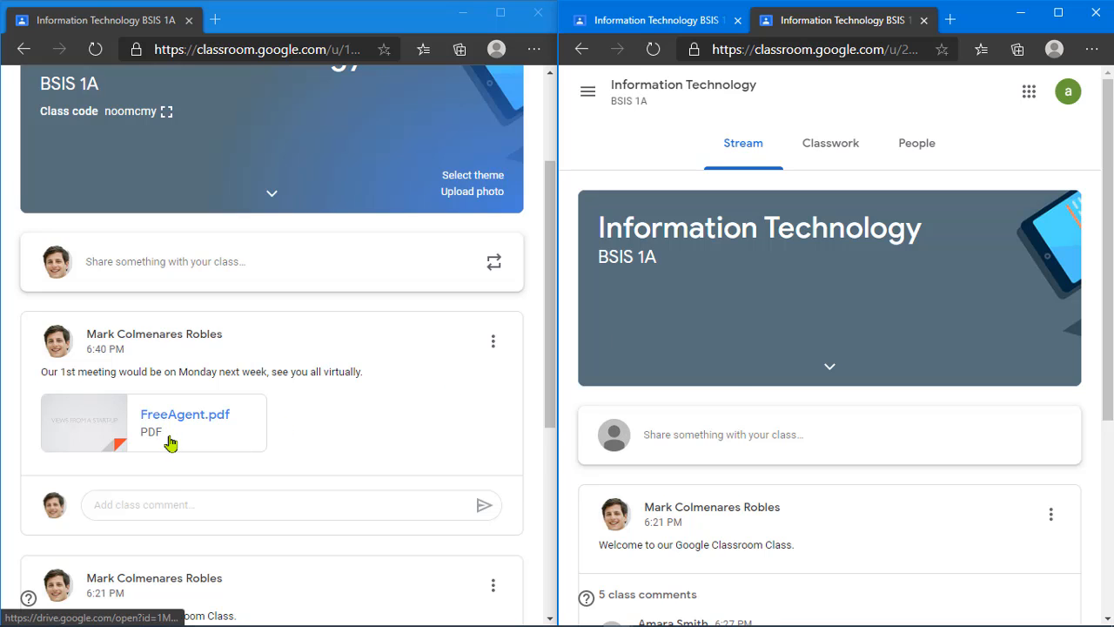
pyautogui.scroll(-2, 731, 380)
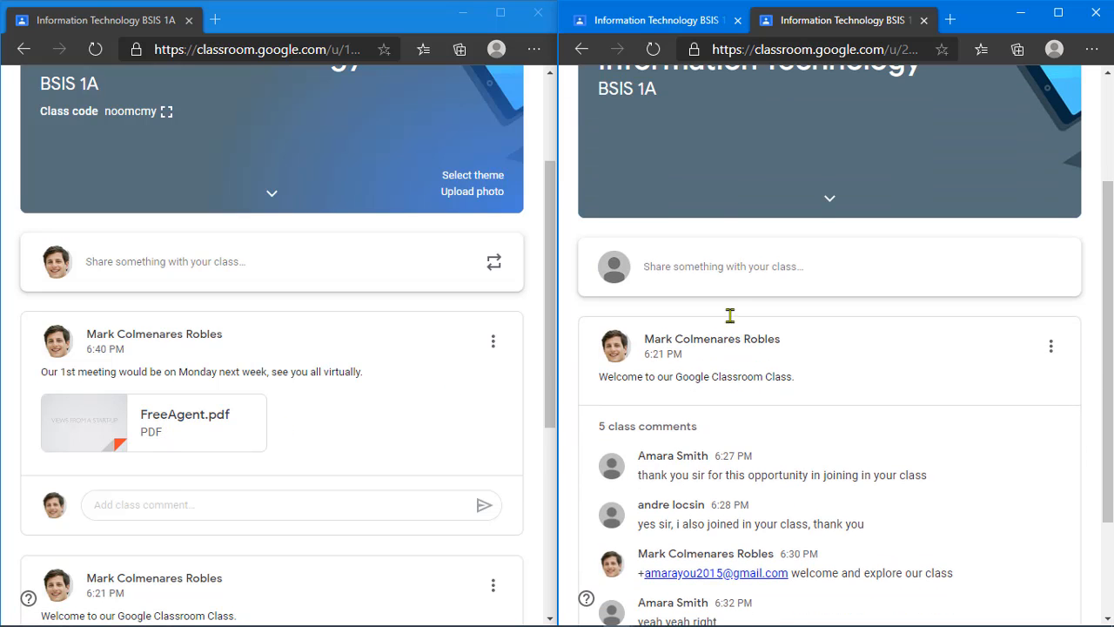
# Load the updated stream in the muted student's account and examine the new meeting announcement, its attachment and the older post.
pyautogui.click(662, 27)
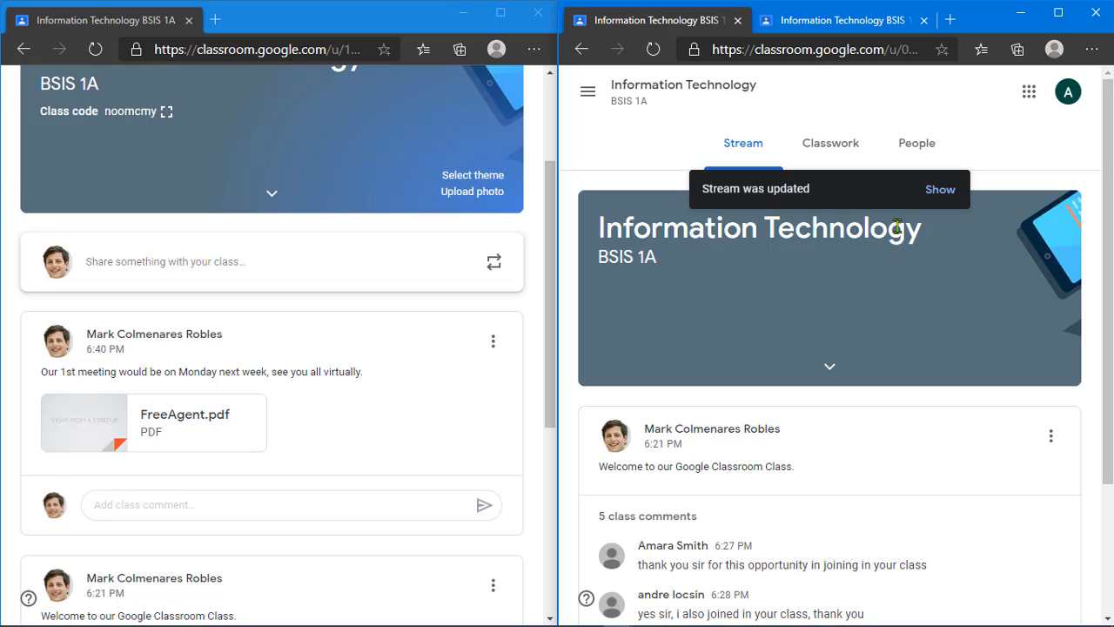
pyautogui.click(940, 189)
pyautogui.scroll(-1, 792, 274)
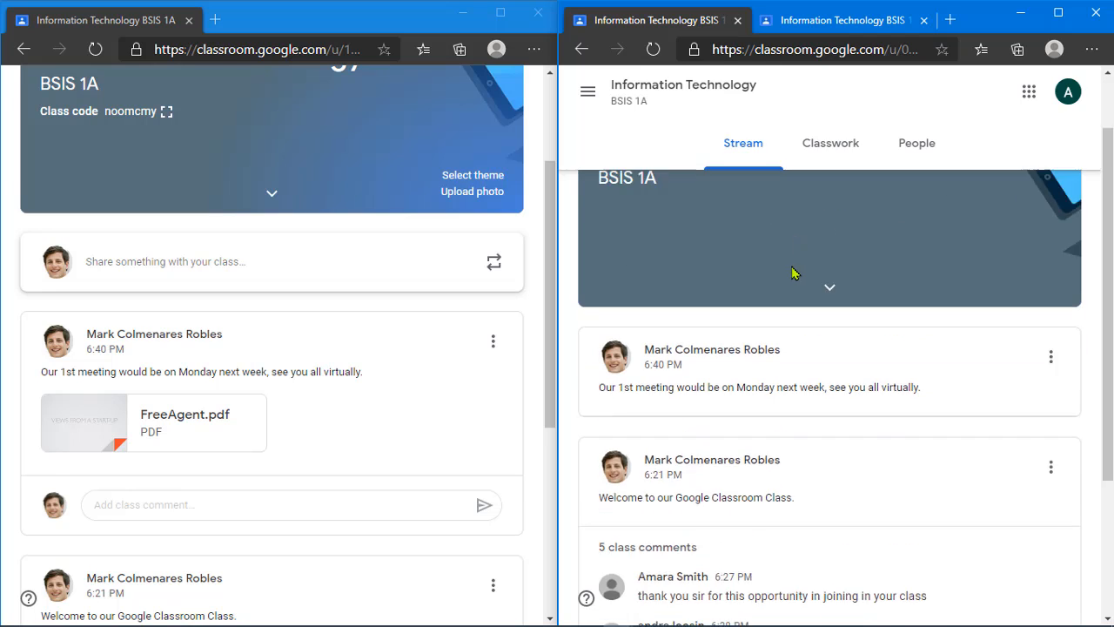
pyautogui.scroll(-1, 792, 273)
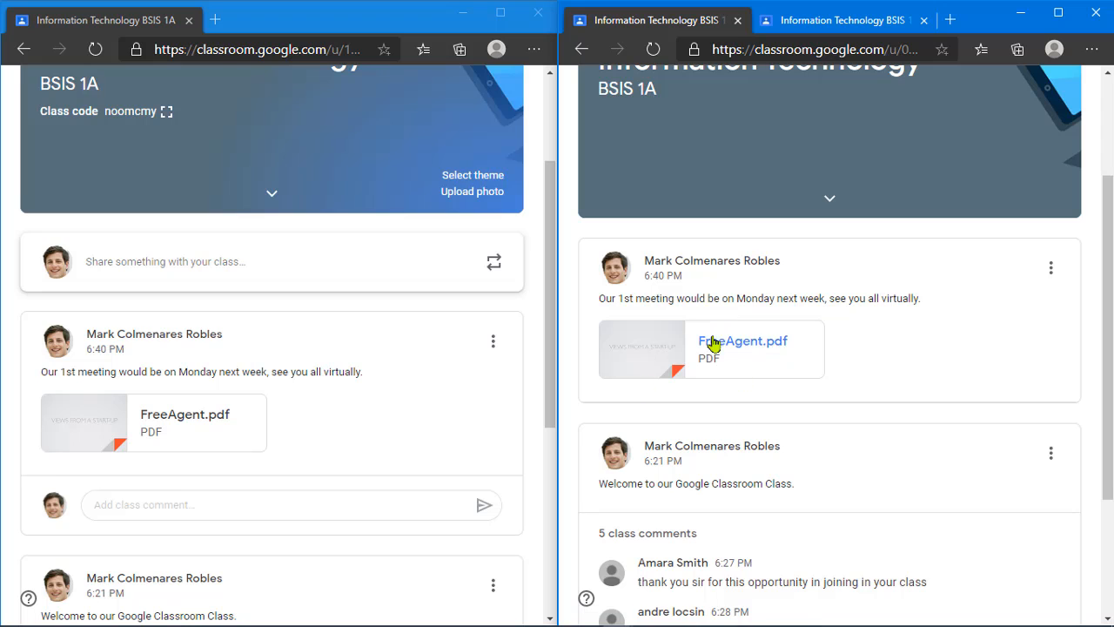
pyautogui.scroll(-2, 684, 423)
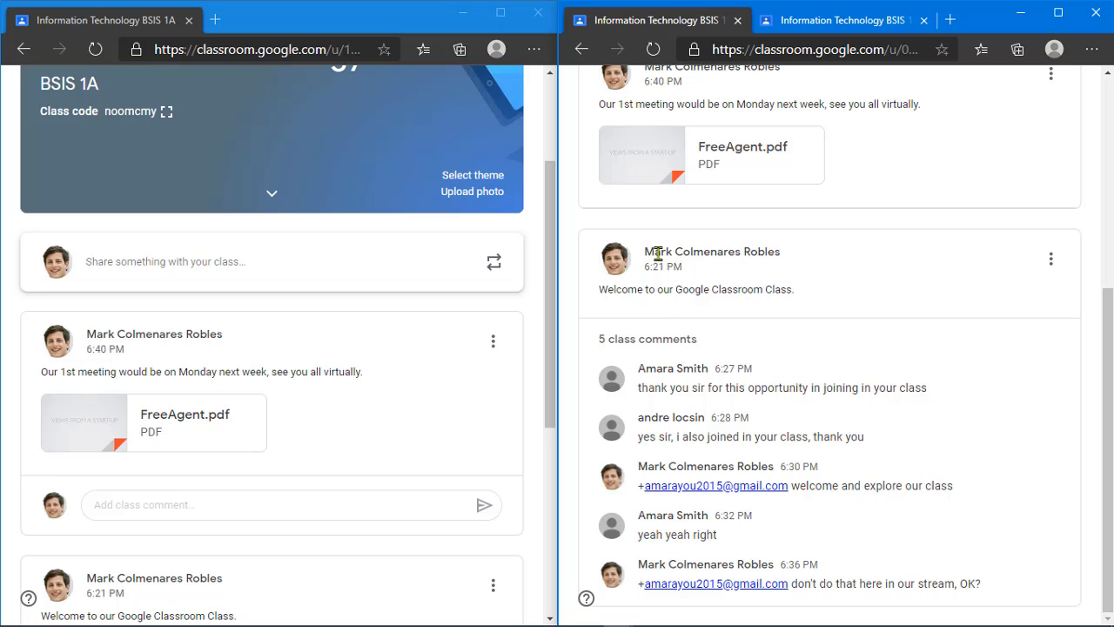
pyautogui.scroll(3, 667, 409)
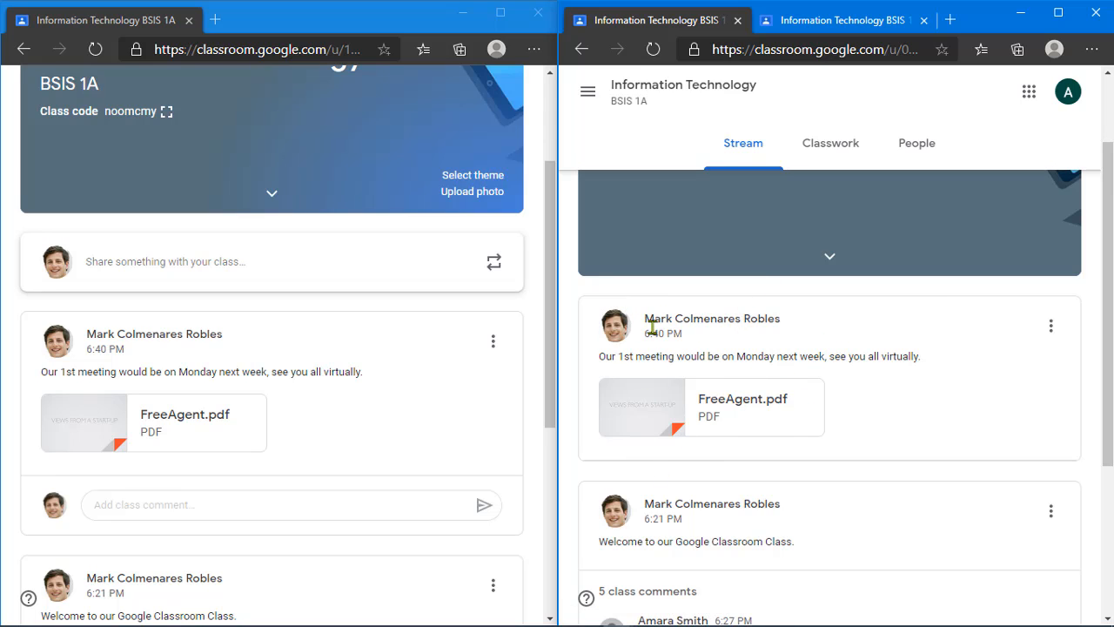
pyautogui.tripleClick(809, 319)
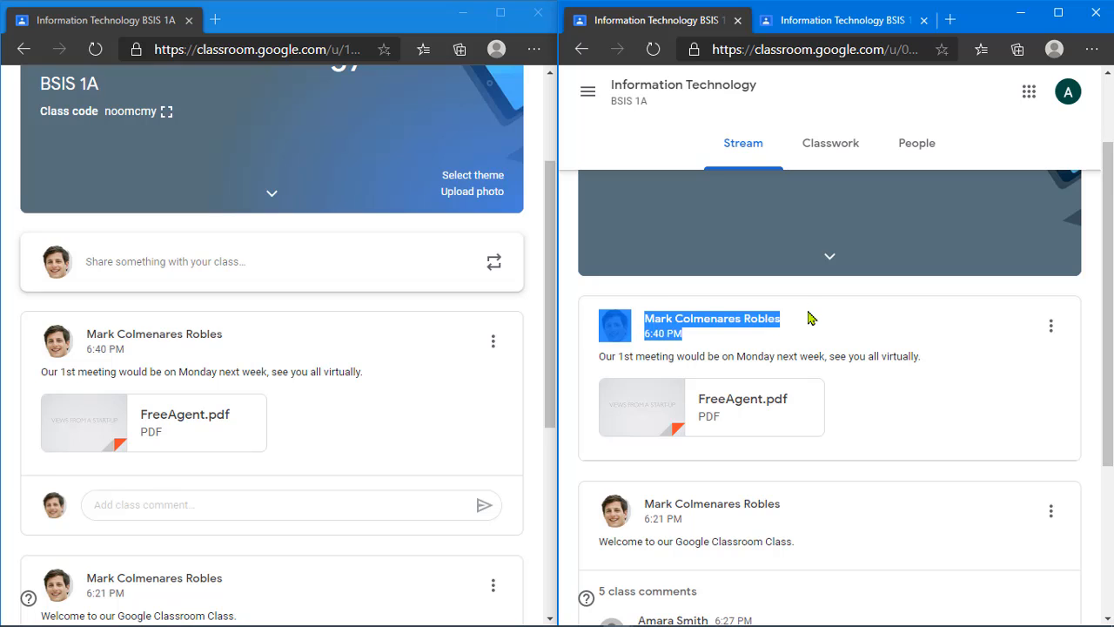
pyautogui.click(808, 319)
pyautogui.scroll(-1, 826, 443)
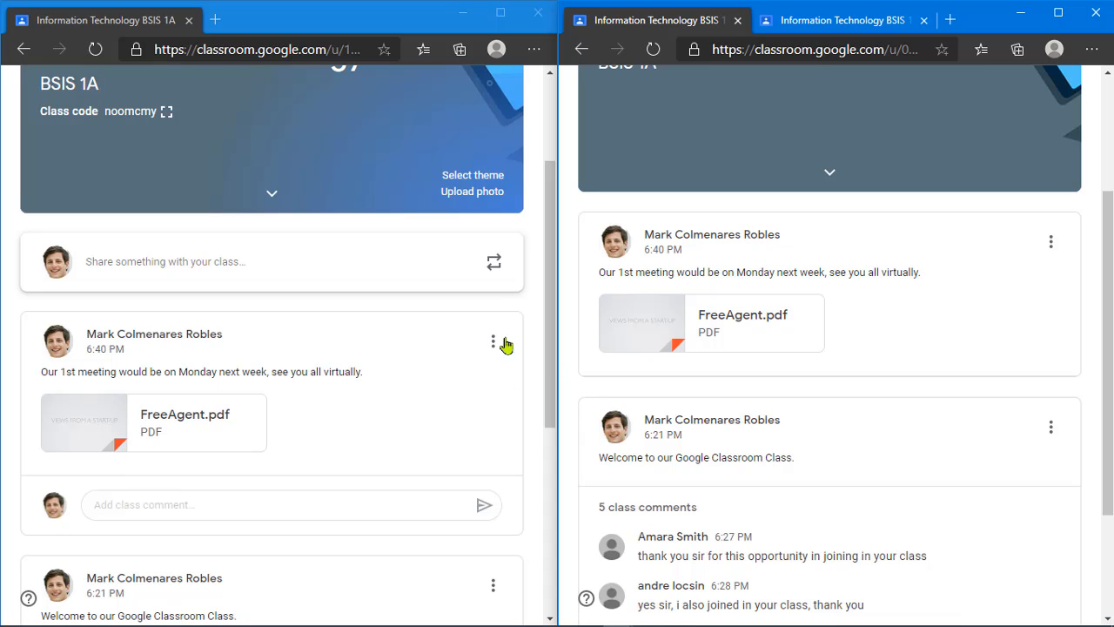
# As the teacher, review the available actions for the "Welcome to our Google Classroom Class." post without applying any, and compare both streams' post order.
pyautogui.scroll(-2, 346, 394)
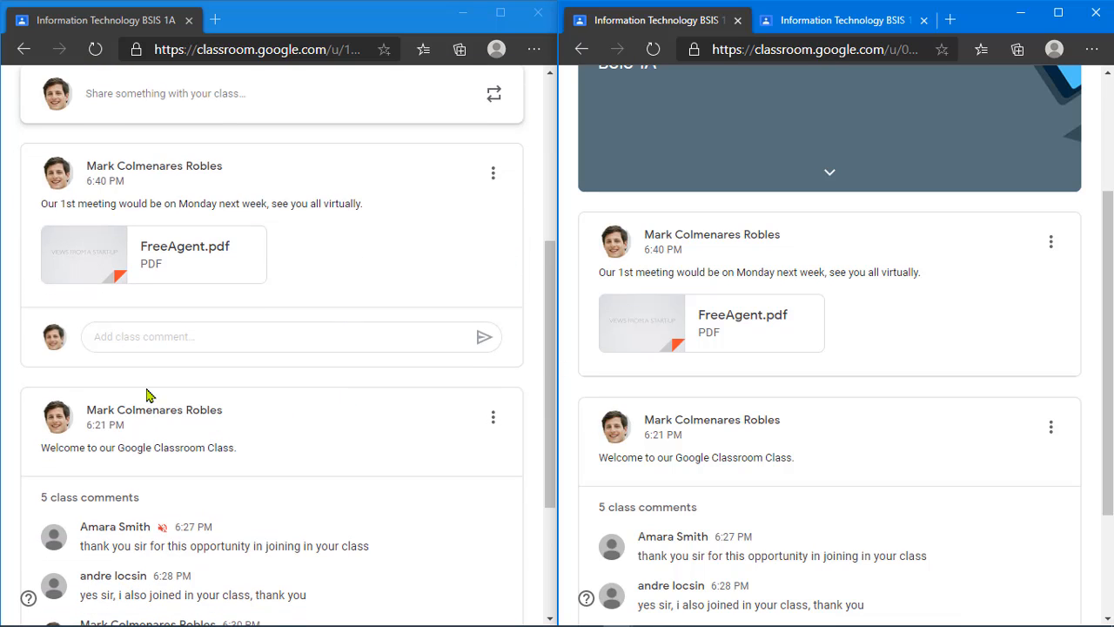
pyautogui.click(495, 429)
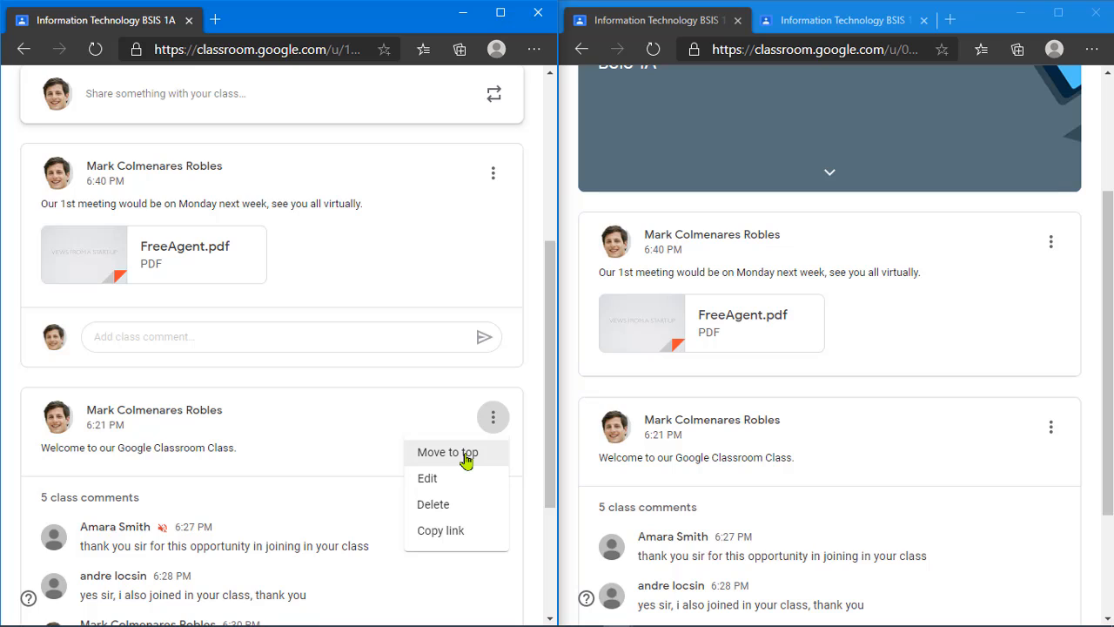
pyautogui.click(533, 357)
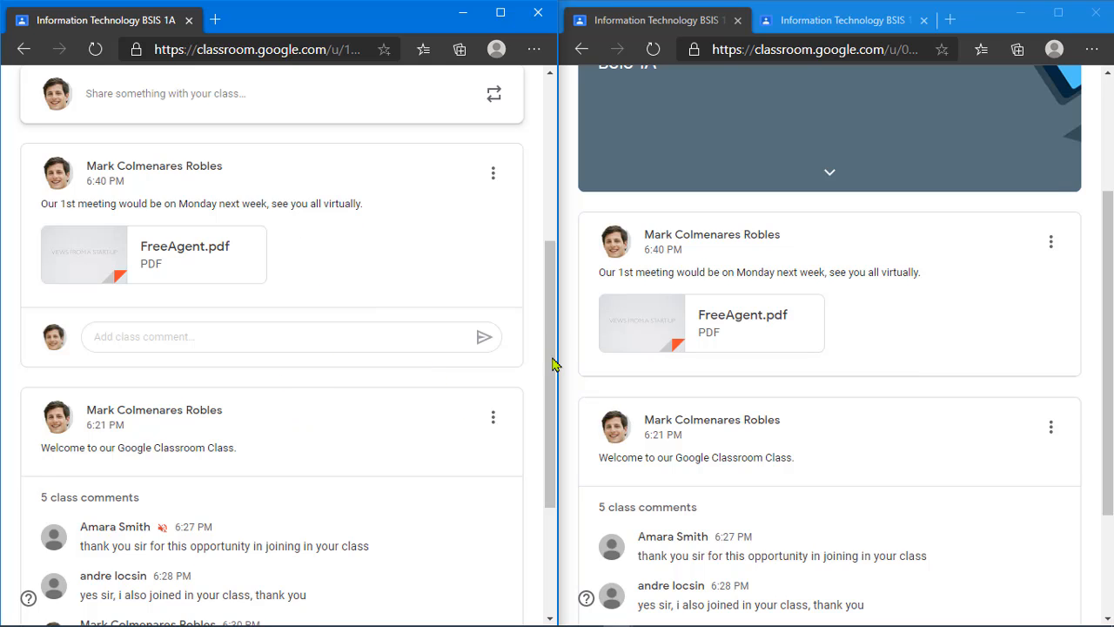
pyautogui.moveTo(549, 346); pyautogui.dragTo(543, 335)
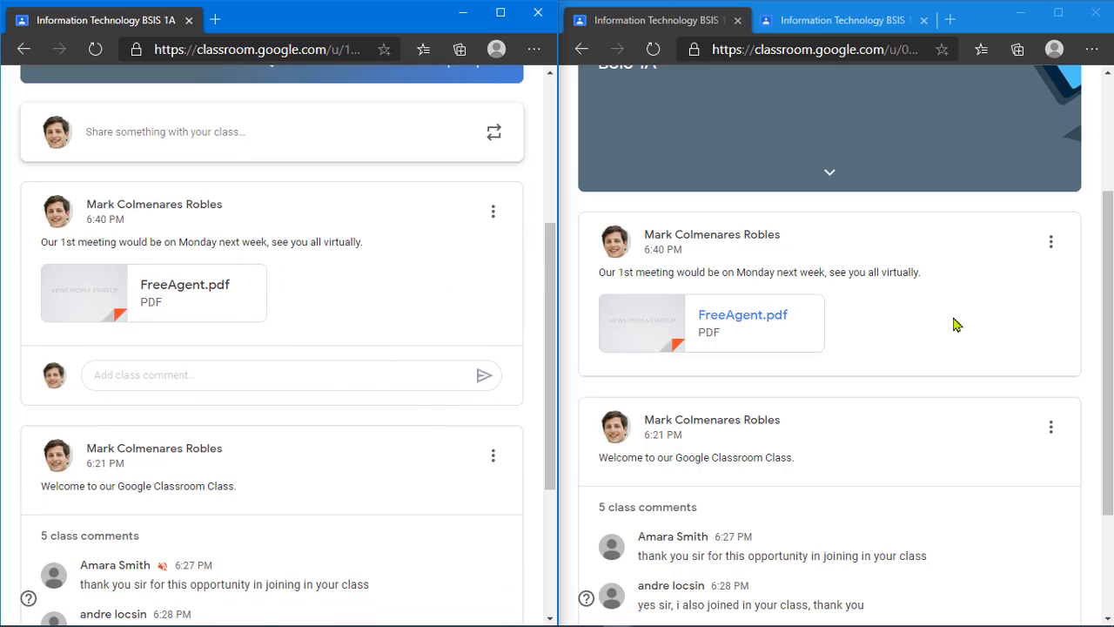
pyautogui.scroll(2, 880, 393)
pyautogui.scroll(-3, 880, 393)
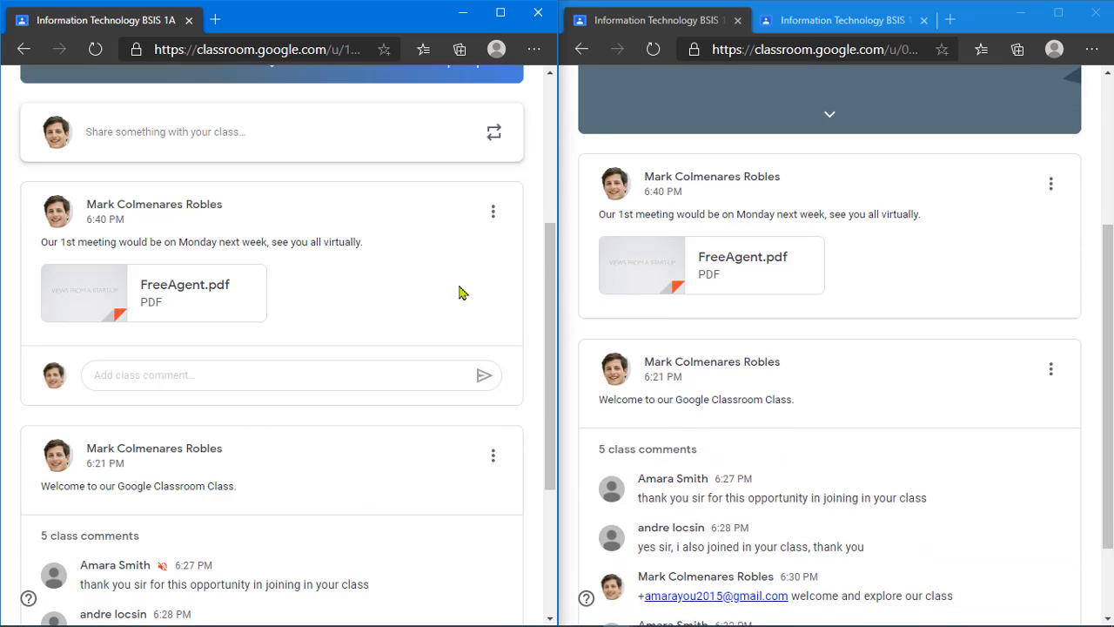
# Move the teacher's "Welcome to our Google Classroom Class." post to the top and check the resulting post order.
pyautogui.click(493, 456)
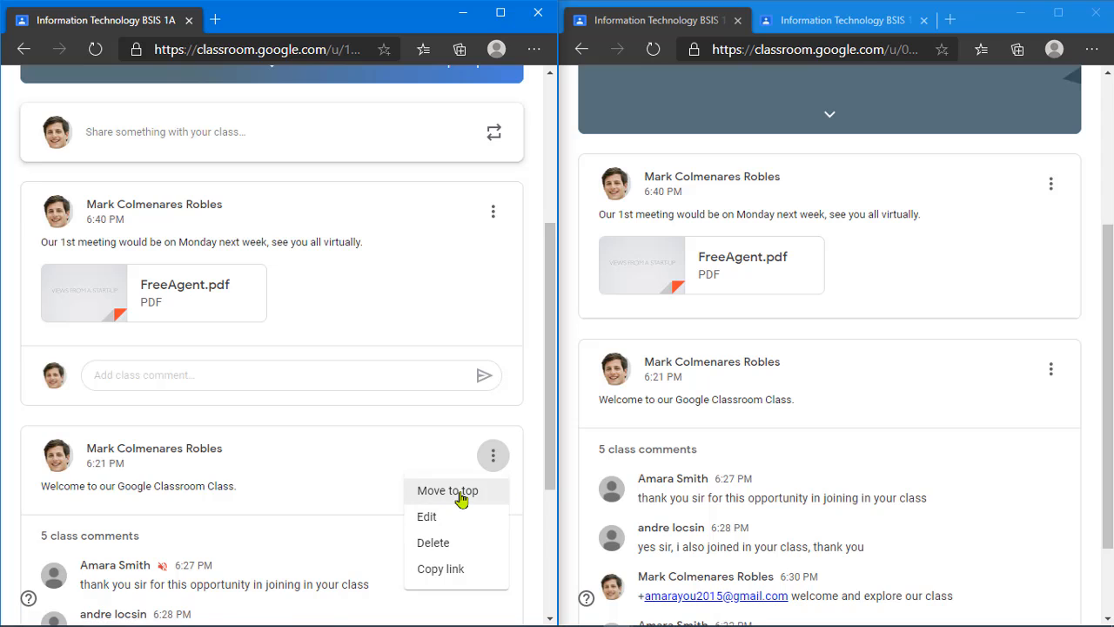
pyautogui.click(460, 493)
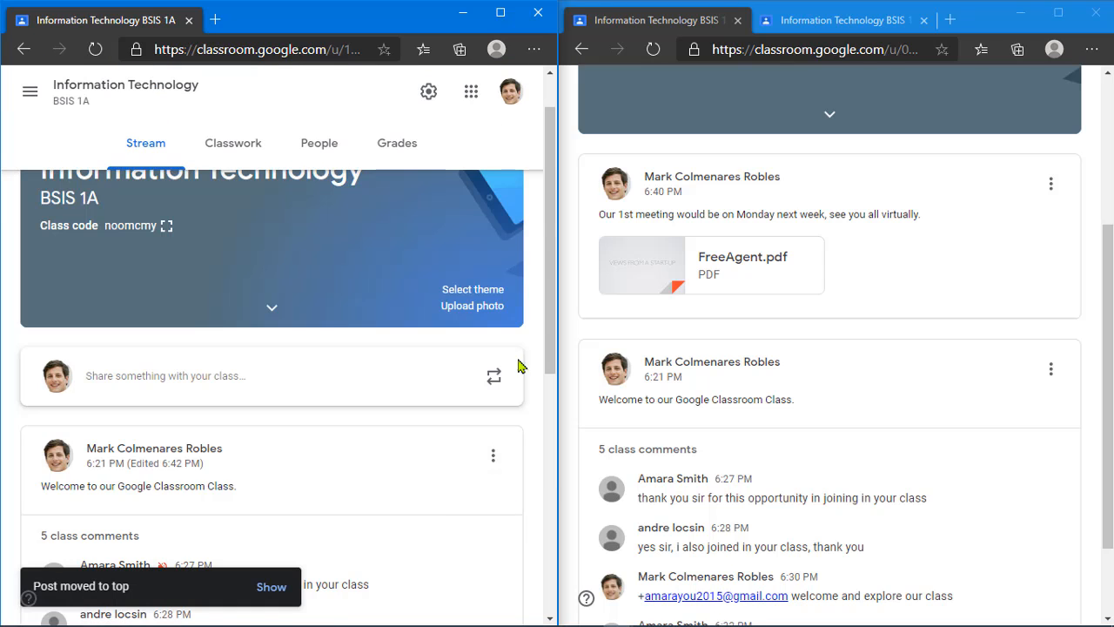
pyautogui.scroll(-3, 506, 382)
pyautogui.scroll(-3, 361, 353)
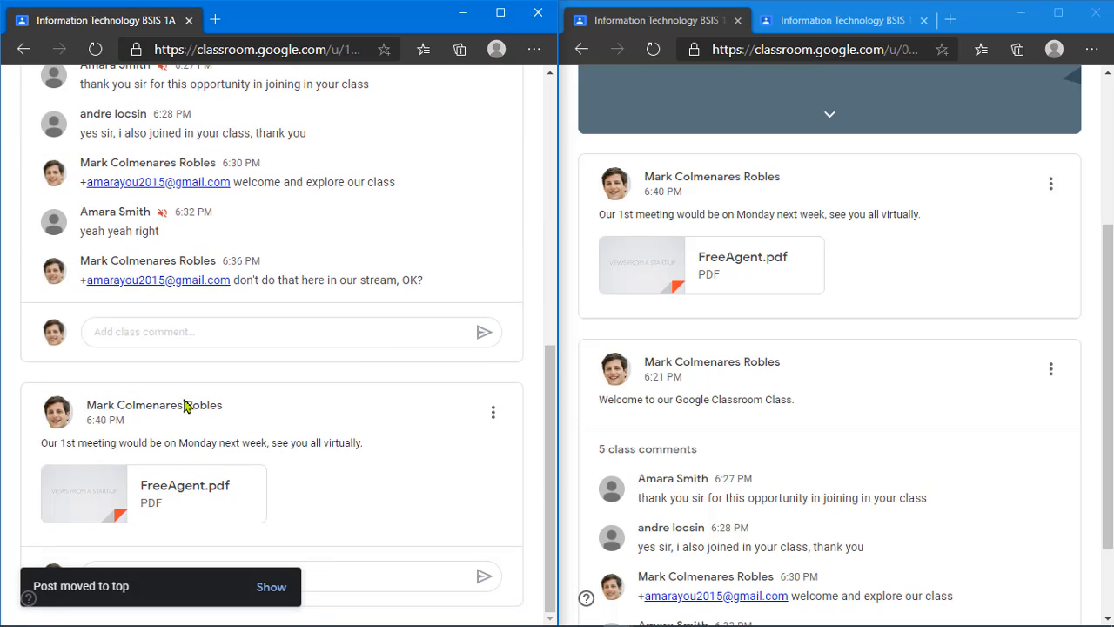
pyautogui.scroll(10, 345, 441)
# Load the updated stream in the second student's account and check the order of the welcome post and meeting announcement.
pyautogui.click(1111, 254)
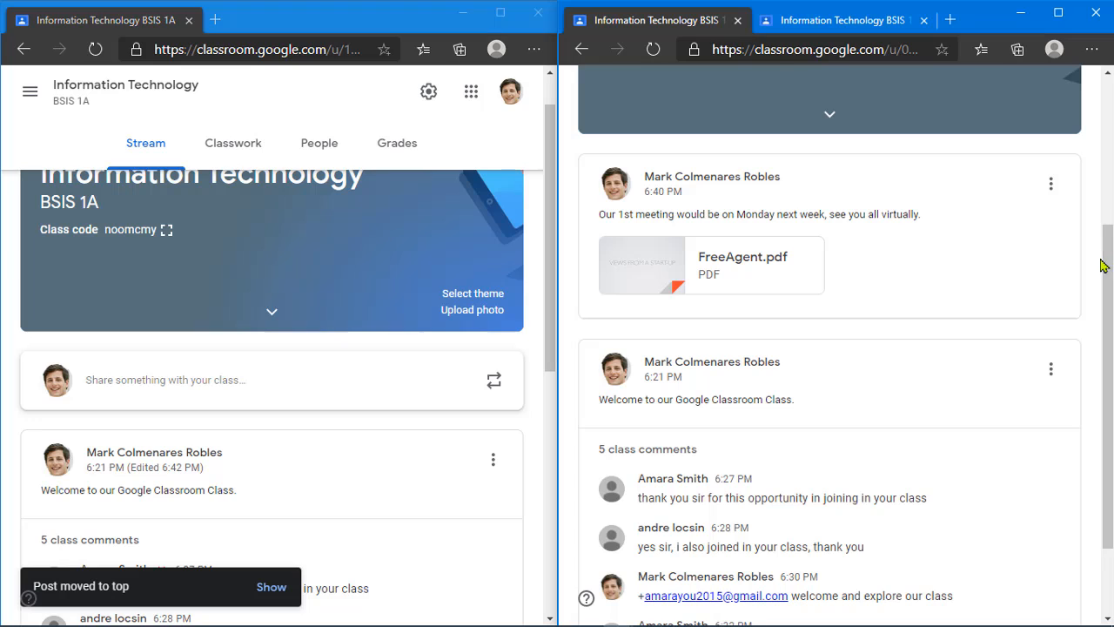
pyautogui.click(805, 24)
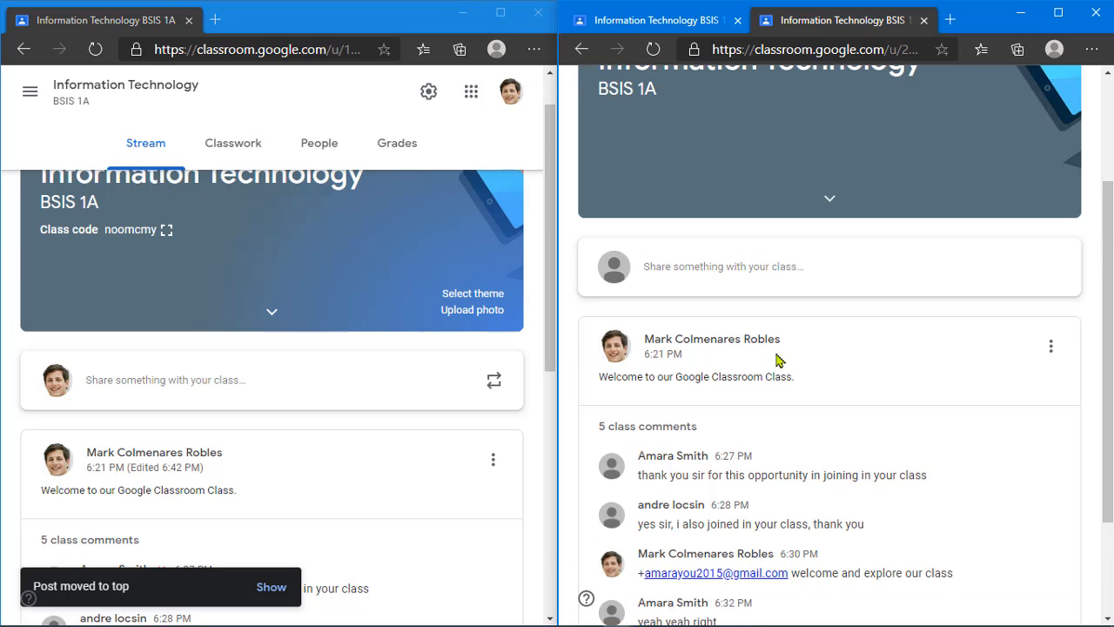
pyautogui.scroll(-3, 770, 374)
pyautogui.scroll(4, 766, 383)
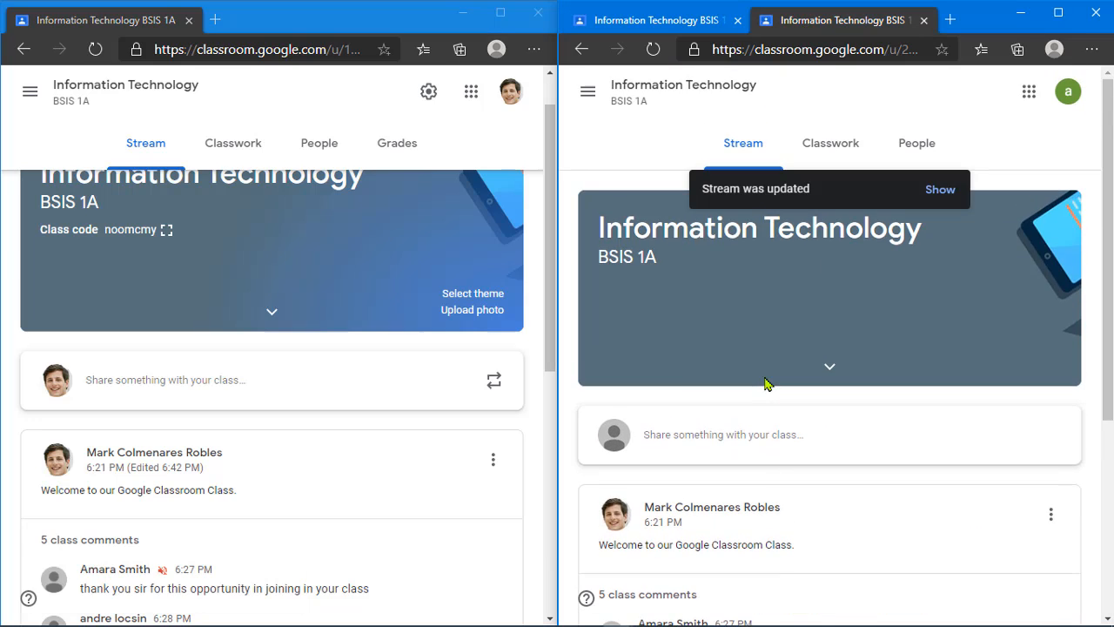
pyautogui.click(941, 190)
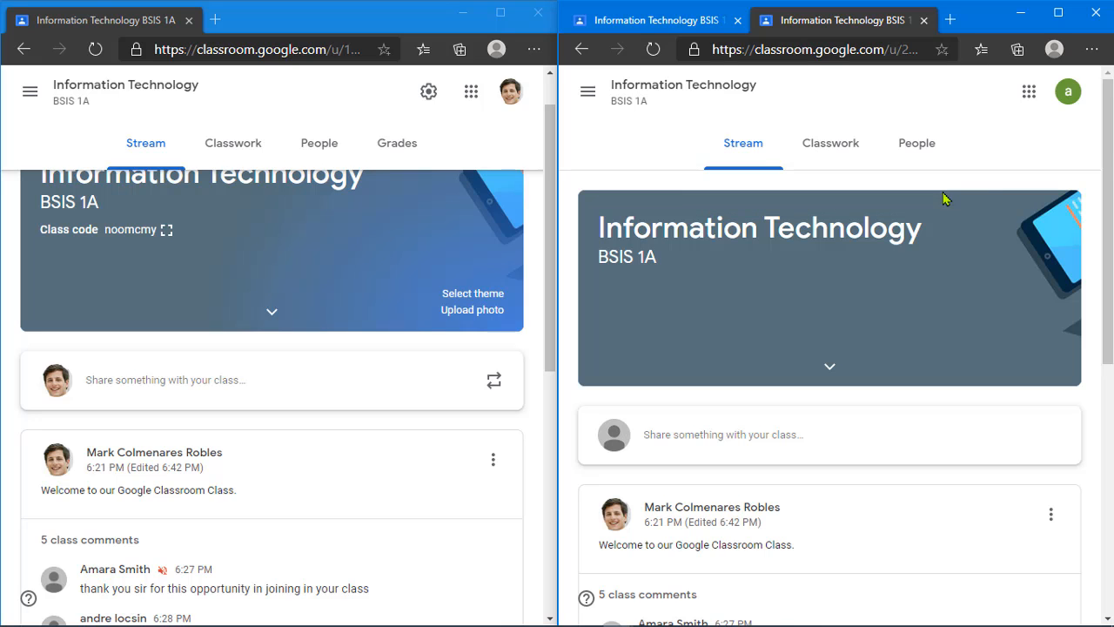
pyautogui.scroll(-4, 952, 299)
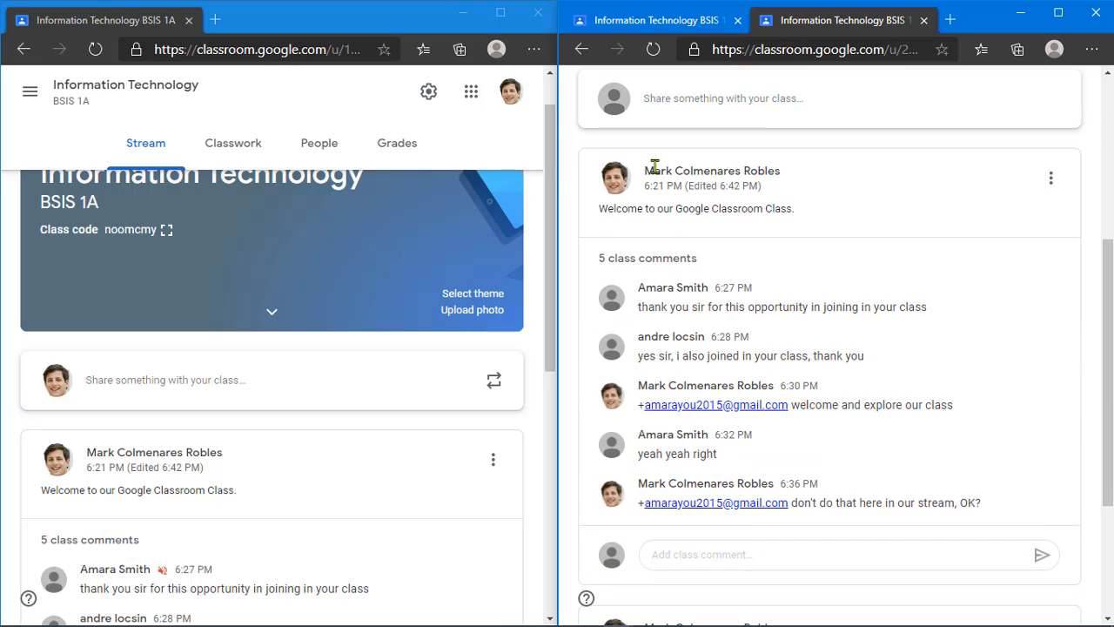
pyautogui.scroll(-3, 828, 176)
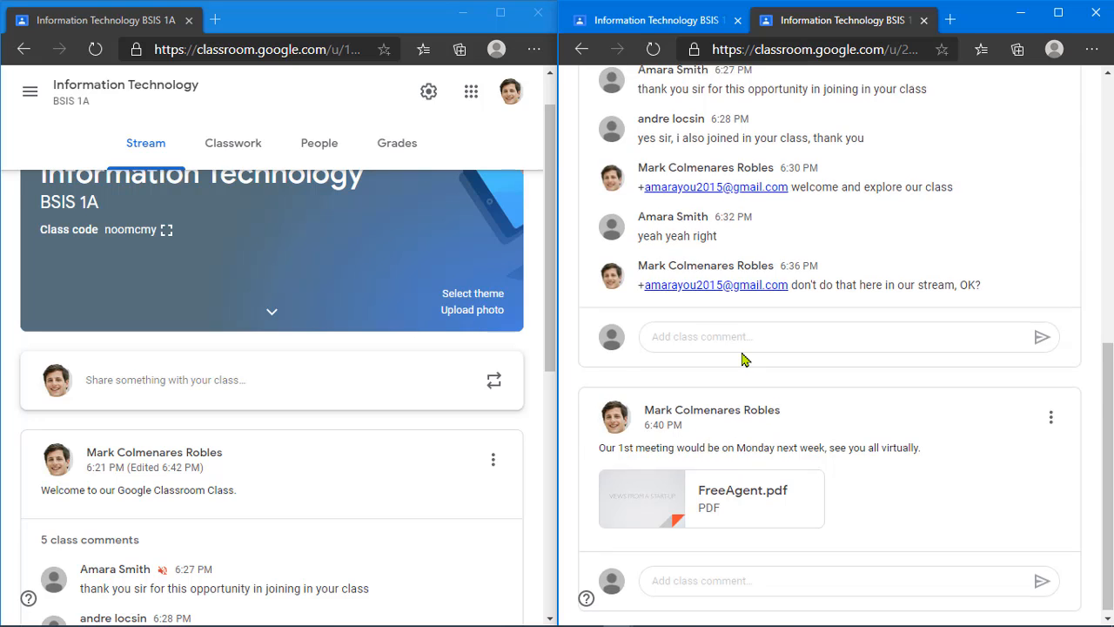
pyautogui.scroll(3, 740, 352)
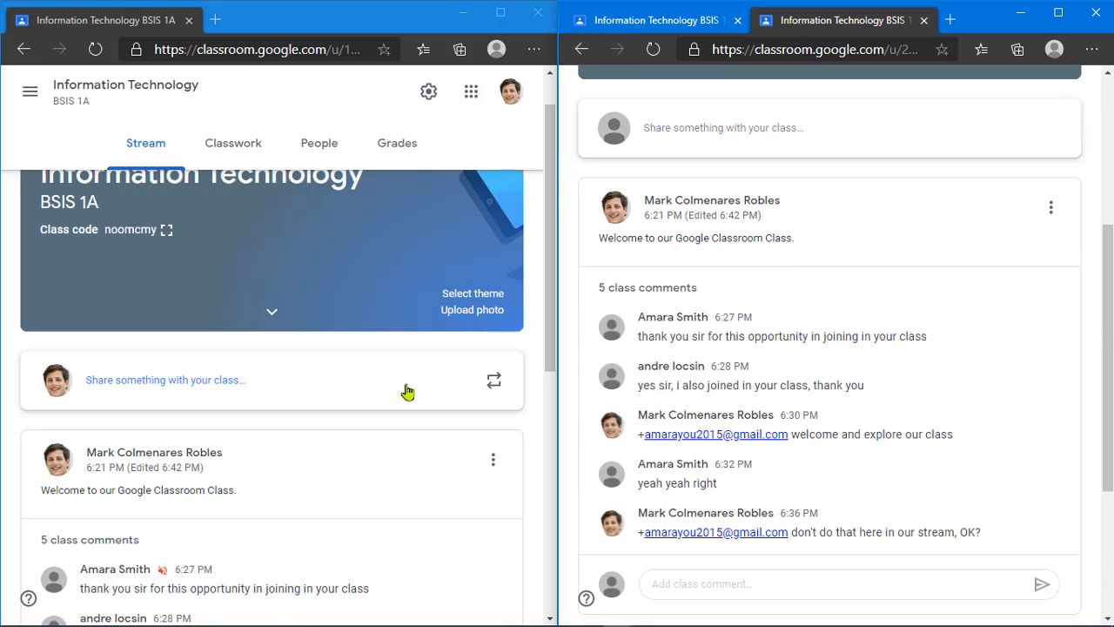
# Compare the post order, comments and meeting announcement in the teacher's stream with the second student's stream.
pyautogui.scroll(-3, 406, 391)
pyautogui.scroll(-3, 327, 292)
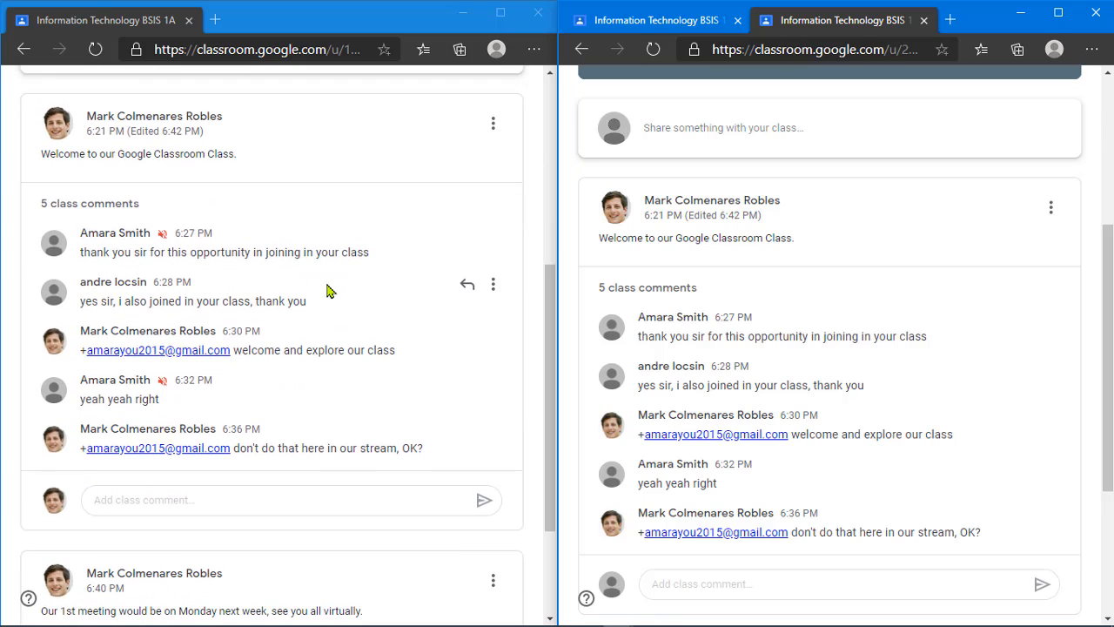
pyautogui.scroll(4, 327, 291)
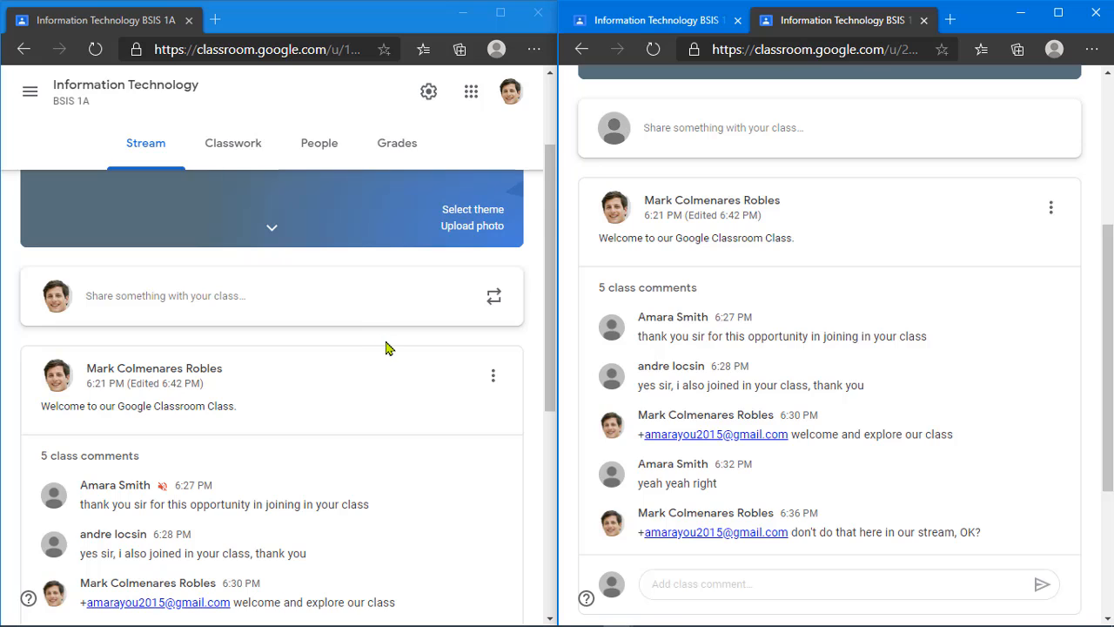
pyautogui.scroll(-3, 386, 345)
pyautogui.scroll(2, 385, 345)
pyautogui.scroll(-3, 385, 345)
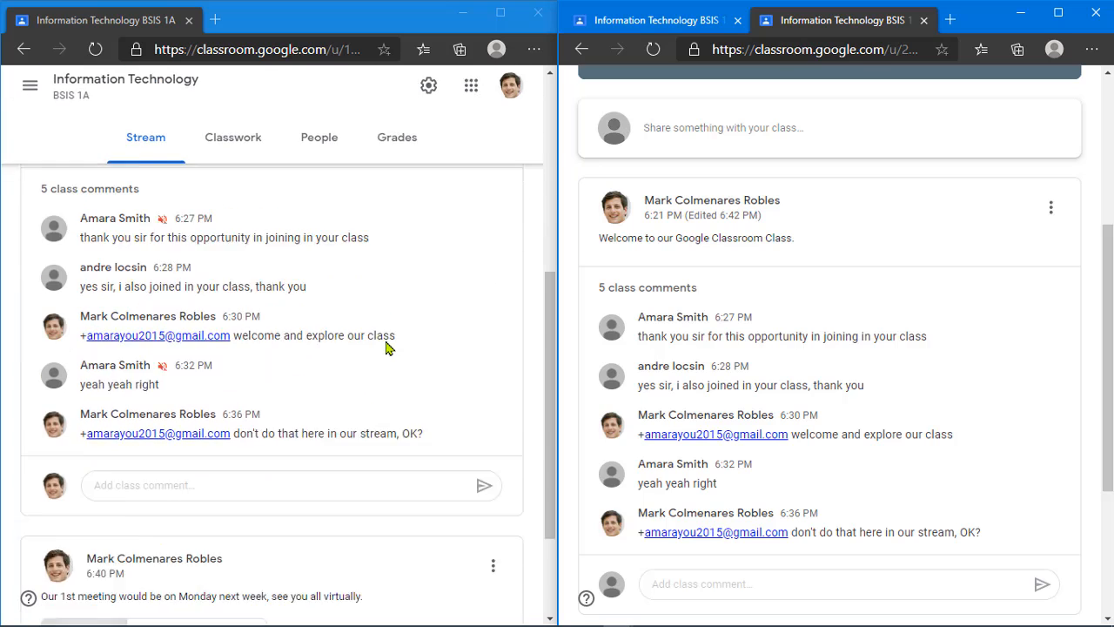
pyautogui.scroll(-3, 737, 443)
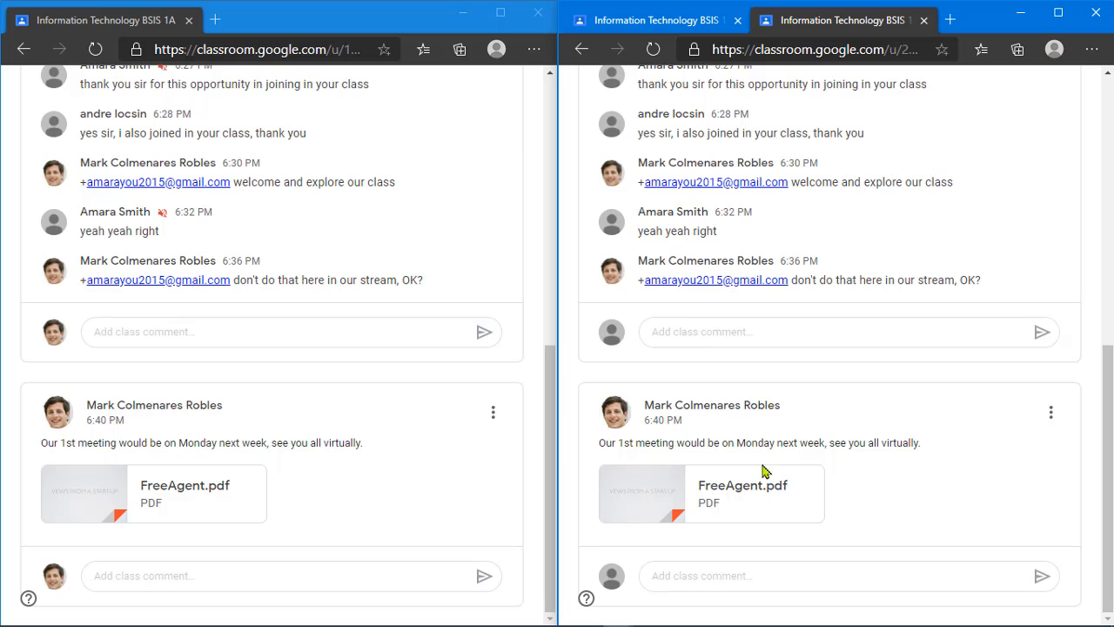
pyautogui.click(533, 477)
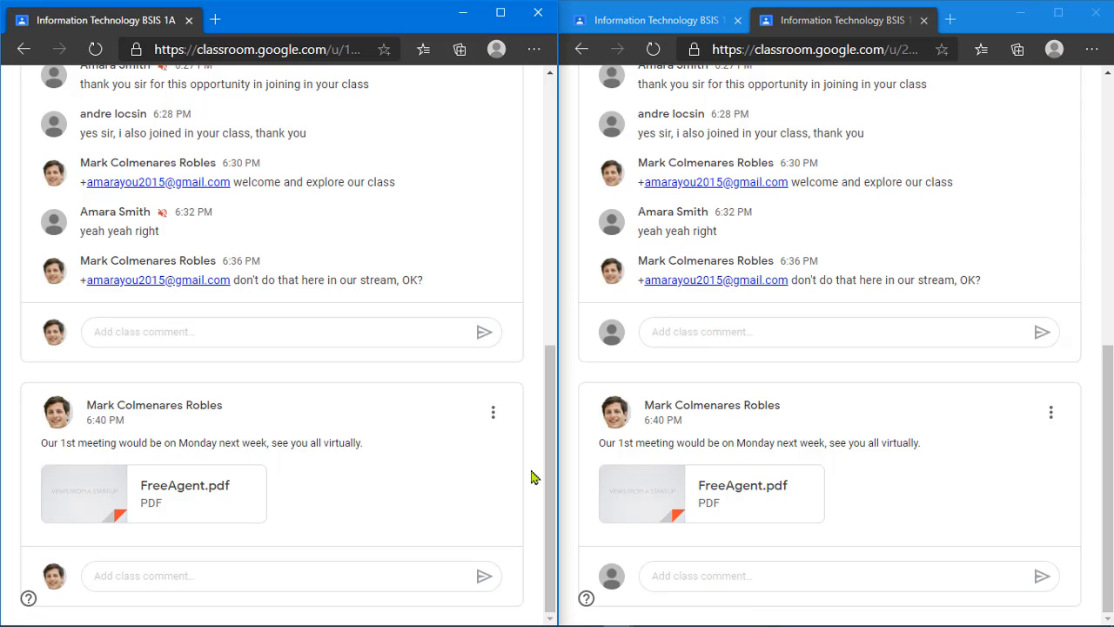
pyautogui.scroll(5, 534, 477)
pyautogui.scroll(-5, 533, 477)
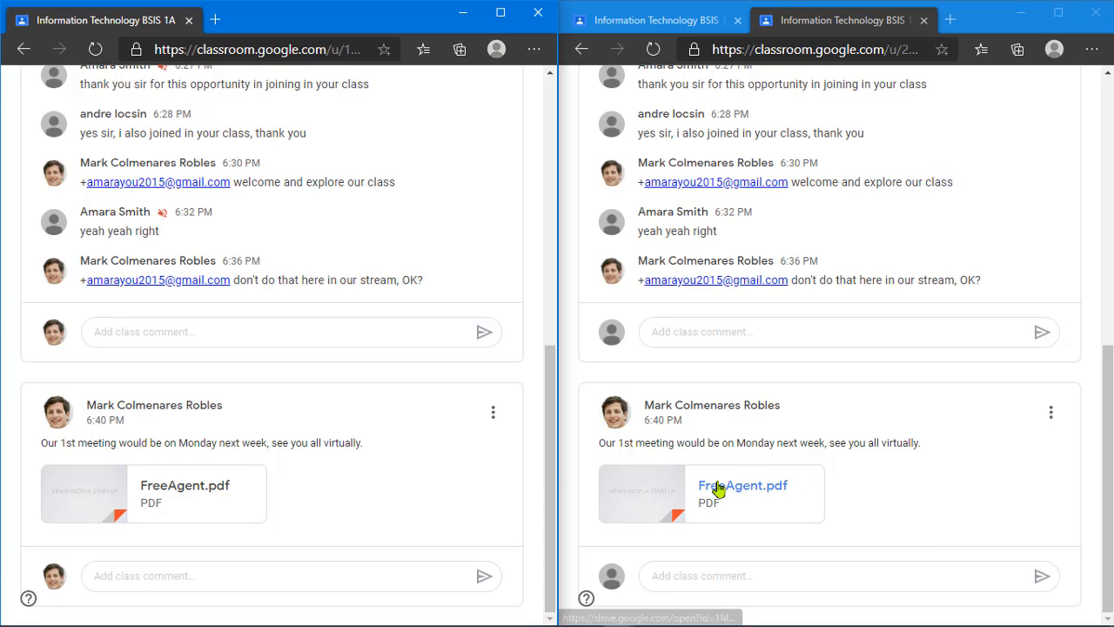
# As the teacher, delete the muted student's "yeah yeah right" comment from the welcome post.
pyautogui.scroll(1, 375, 489)
pyautogui.scroll(2, 375, 478)
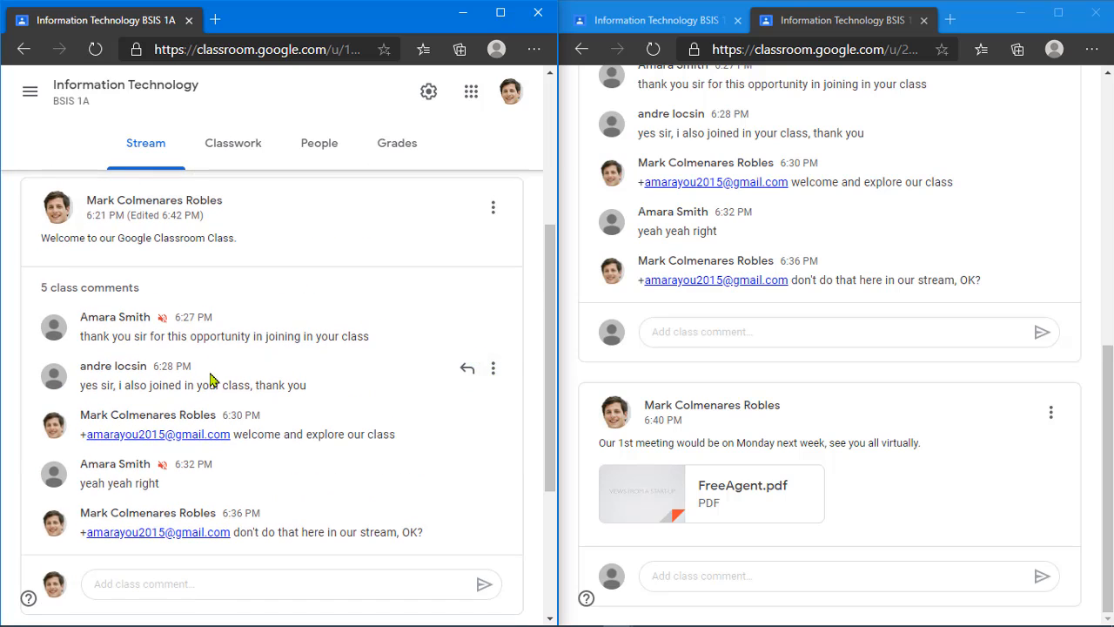
pyautogui.click(493, 368)
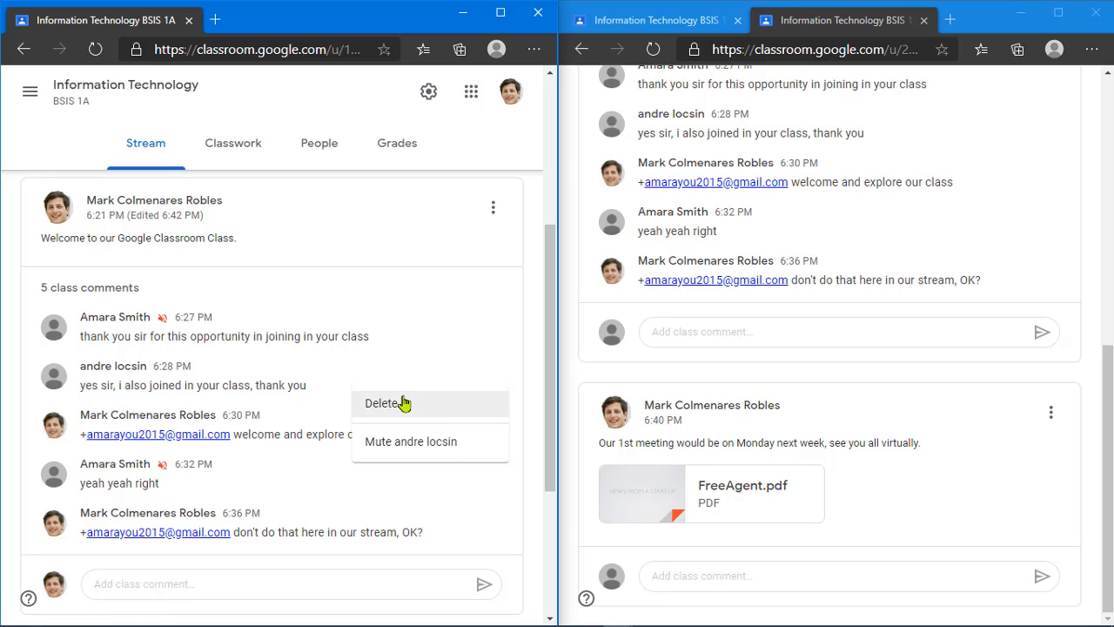
pyautogui.click(527, 509)
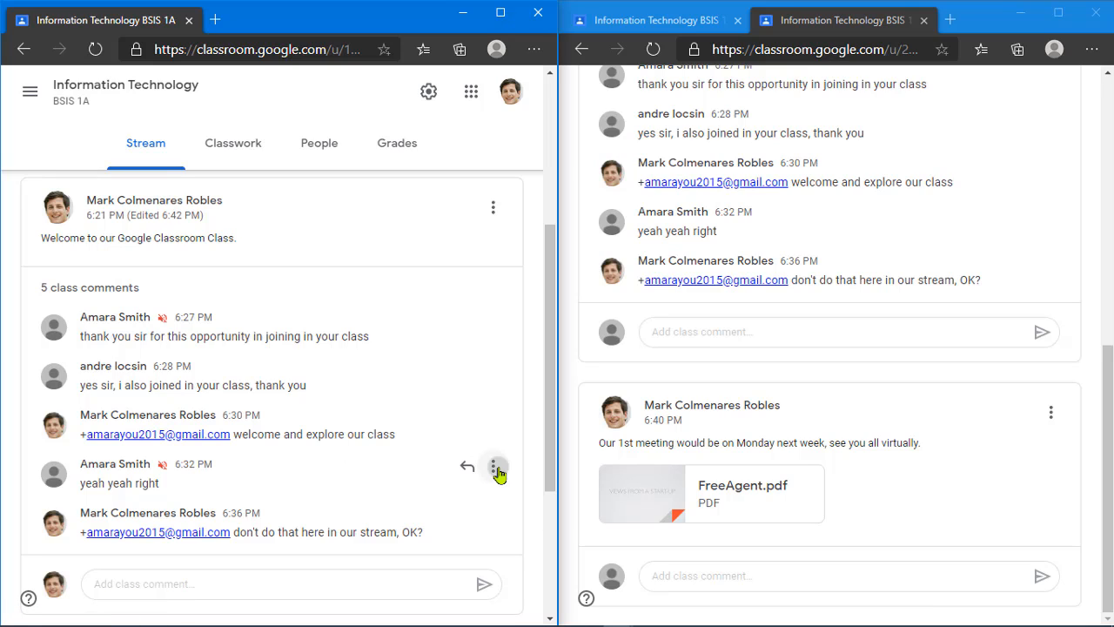
pyautogui.click(497, 470)
pyautogui.click(532, 476)
pyautogui.click(493, 473)
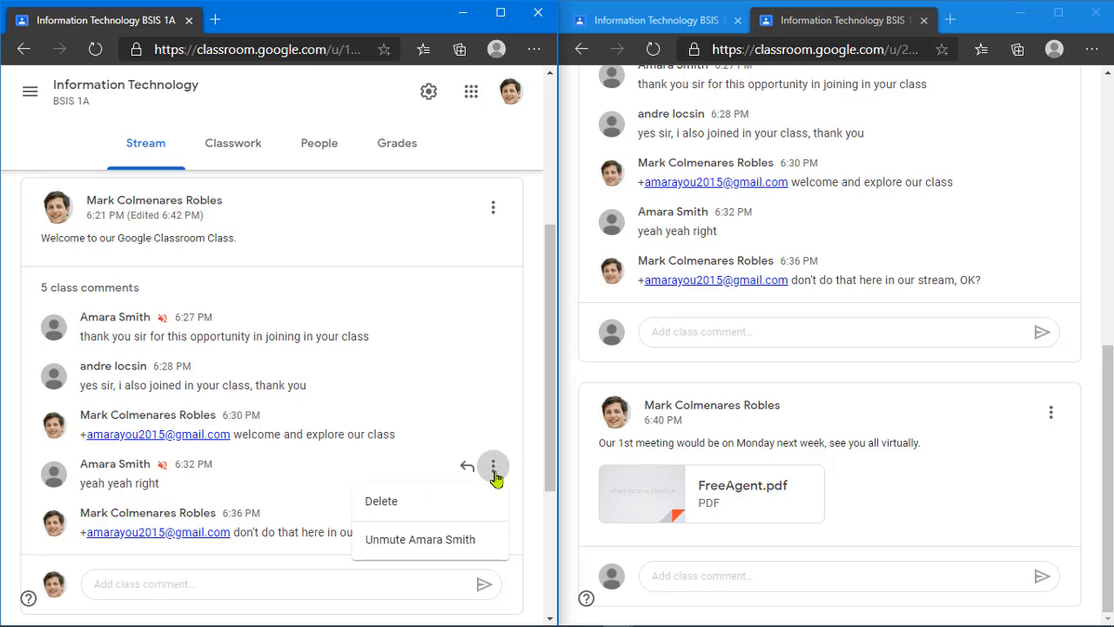
pyautogui.click(386, 516)
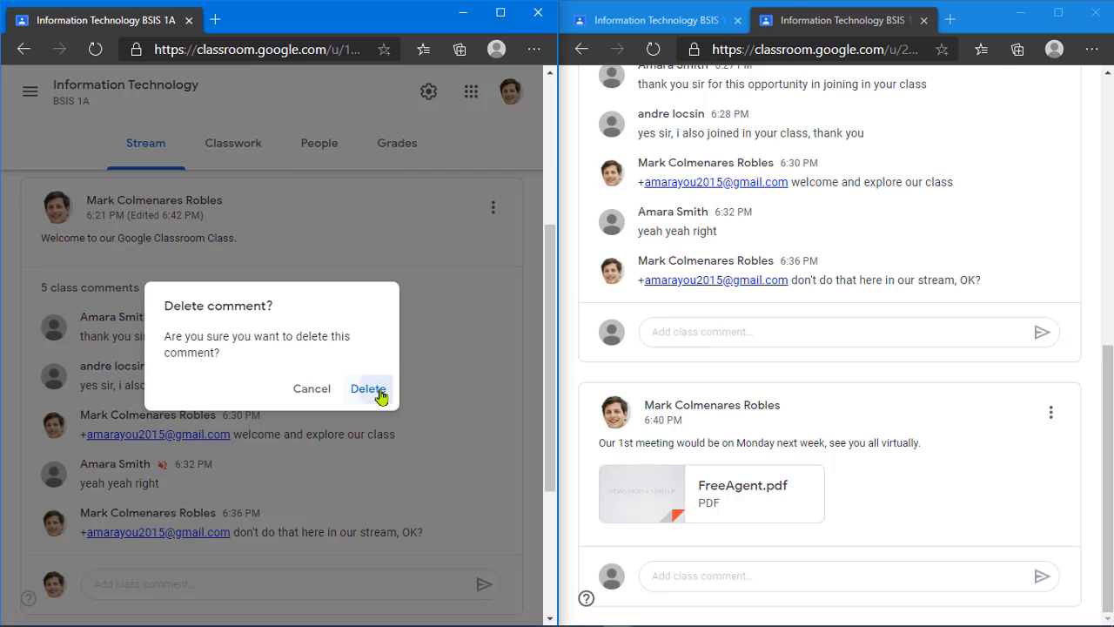
pyautogui.click(365, 388)
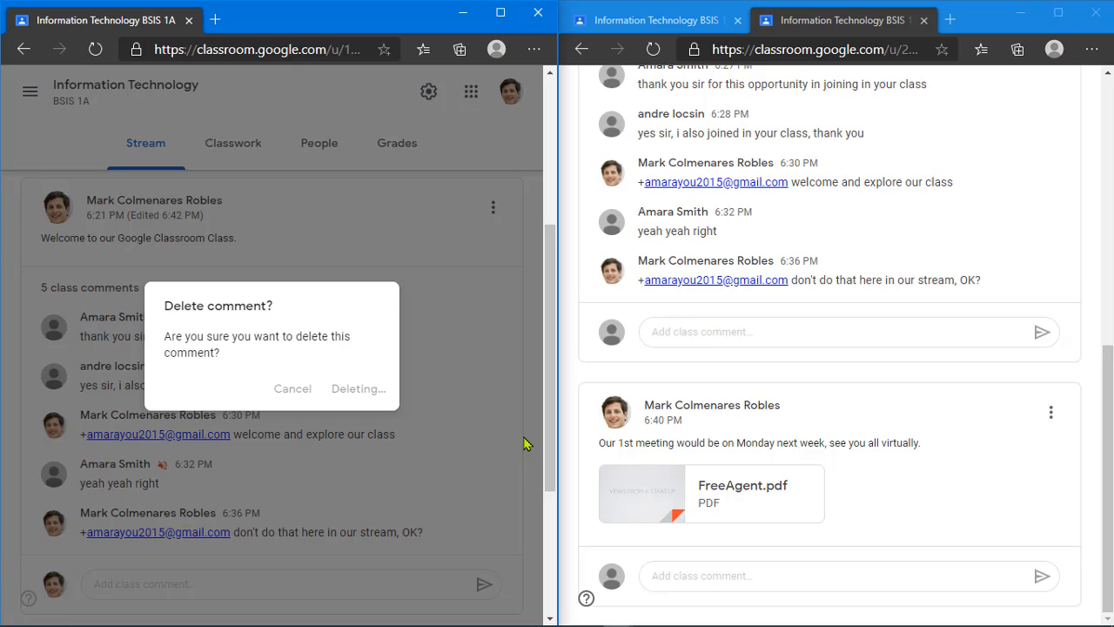
# Delete the teacher's "Our 1st meeting would be on Monday next week" announcement with its FreeAgent.pdf attachment.
pyautogui.scroll(-2, 529, 451)
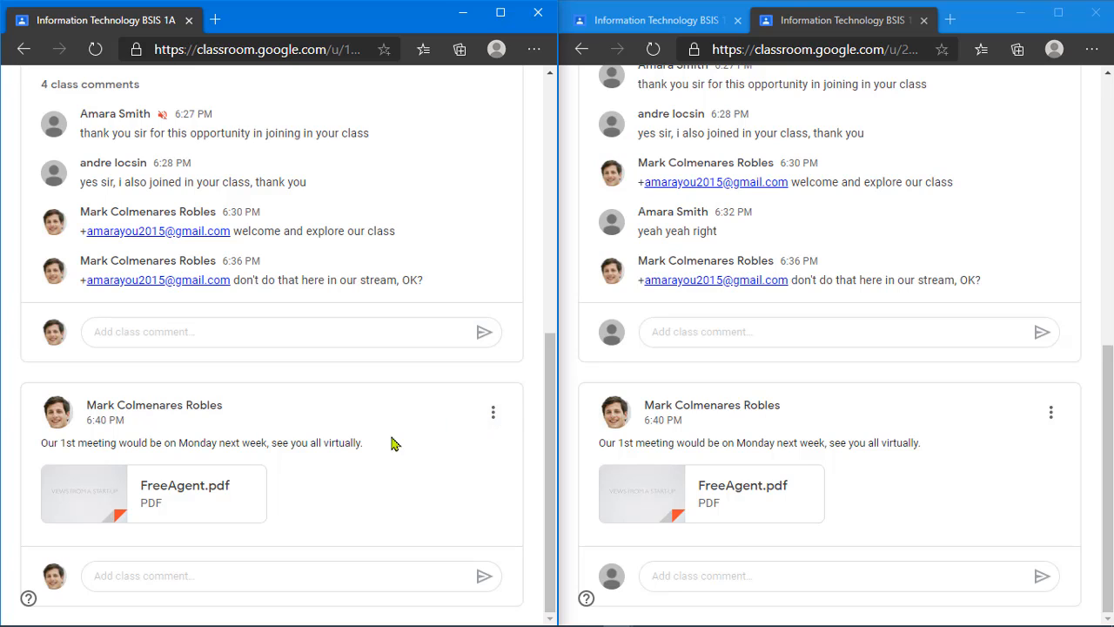
pyautogui.click(493, 413)
pyautogui.click(458, 500)
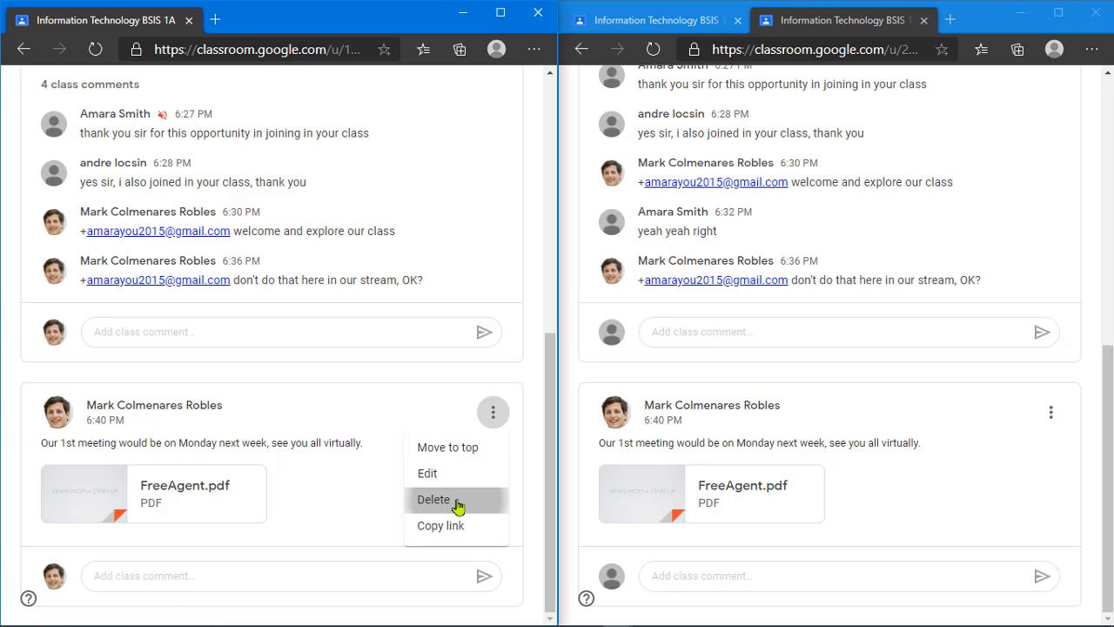
pyautogui.click(336, 386)
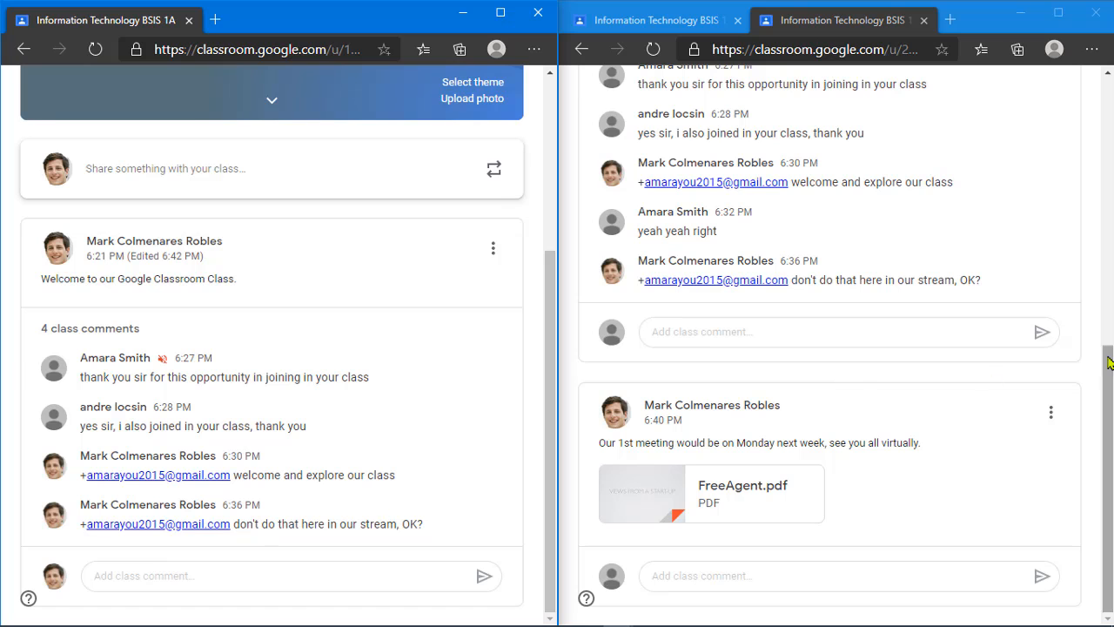
# Inspect the second student's stream to see whether the teacher's deletions are reflected there.
pyautogui.click(1099, 320)
pyautogui.scroll(6, 906, 389)
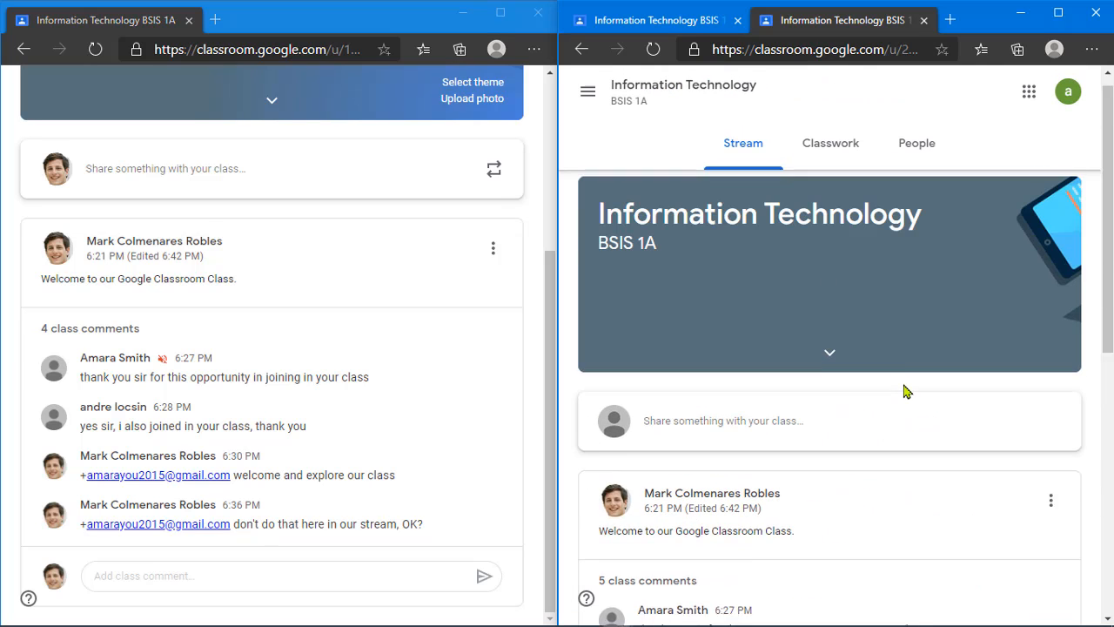
pyautogui.scroll(-3, 904, 390)
pyautogui.scroll(5, 902, 385)
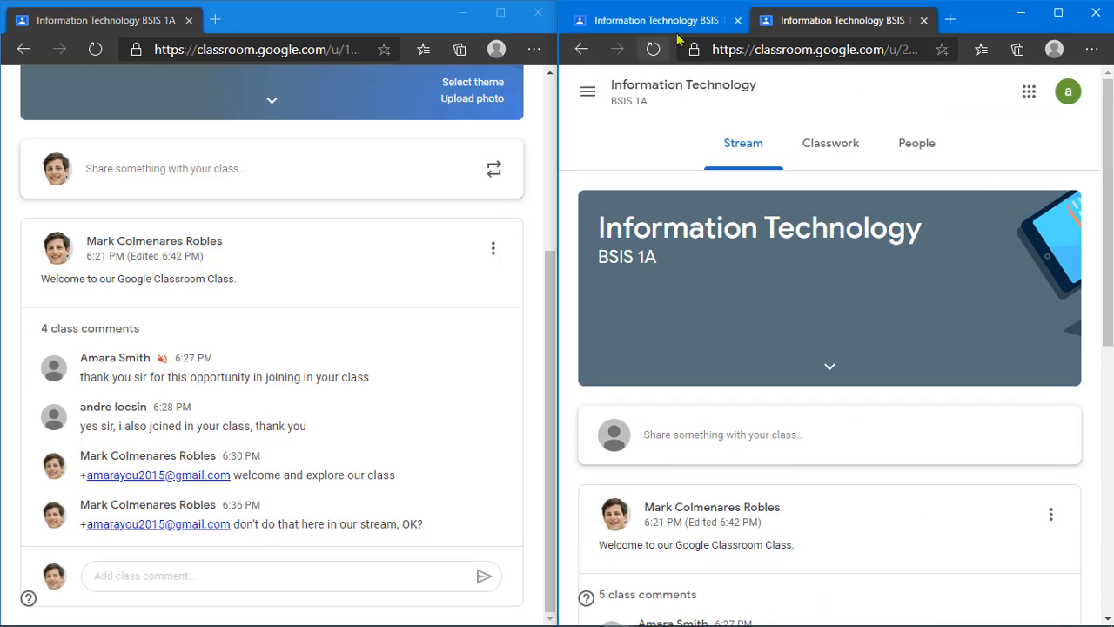
# Load the updated stream in the muted student's account and examine the welcome post and its comments.
pyautogui.click(680, 24)
pyautogui.scroll(3, 831, 370)
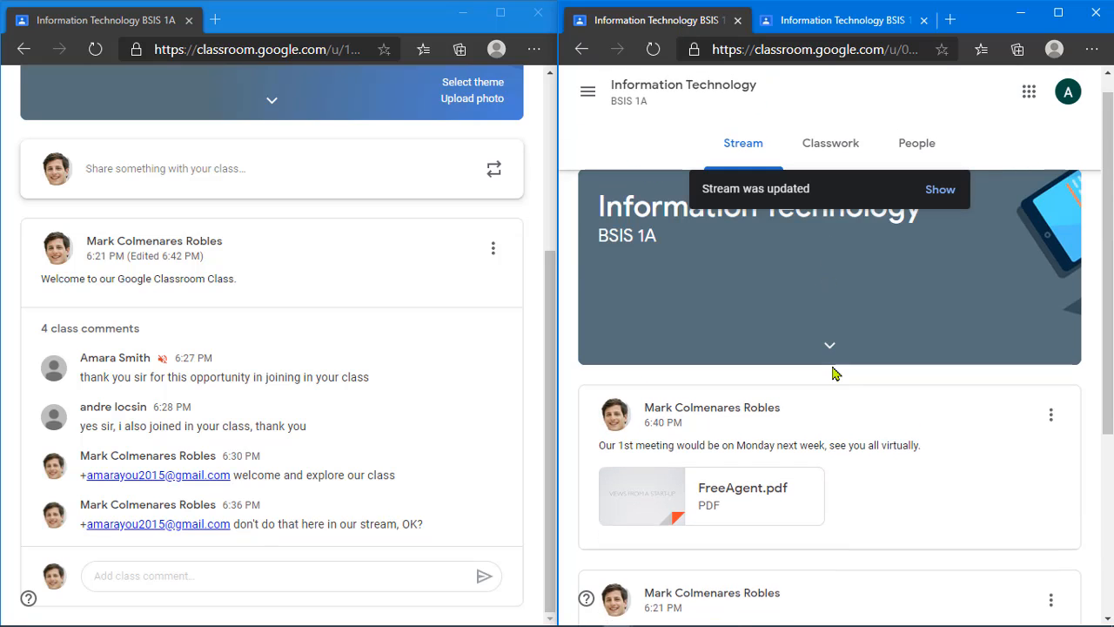
pyautogui.click(940, 190)
pyautogui.scroll(-2, 977, 427)
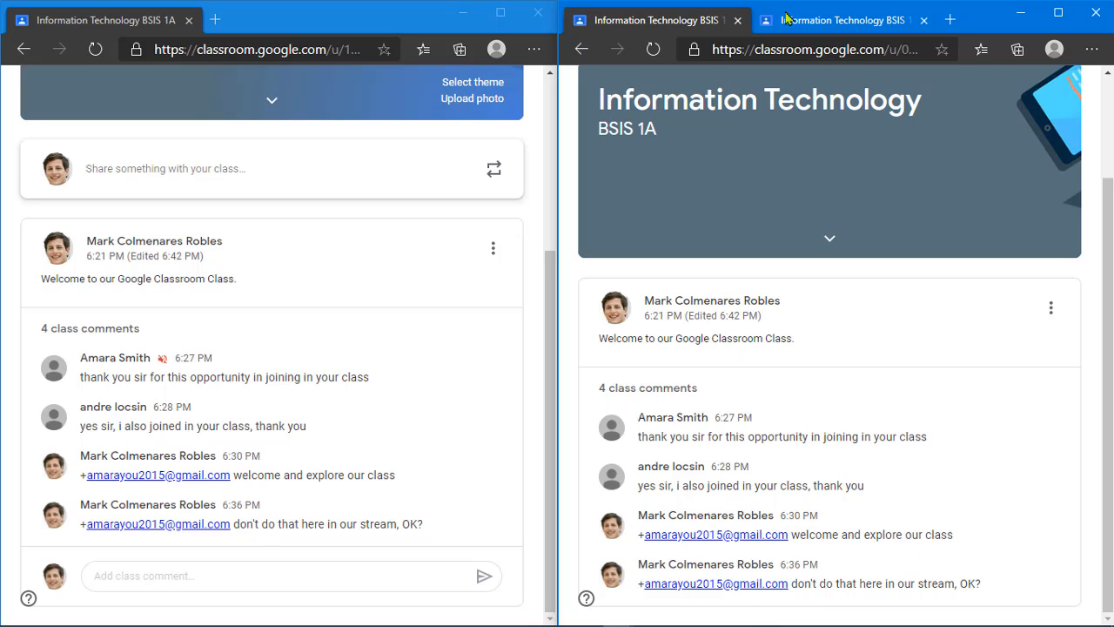
# Recheck the posts in the second student's account and reload its class stream to bring in the teacher's deletions.
pyautogui.click(809, 29)
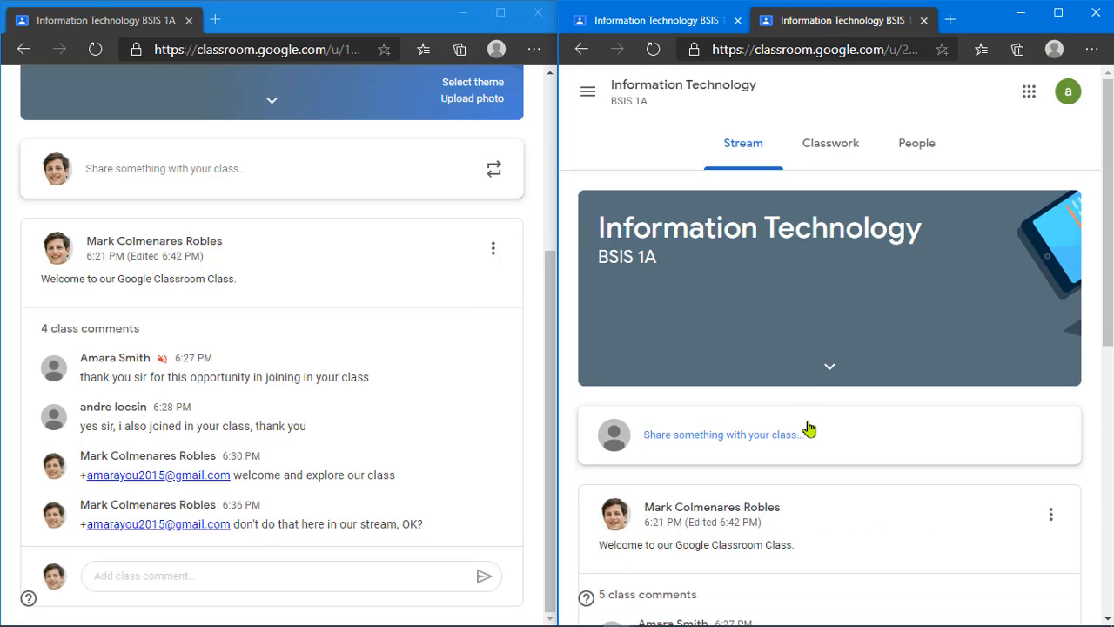
pyautogui.scroll(-6, 808, 429)
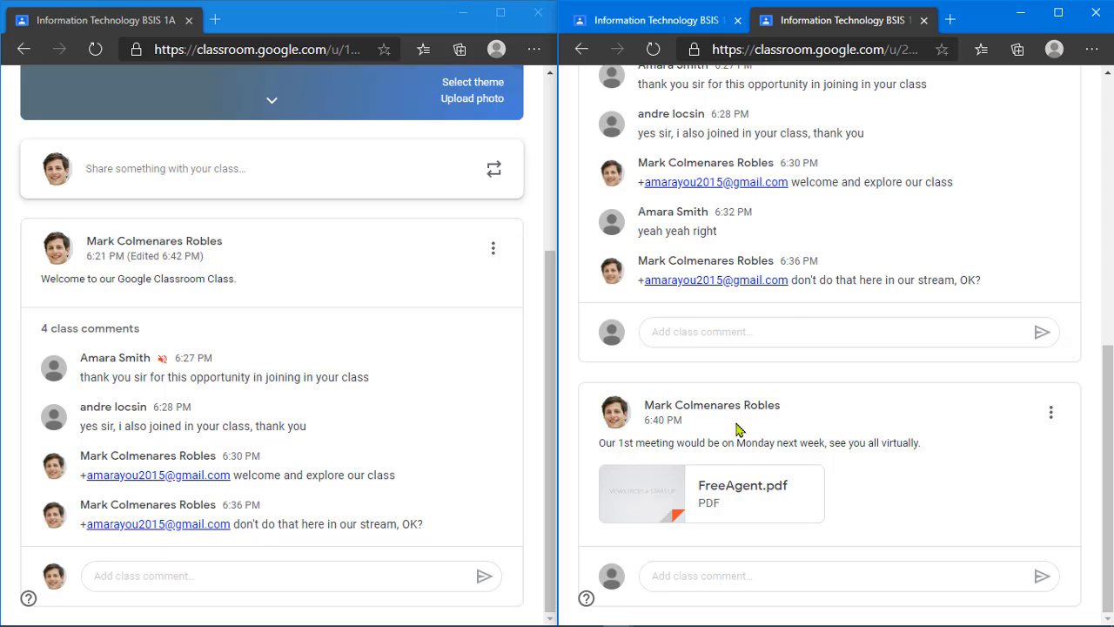
pyautogui.scroll(6, 736, 429)
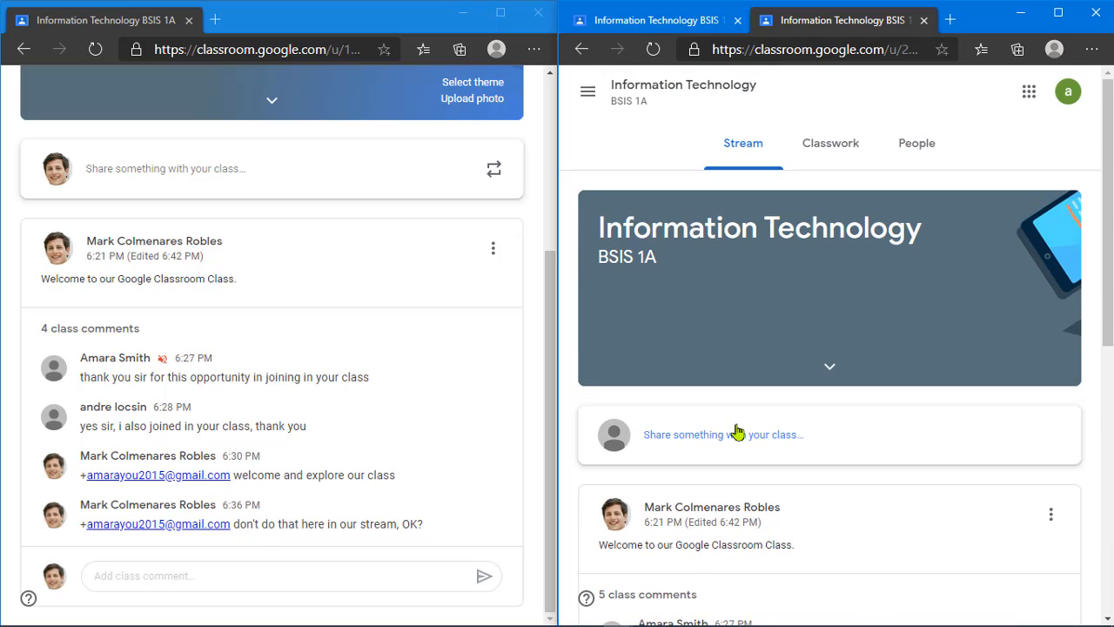
pyautogui.scroll(-5, 735, 432)
pyautogui.scroll(5, 736, 431)
pyautogui.scroll(-4, 736, 432)
pyautogui.scroll(4, 739, 428)
pyautogui.click(667, 87)
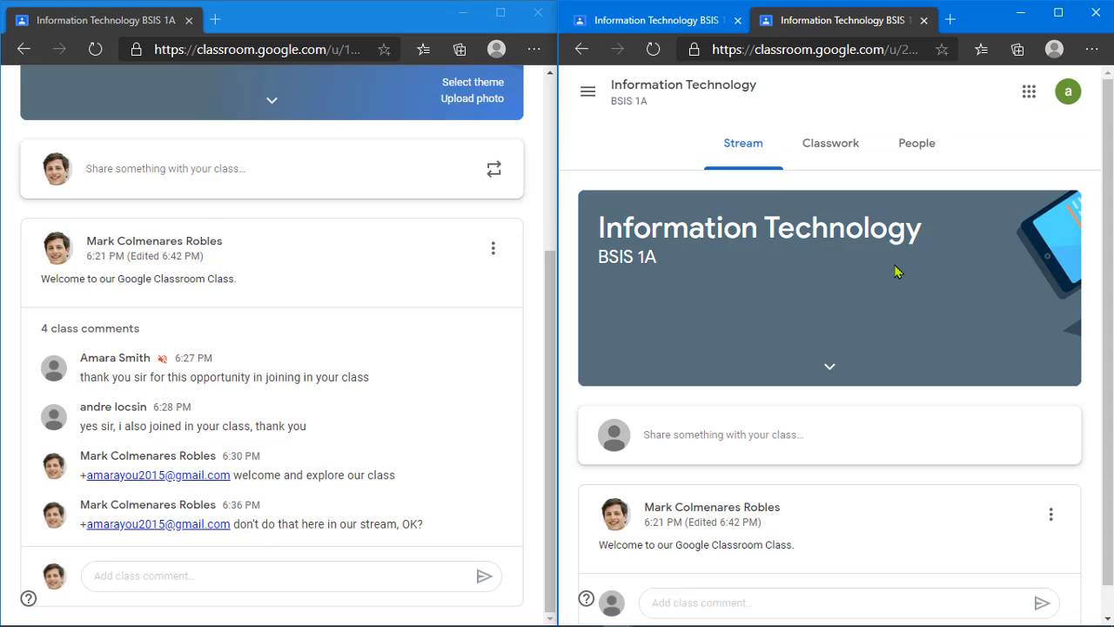
# Expand all class comments under the welcome post in the second student's stream and review them.
pyautogui.scroll(-1, 1010, 432)
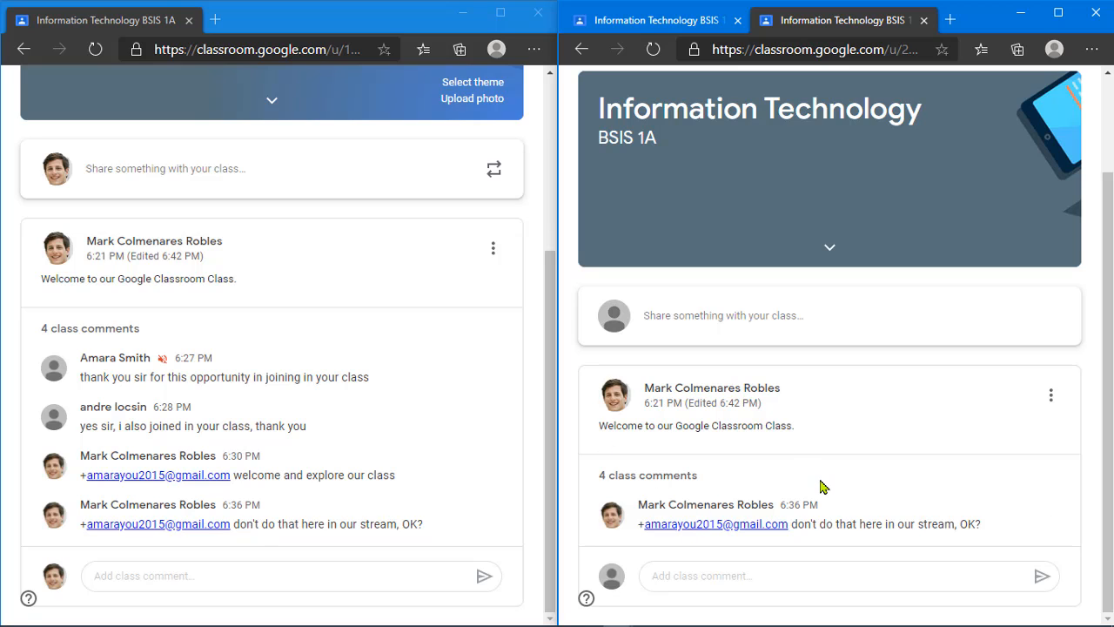
pyautogui.scroll(1, 822, 485)
pyautogui.scroll(-1, 822, 486)
pyautogui.click(611, 475)
pyautogui.scroll(-2, 734, 478)
pyautogui.scroll(2, 206, 380)
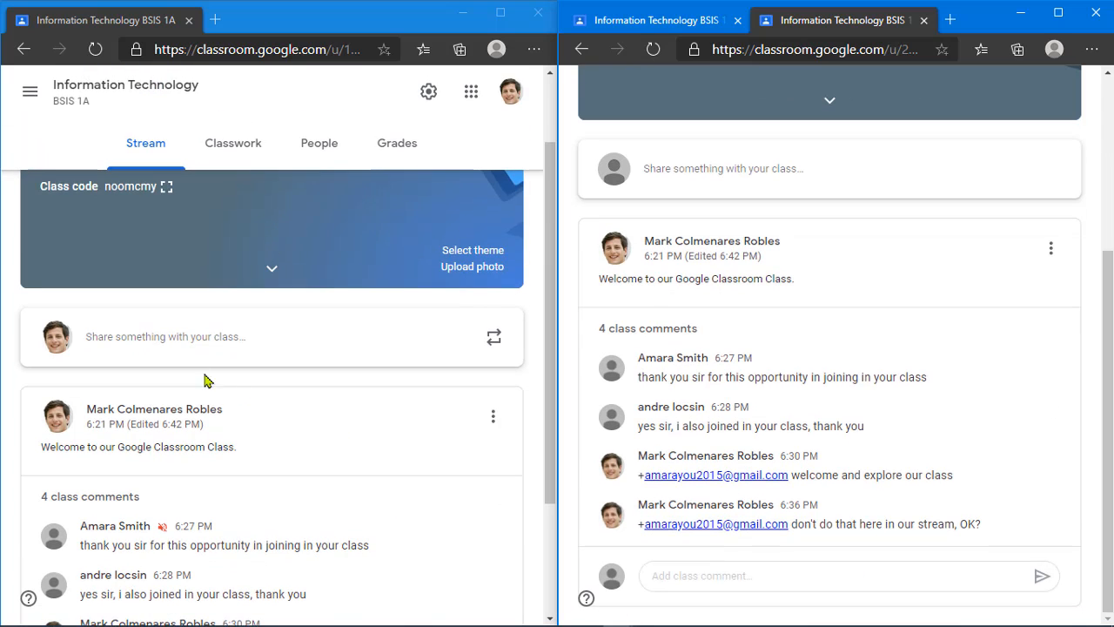
# Compare the welcome post and its comments between the teacher's and the second student's streams.
pyautogui.scroll(-2, 206, 492)
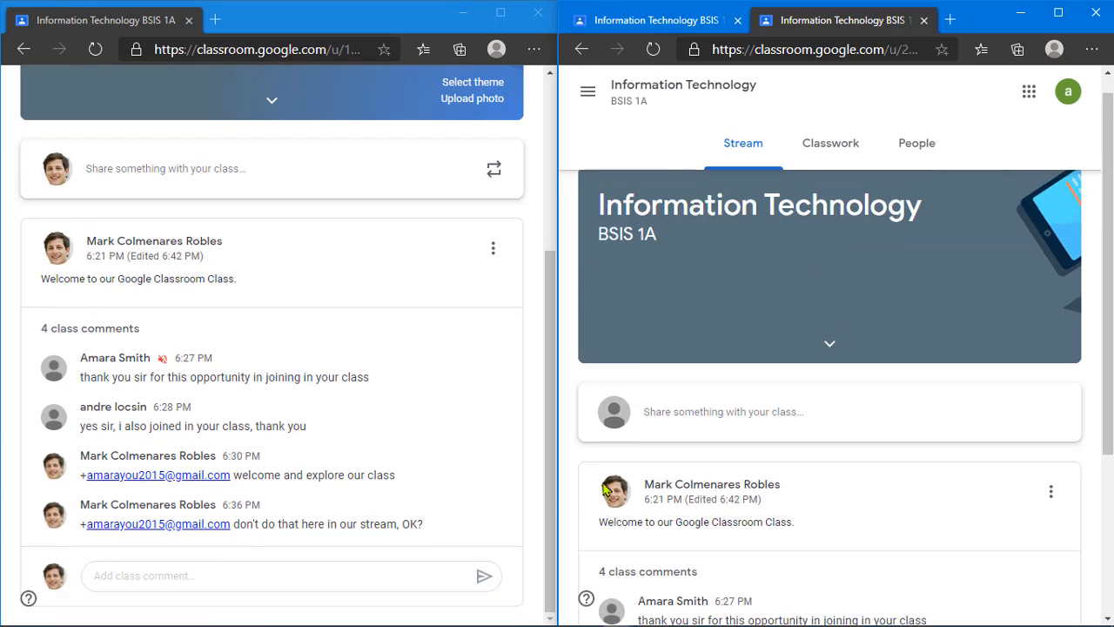
pyautogui.scroll(2, 517, 443)
pyautogui.scroll(-2, 516, 443)
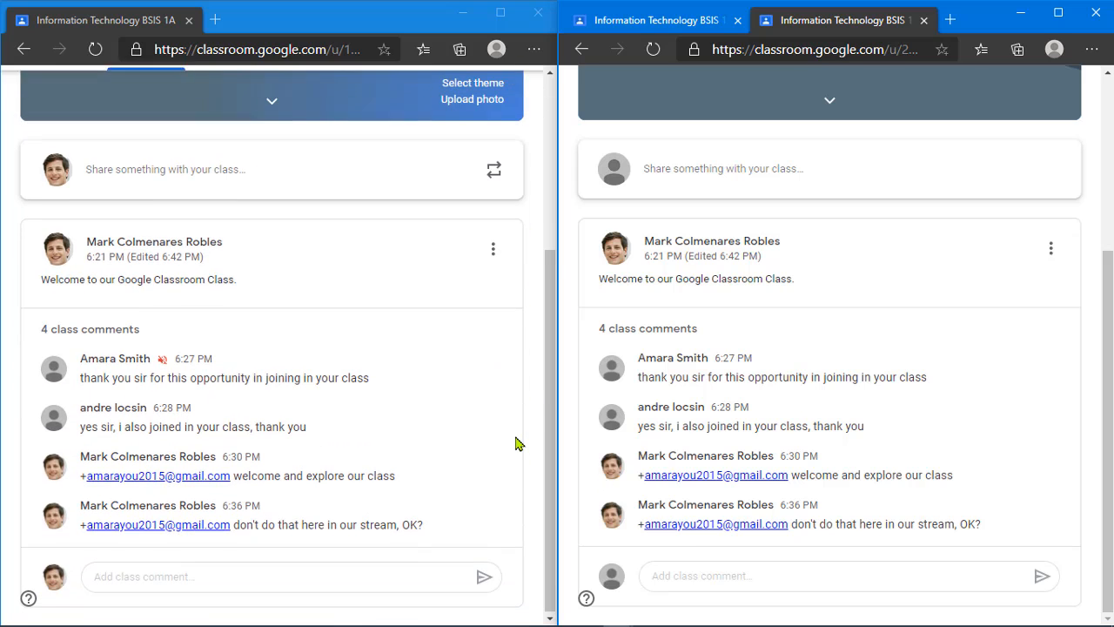
pyautogui.scroll(3, 517, 444)
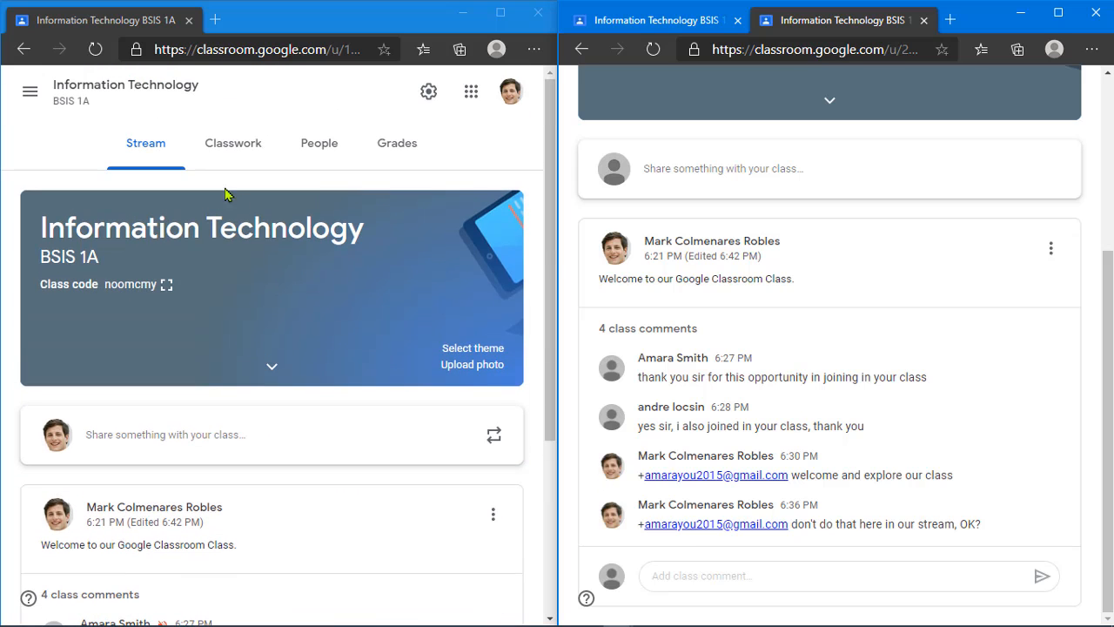
pyautogui.scroll(-3, 514, 402)
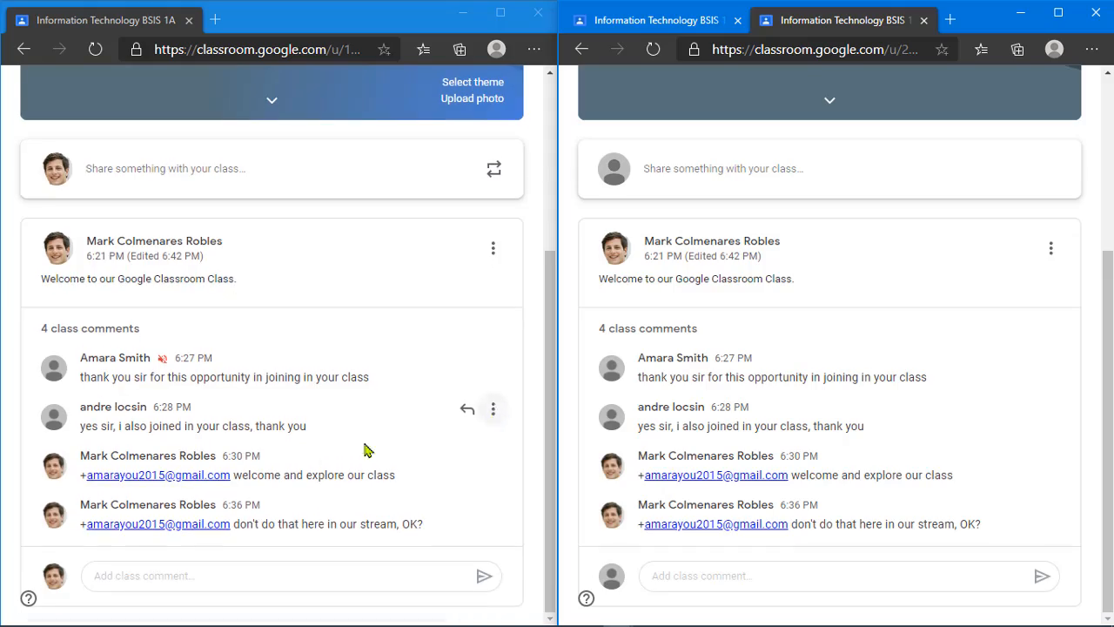